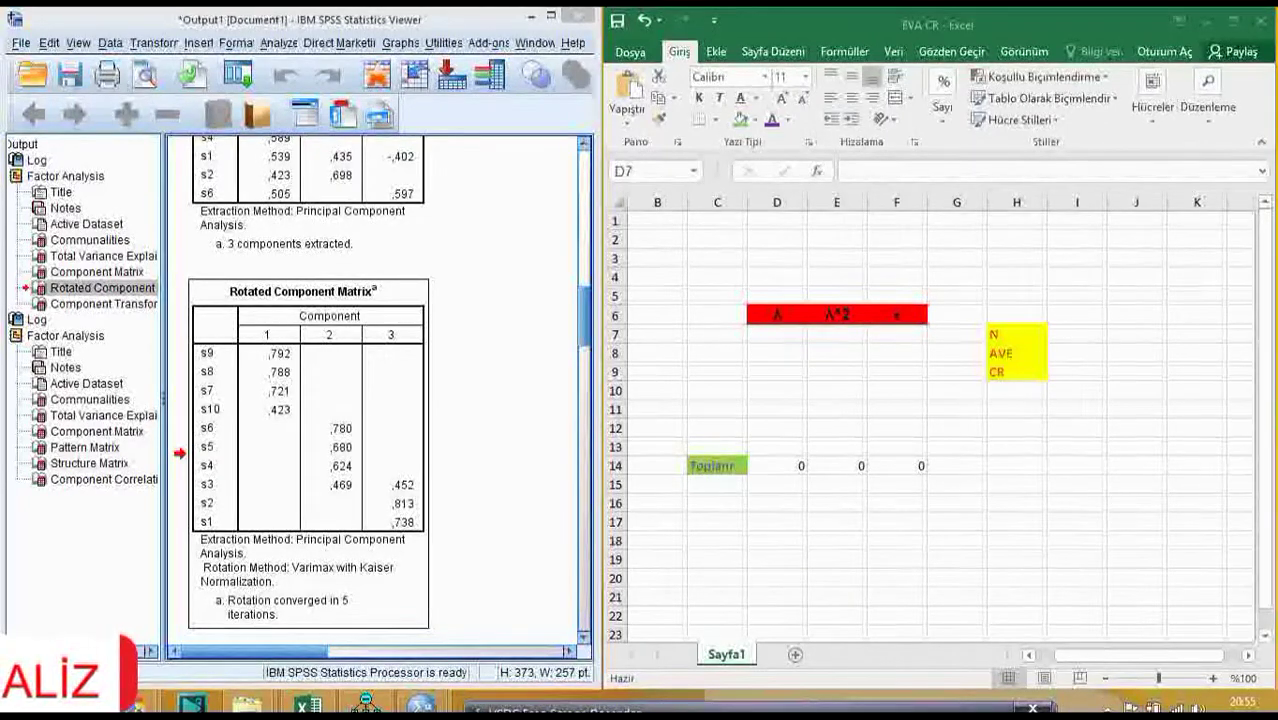
# Step: Review the Rotated Component Matrix in the SPSS output alongside the spreadsheet
pyautogui.click(406, 458)
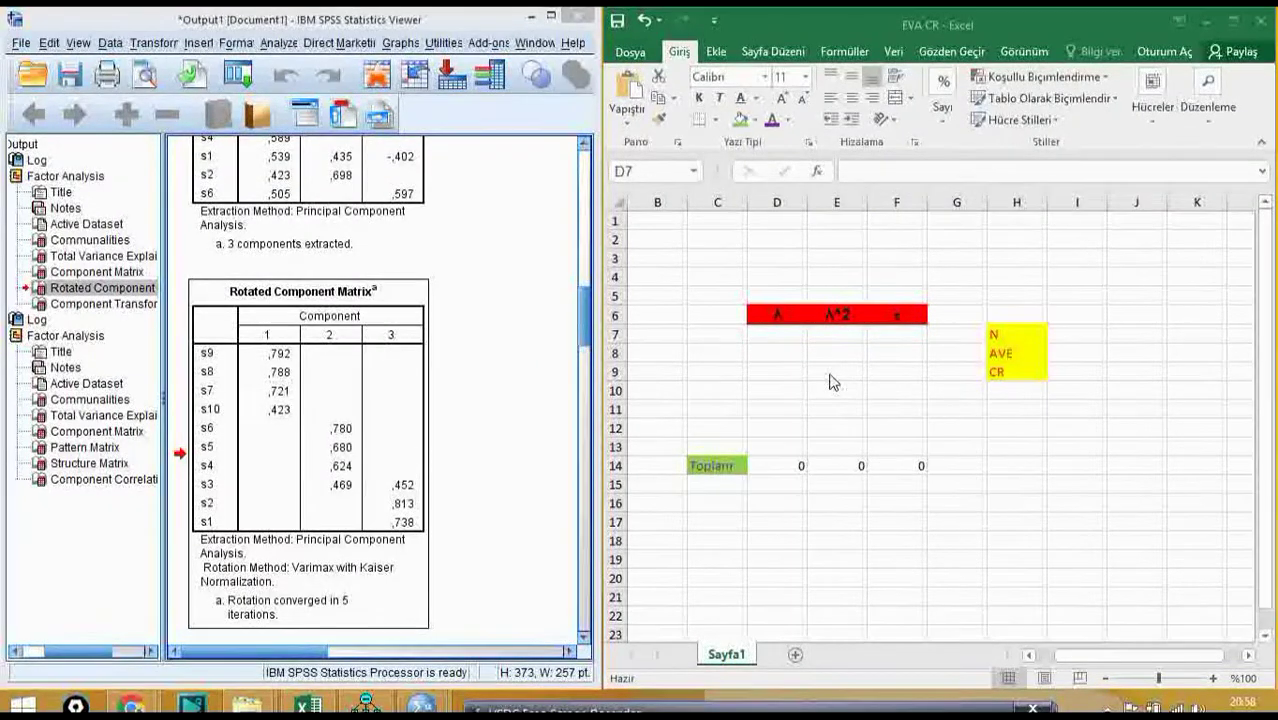
pyautogui.click(390, 393)
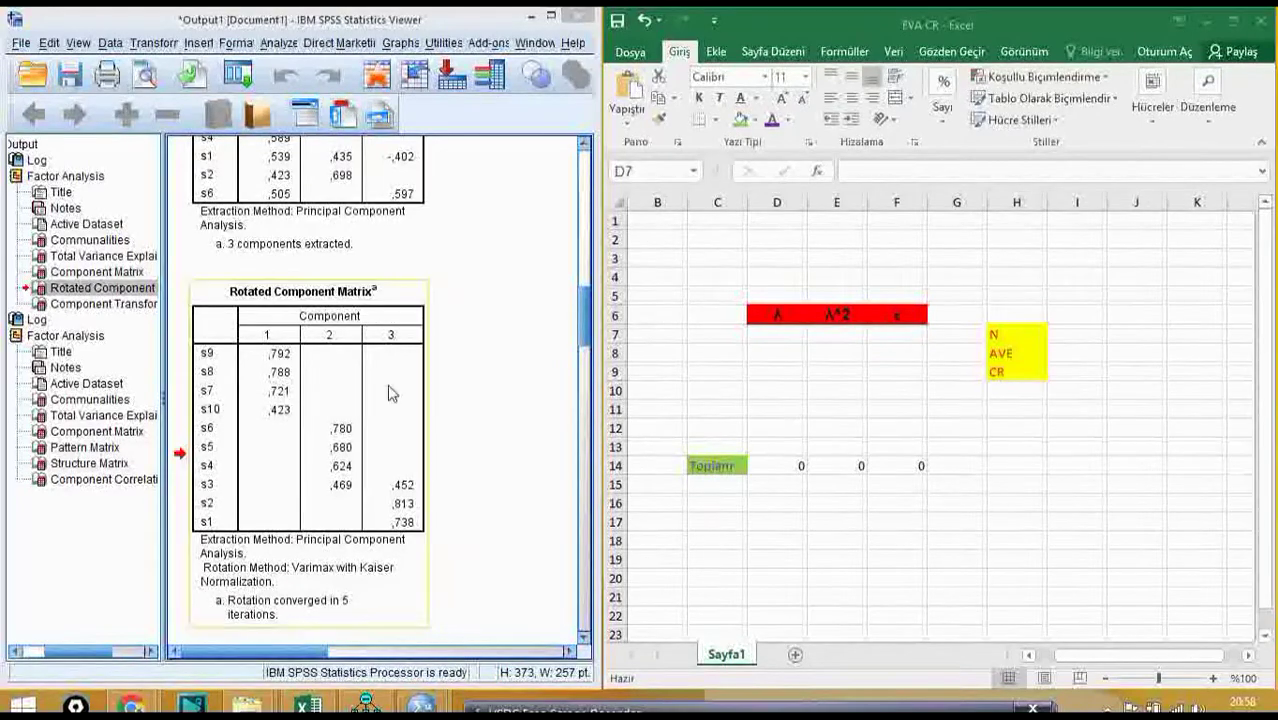
pyautogui.click(821, 368)
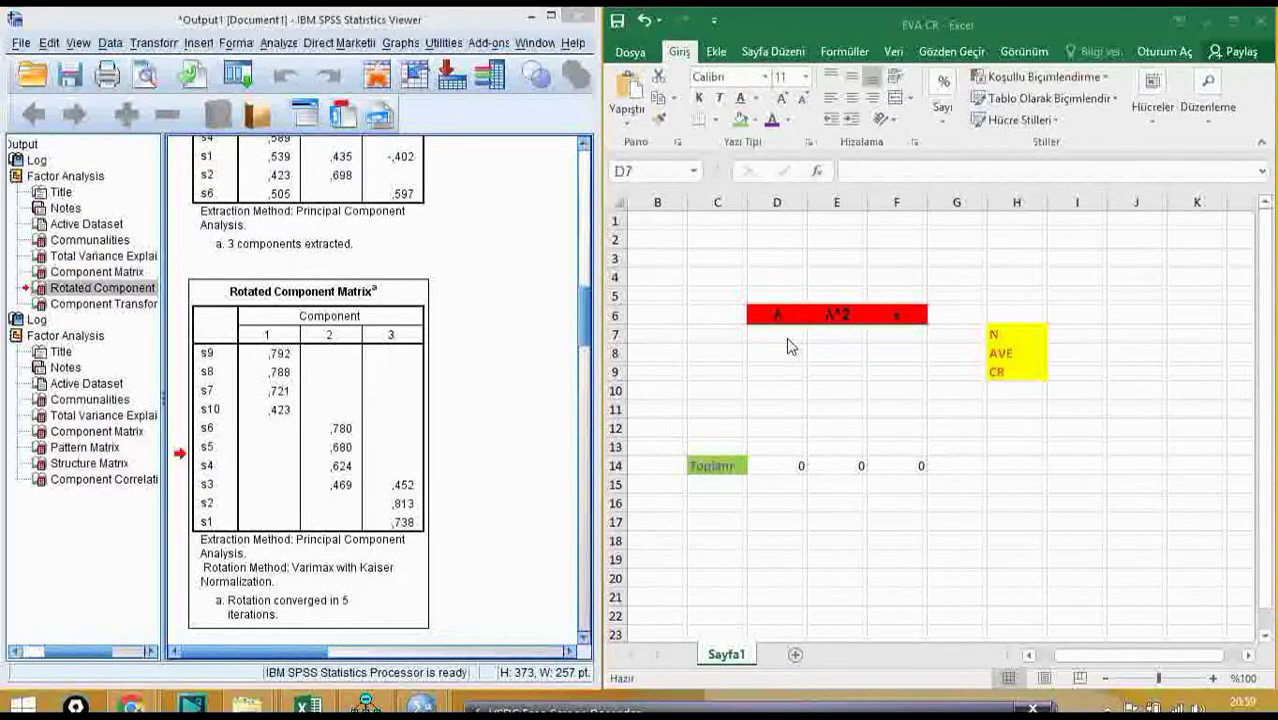
pyautogui.click(318, 400)
pyautogui.click(297, 399)
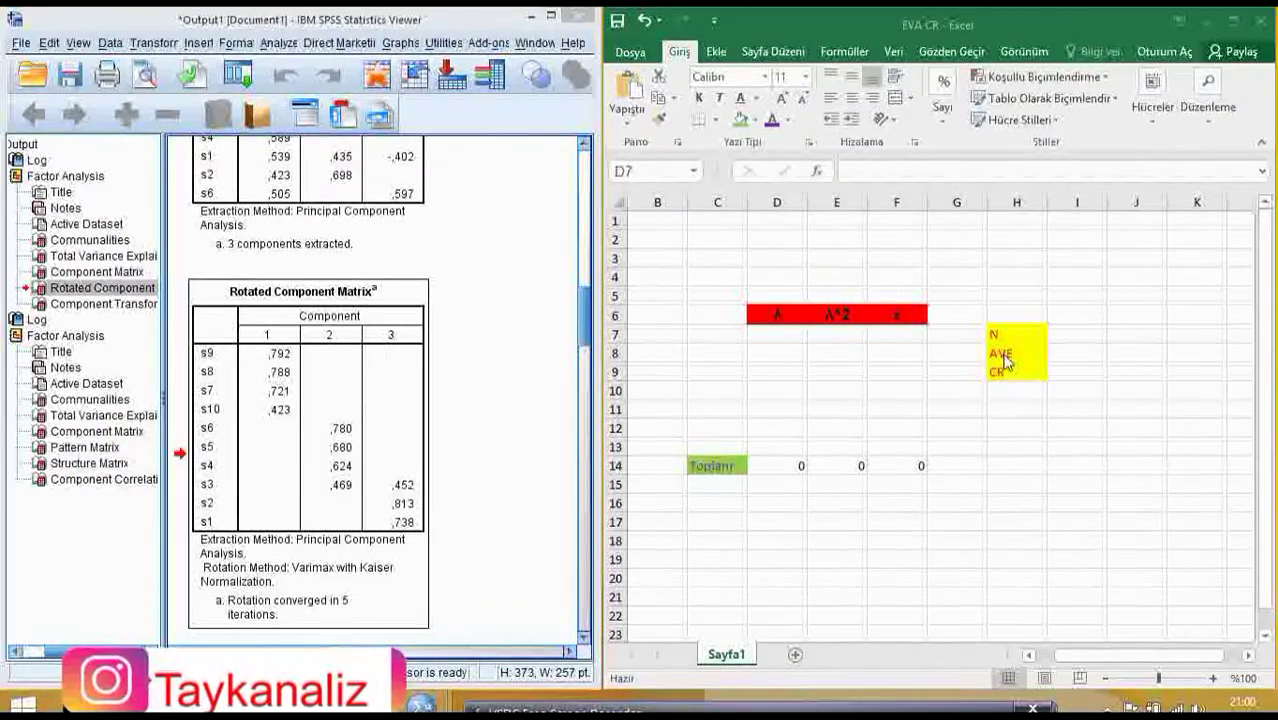
# Step: Enter the first loading 0,792 in D7, checking the s9 value in the SPSS table
pyautogui.click(768, 335)
pyautogui.click(280, 360)
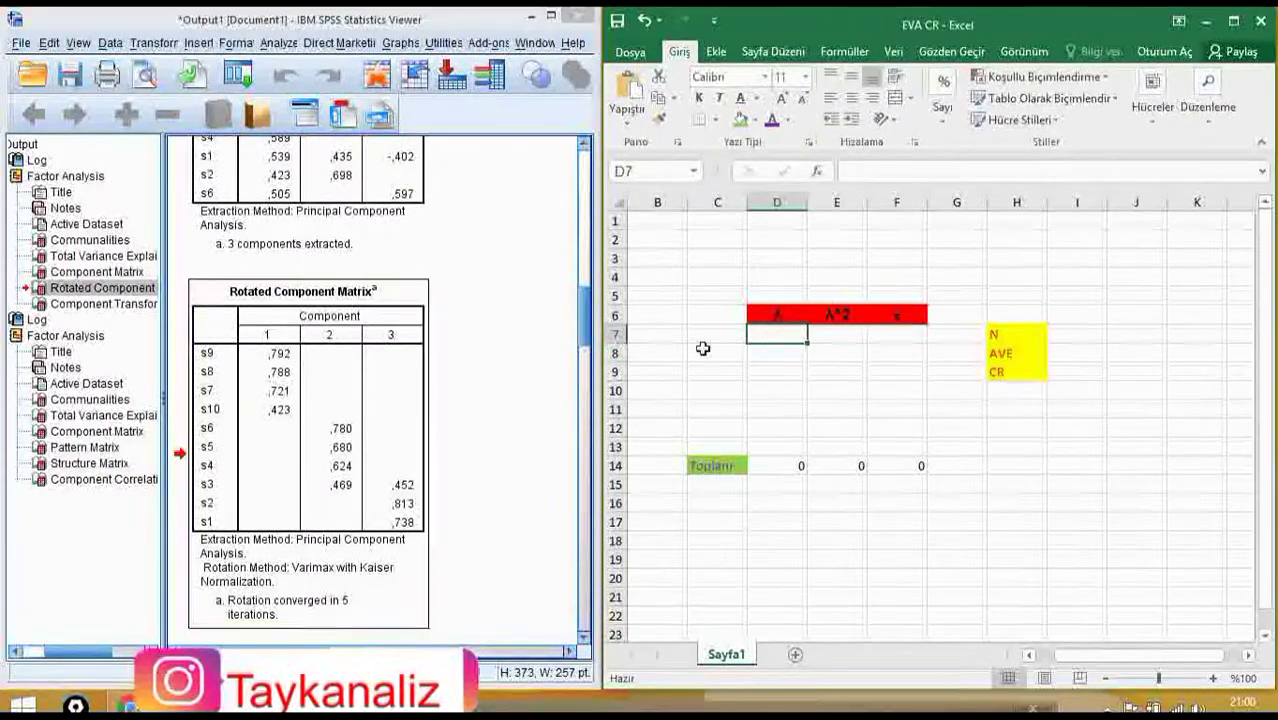
pyautogui.click(761, 335)
pyautogui.write('0')
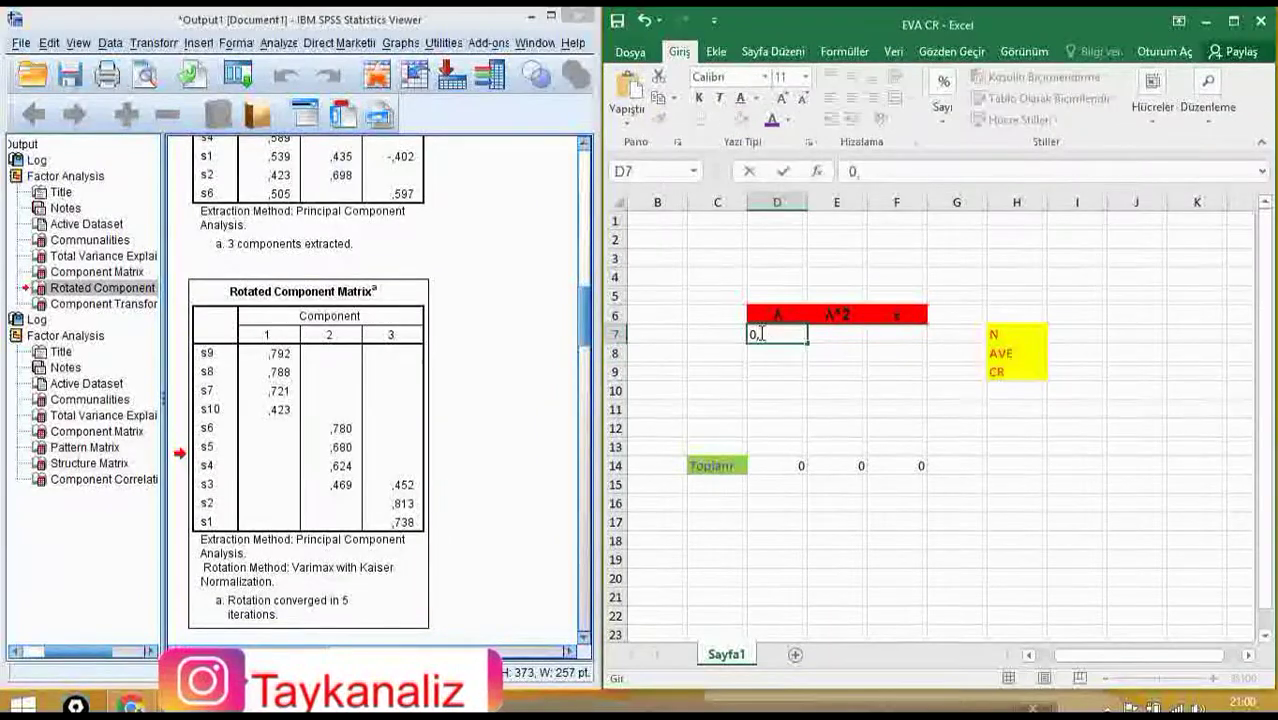
pyautogui.write(',792')
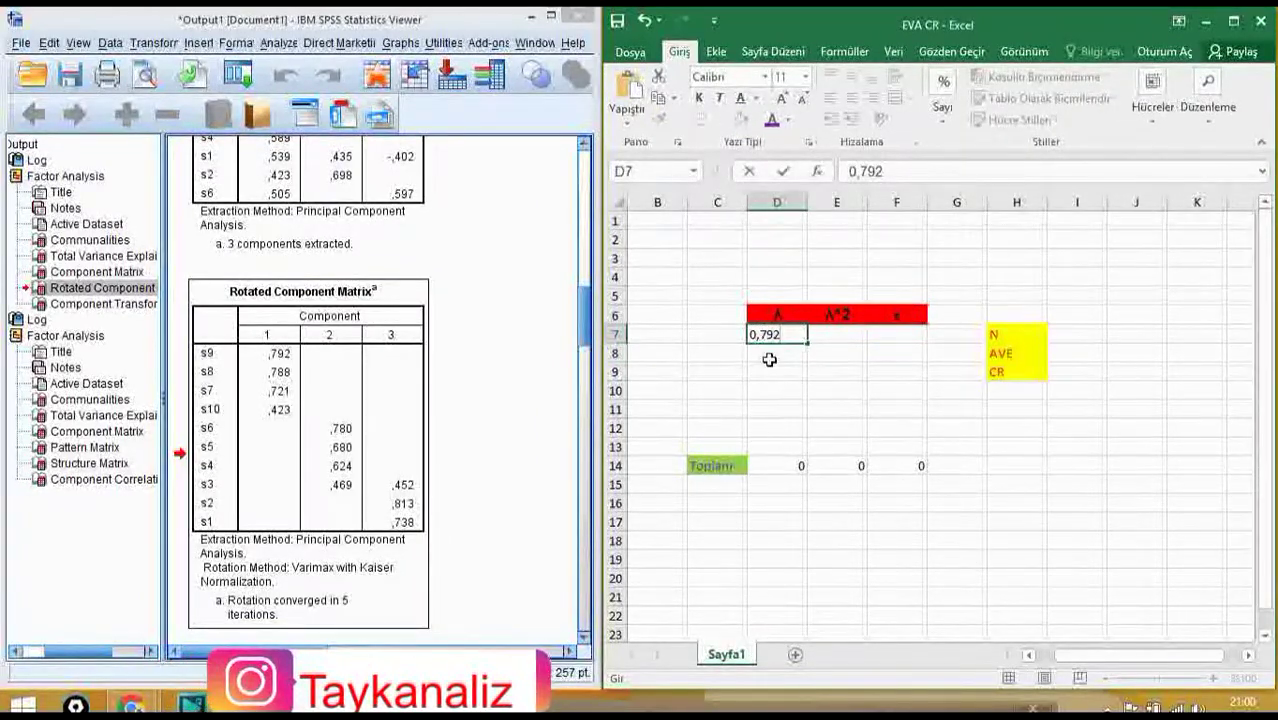
pyautogui.press('Return')
pyautogui.click(777, 335)
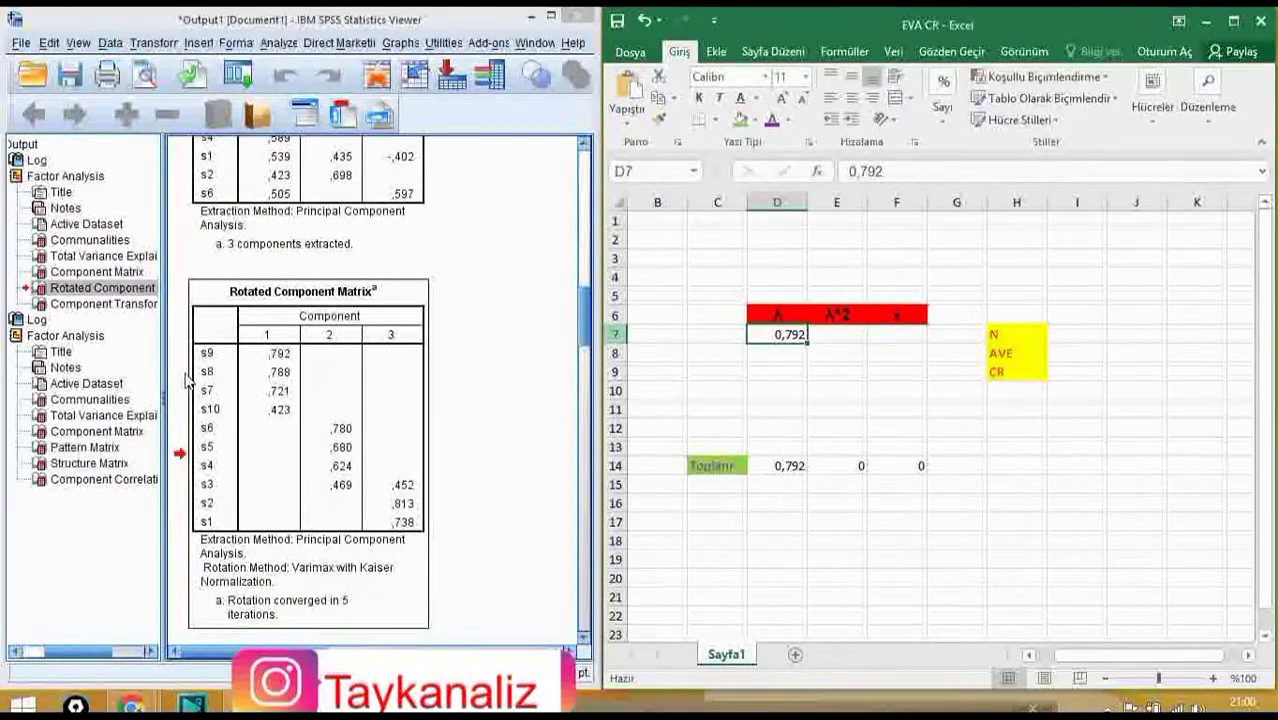
pyautogui.doubleClick(281, 360)
pyautogui.doubleClick(278, 357)
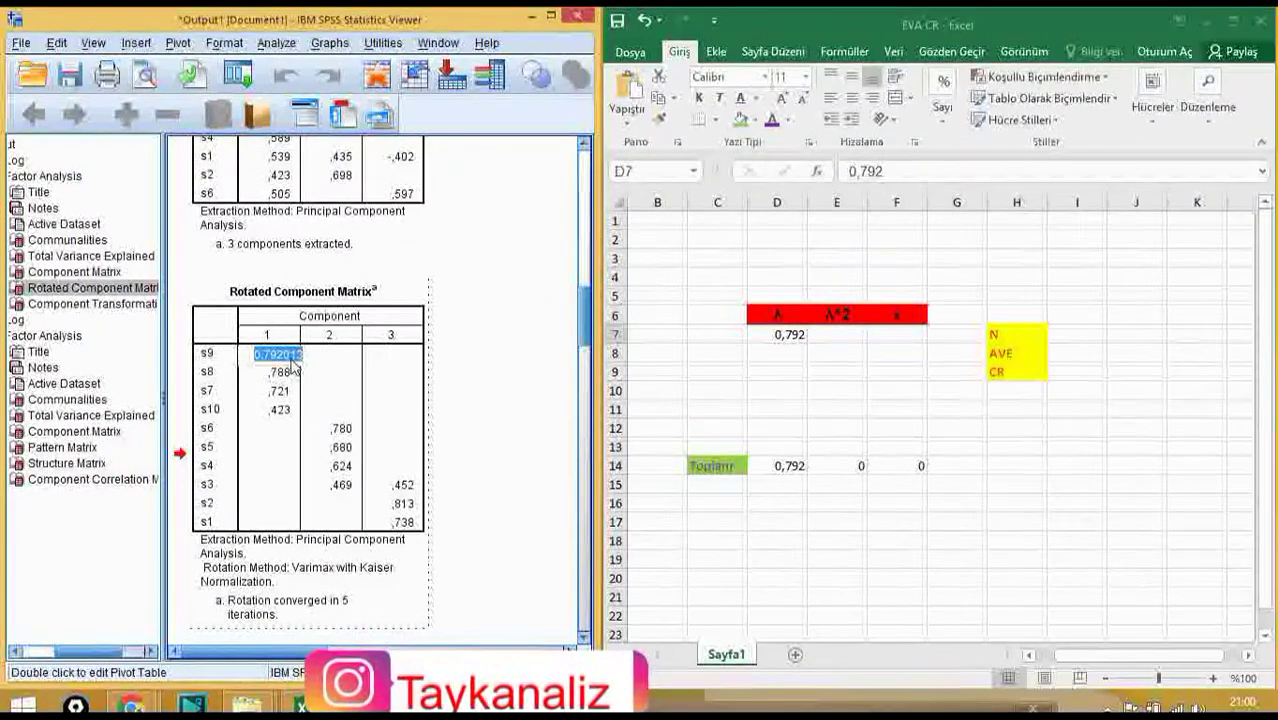
# Step: Enter the s8 loading 0,788 in D8
pyautogui.click(793, 355)
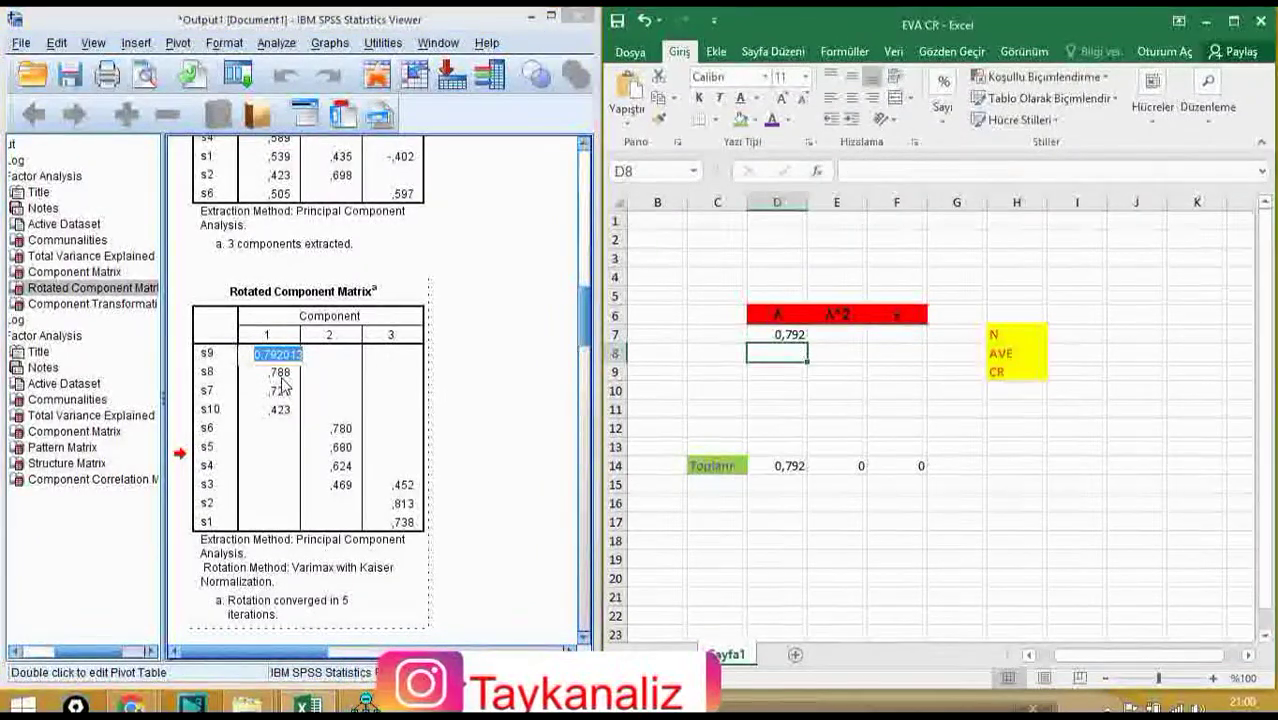
pyautogui.hotkey('alt', 'Tab')
pyautogui.press('Down')
pyautogui.click(787, 358)
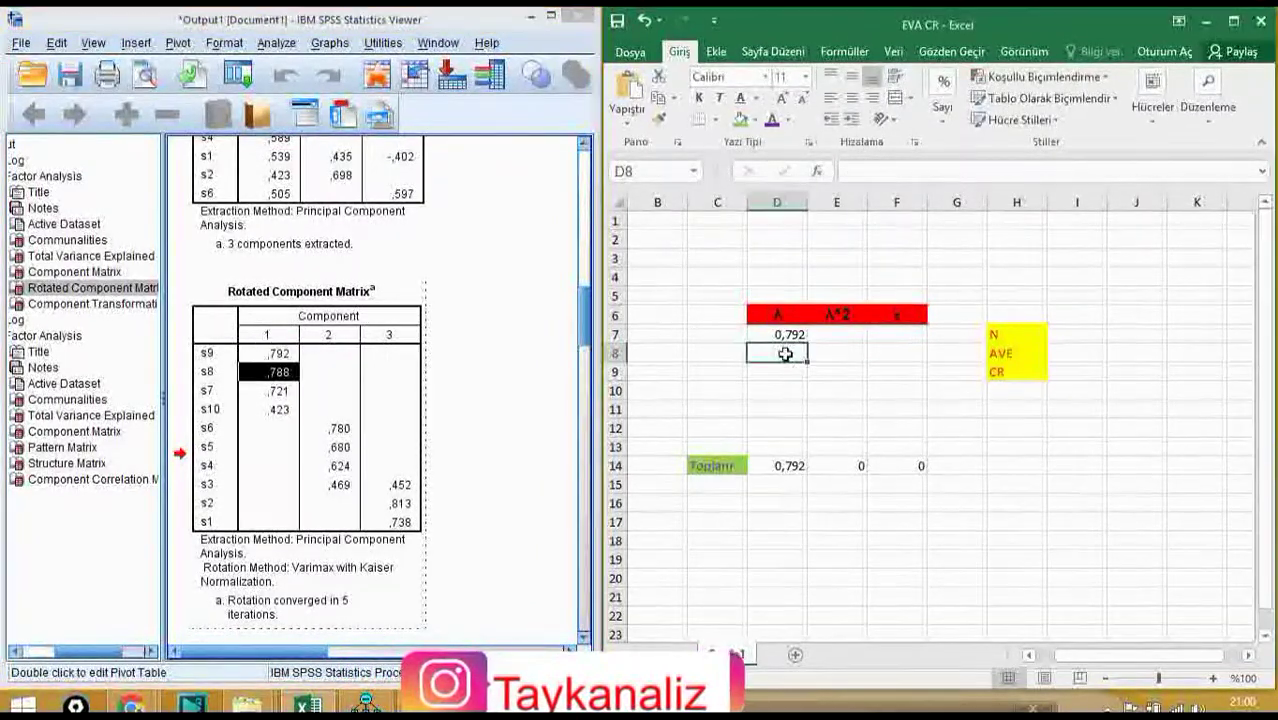
pyautogui.write('0,')
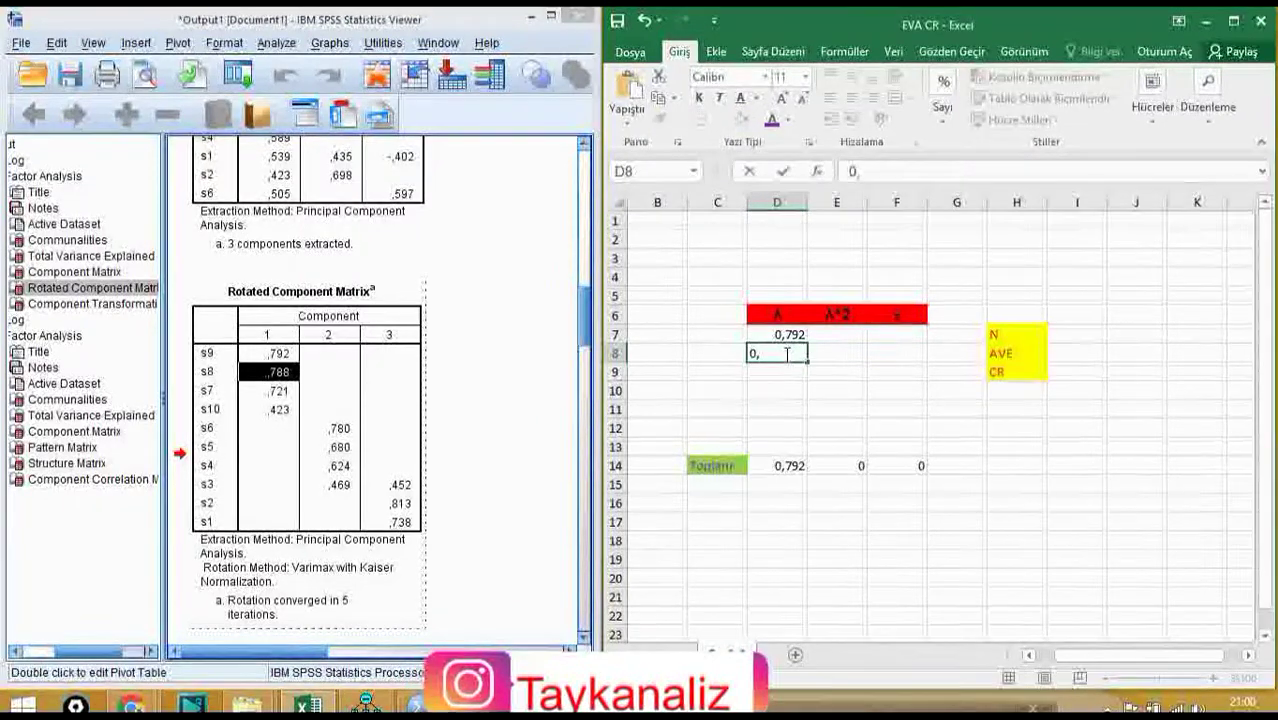
pyautogui.write('788')
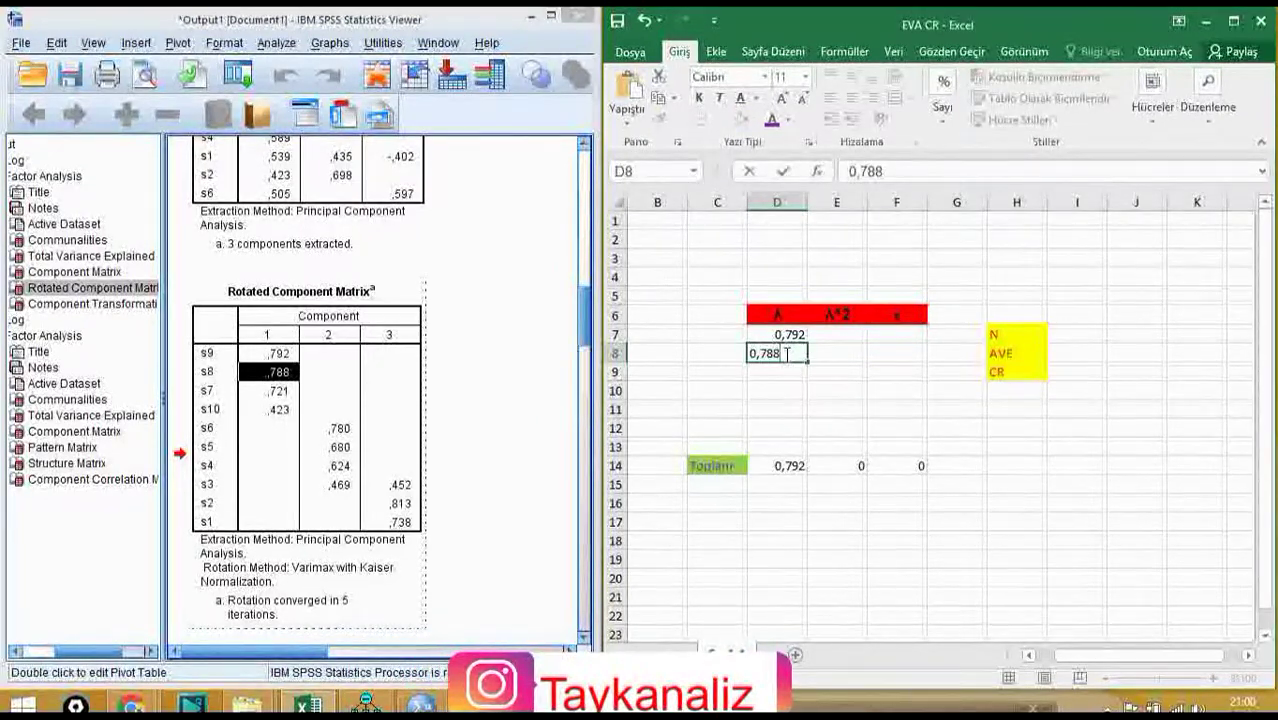
pyautogui.click(779, 388)
# Step: Enter 0,721 and 0,423 in D9 and D10 to complete the λ column
pyautogui.click(782, 372)
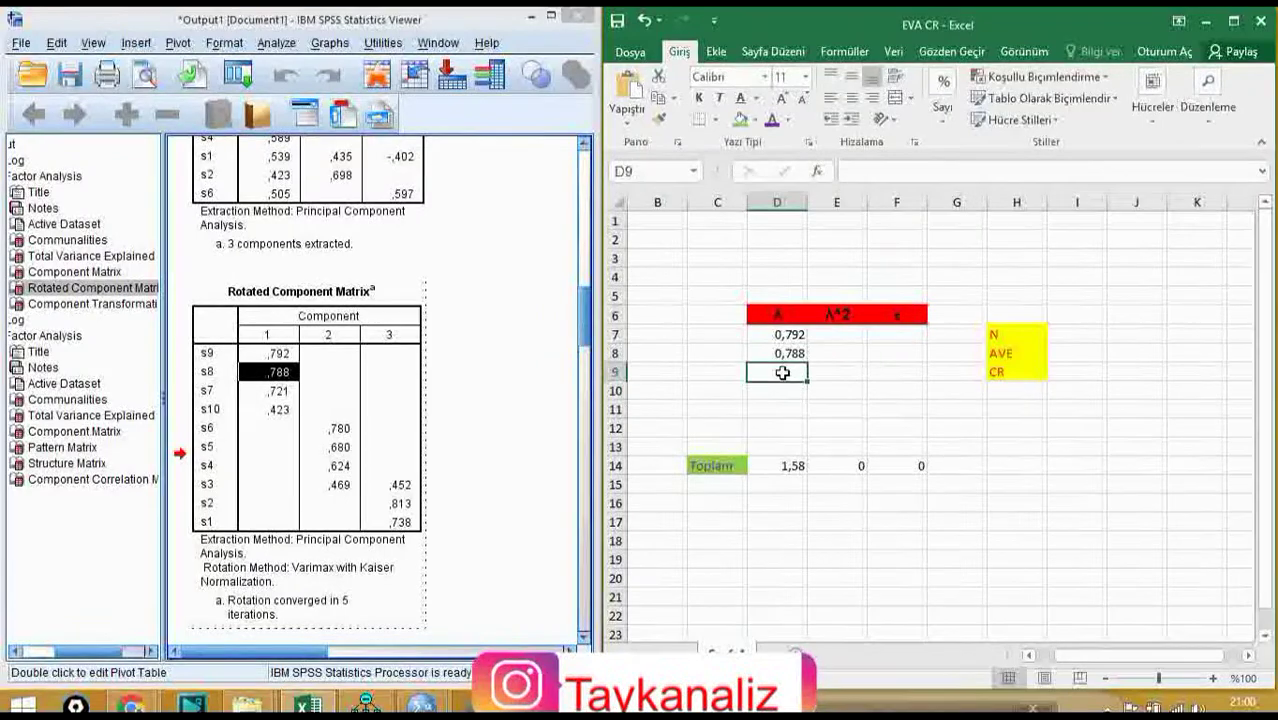
pyautogui.write('0')
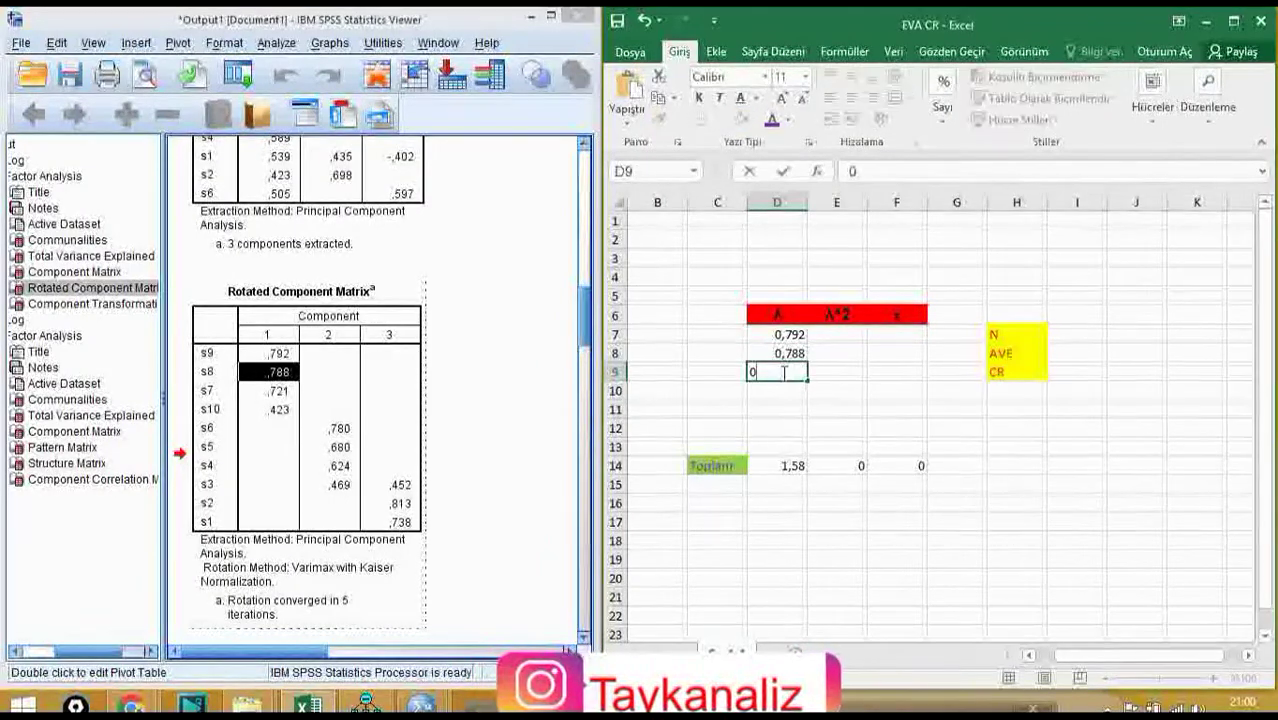
pyautogui.write(',7')
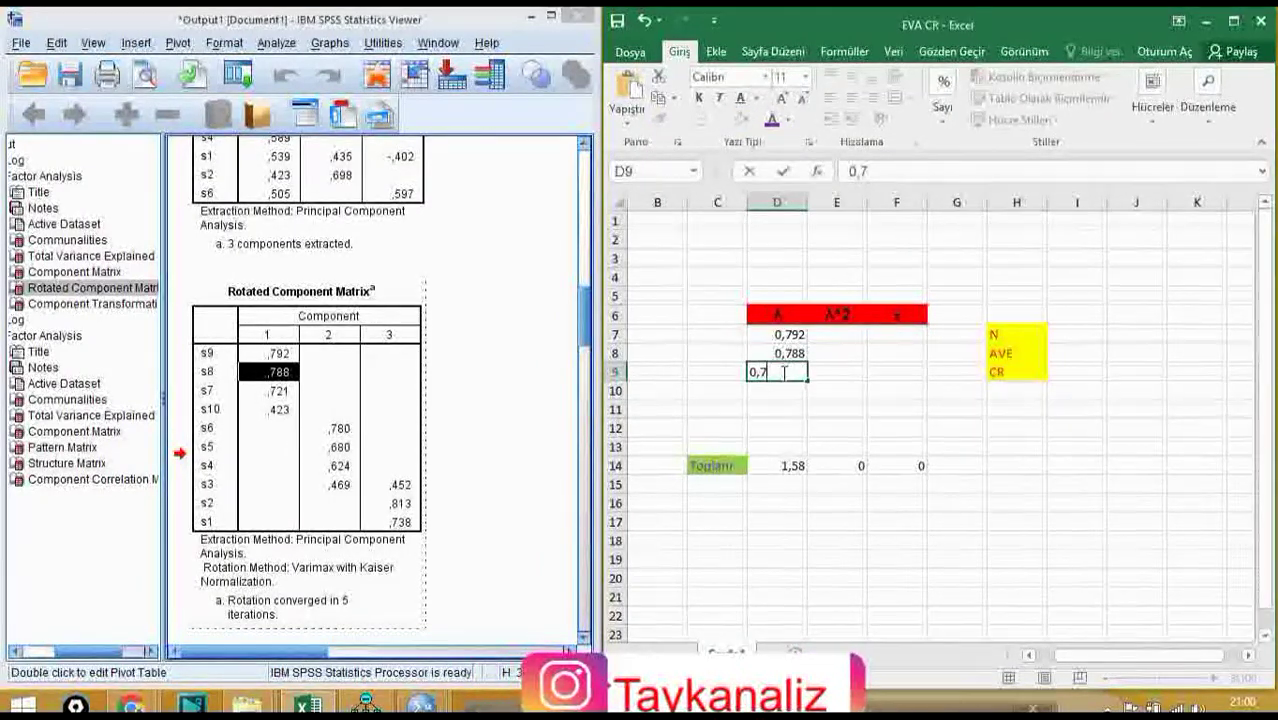
pyautogui.write('21')
pyautogui.press('Return')
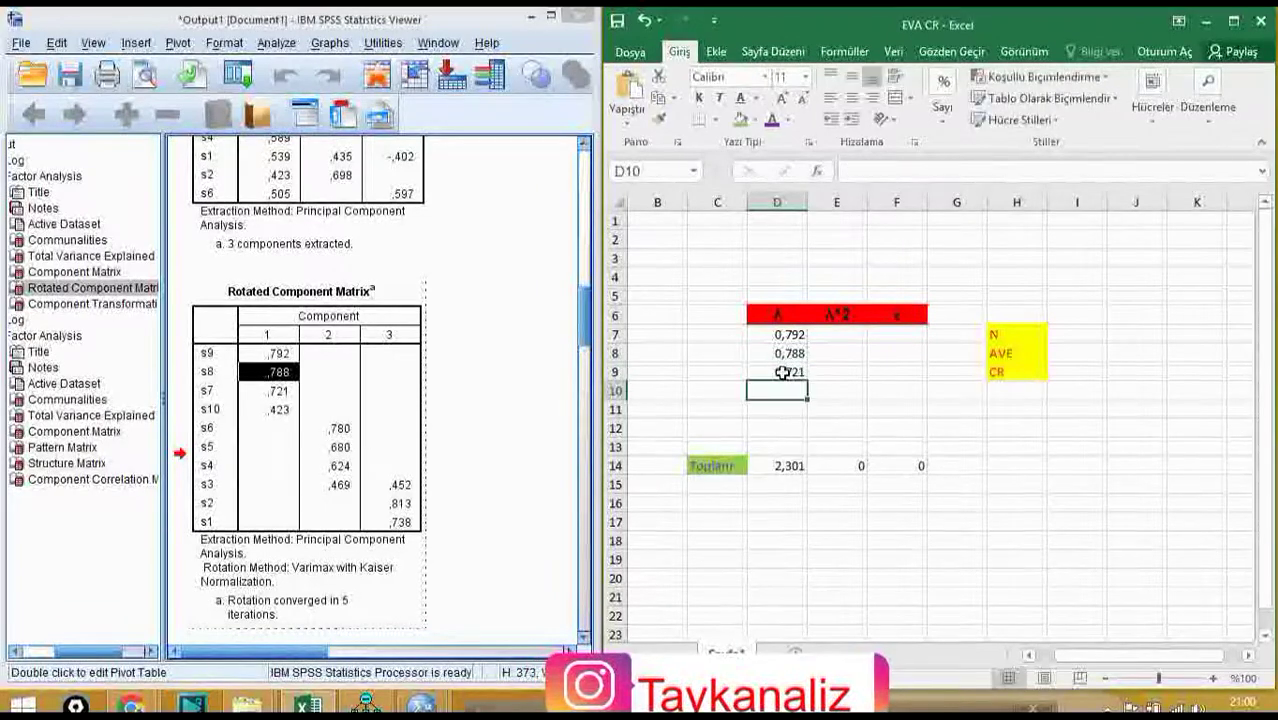
pyautogui.write('0,')
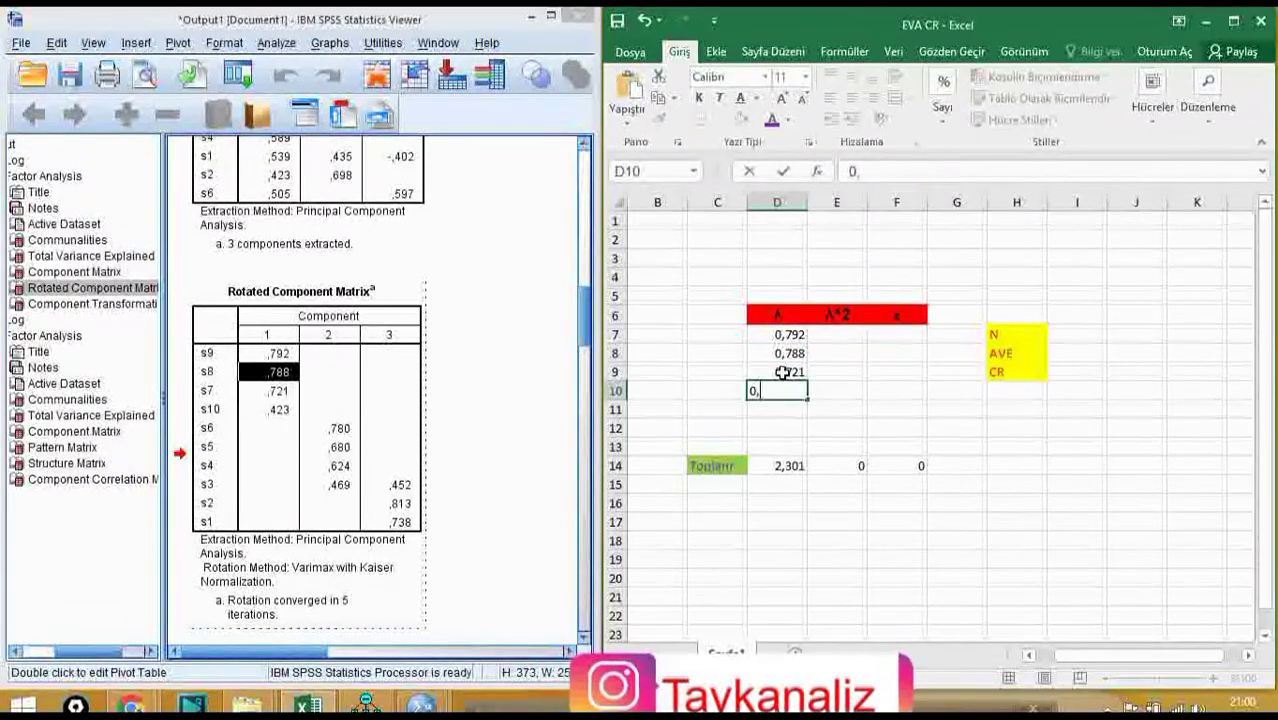
pyautogui.write('423')
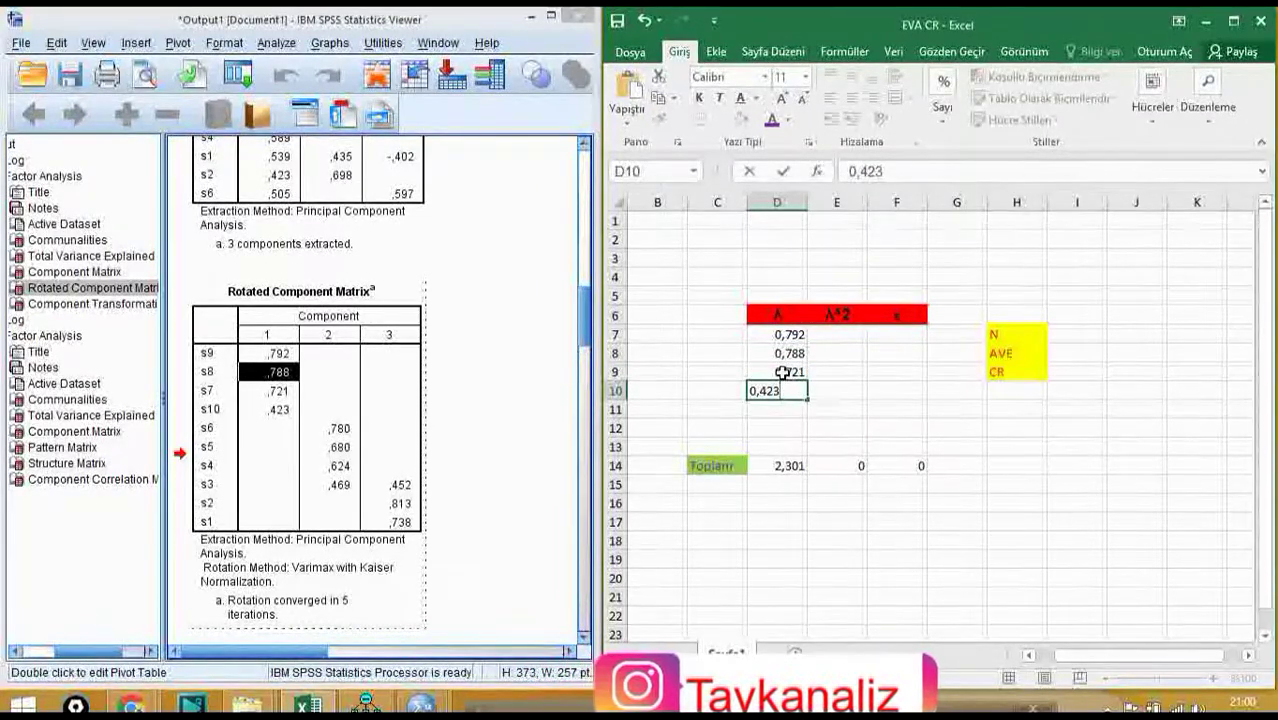
pyautogui.click(817, 388)
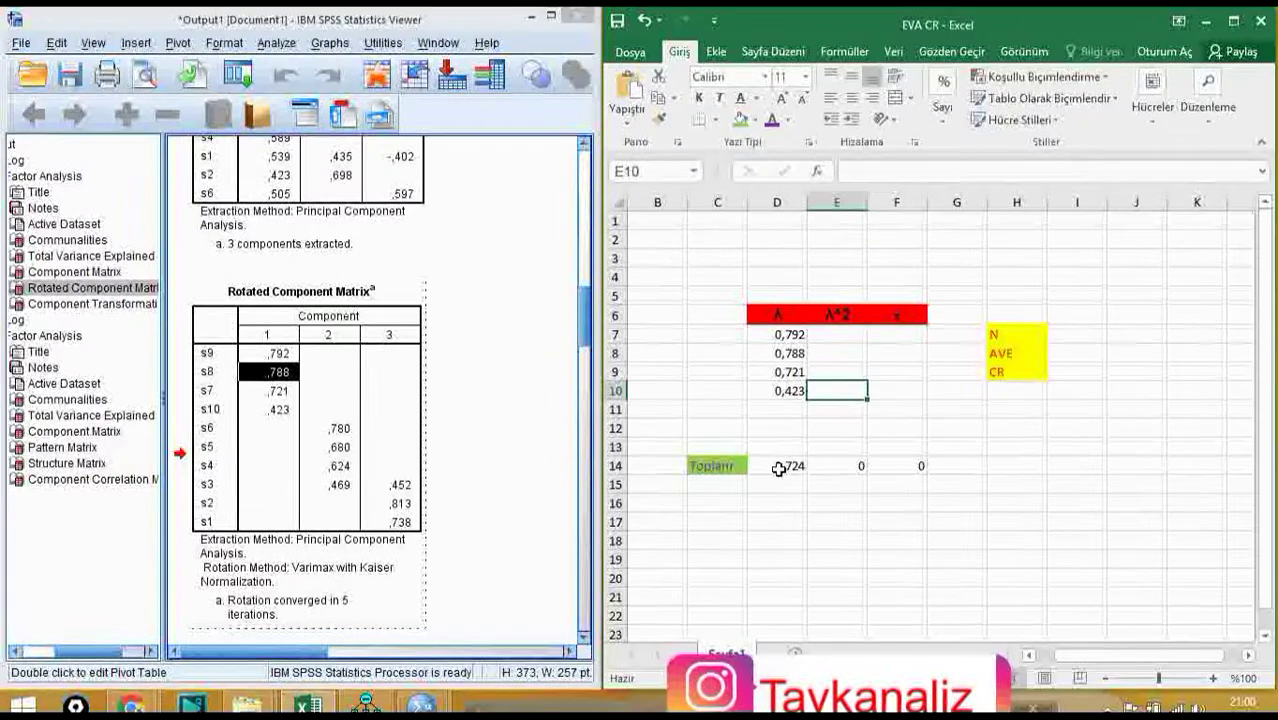
pyautogui.click(798, 466)
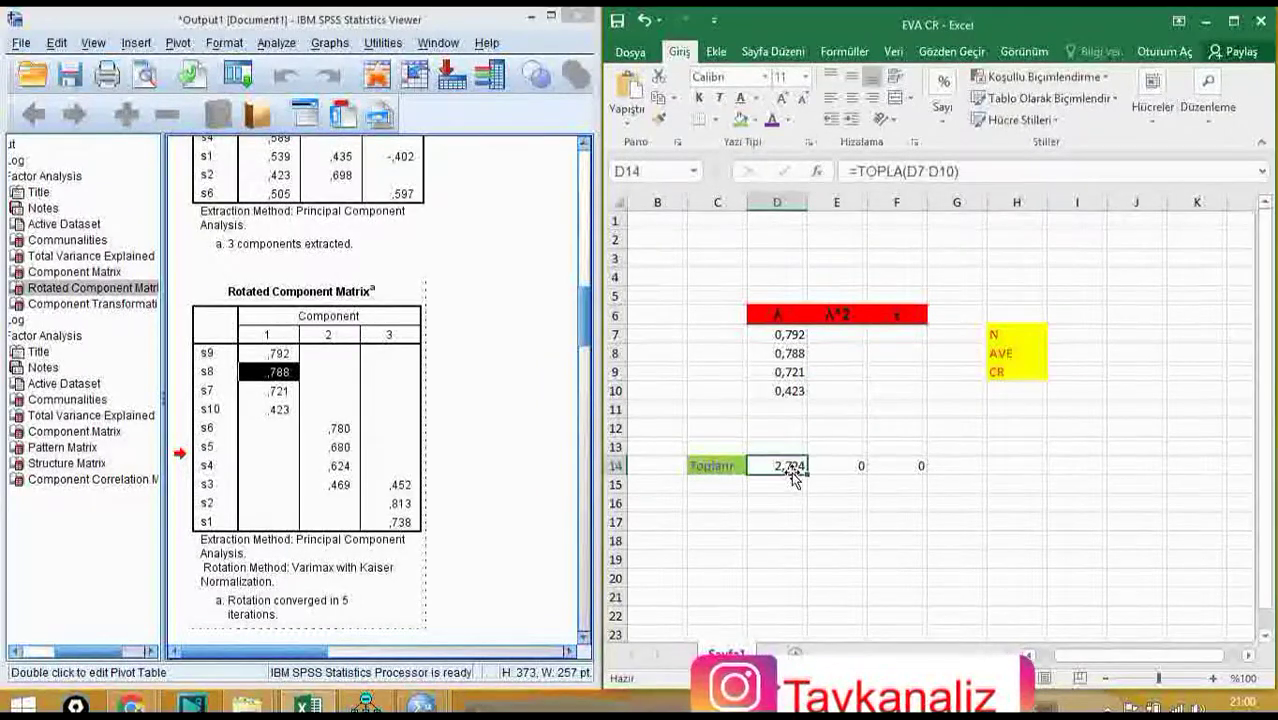
# Step: Clear the old formula text from the D14 total cell after rechecking the s9 loading
pyautogui.doubleClick(789, 467)
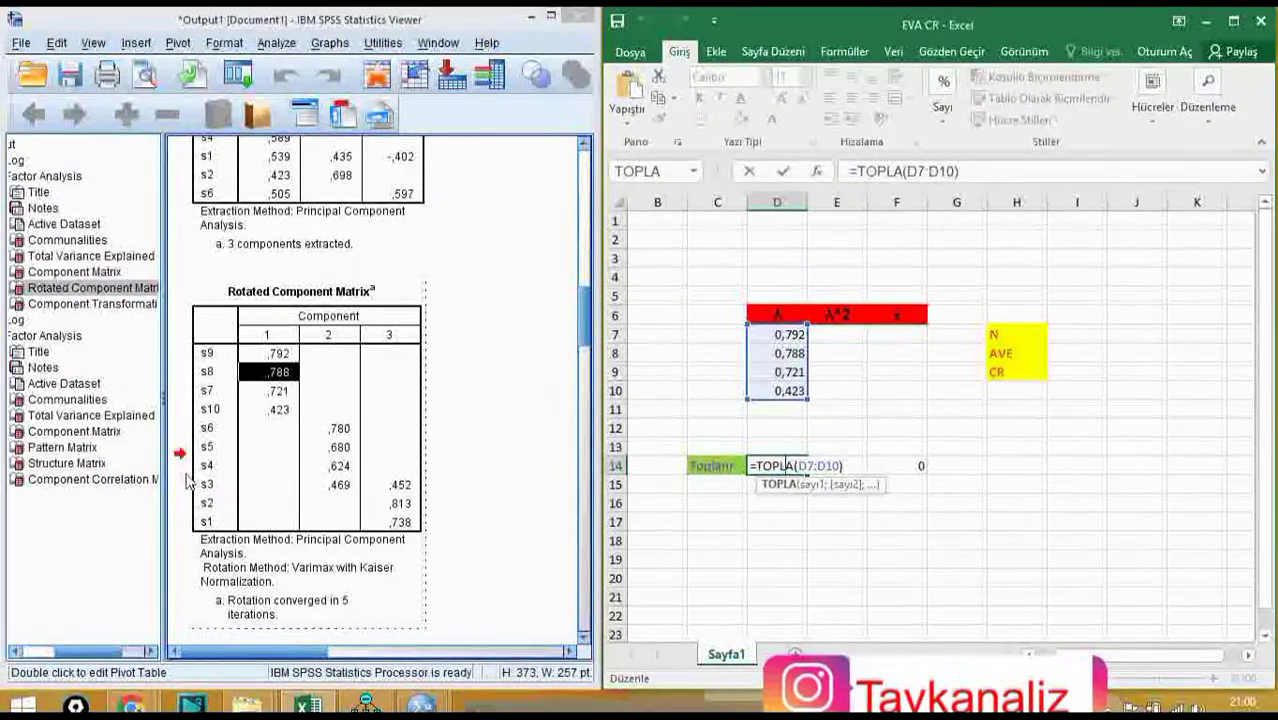
pyautogui.click(272, 354)
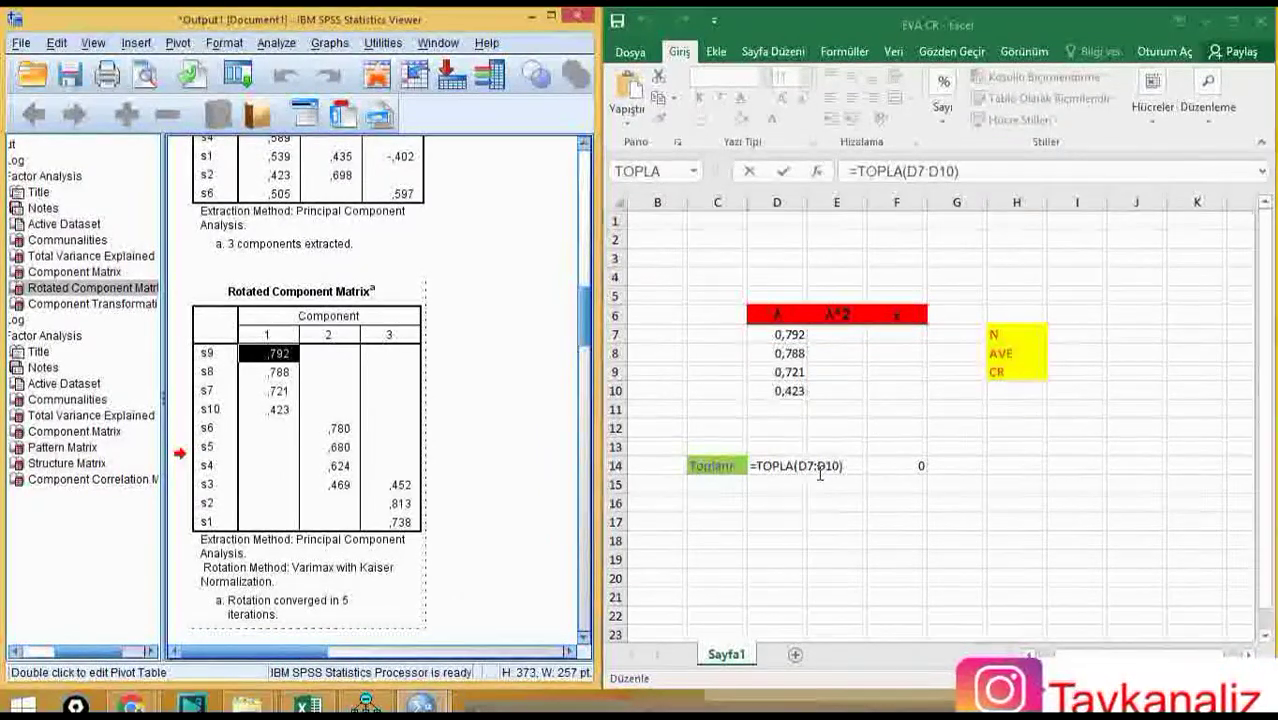
pyautogui.doubleClick(789, 466)
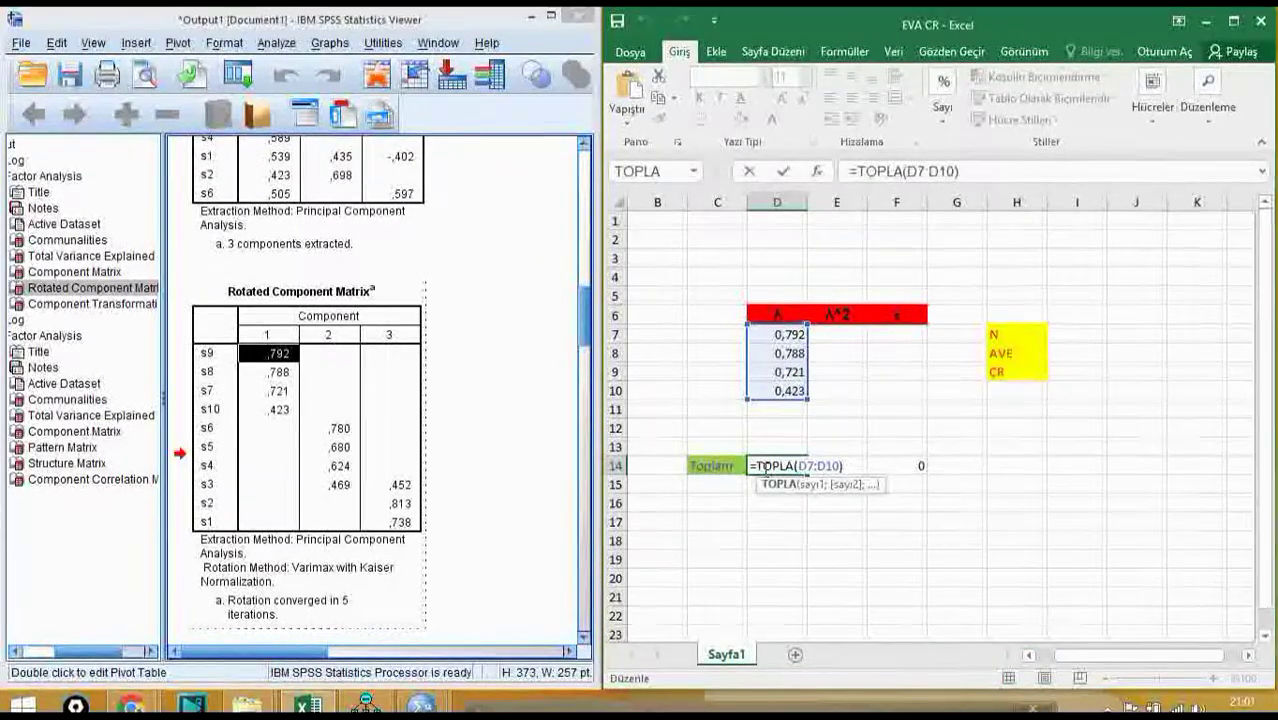
pyautogui.click(750, 467)
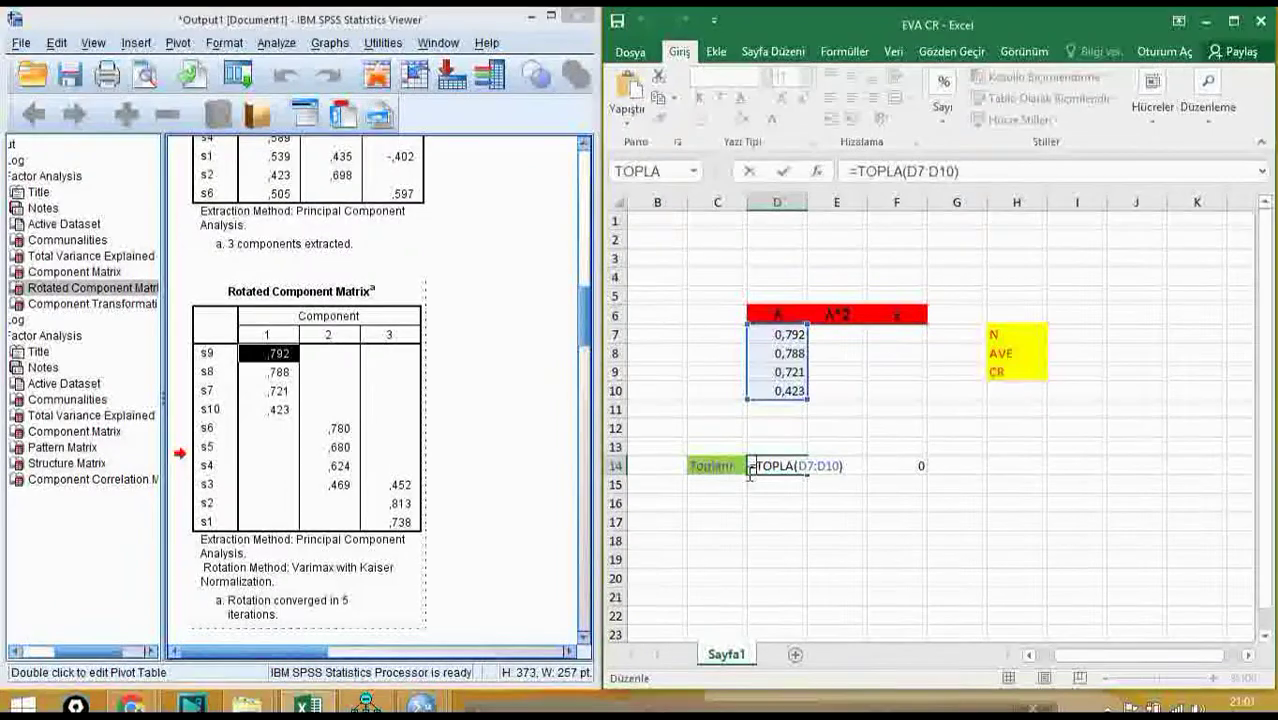
pyautogui.press('Delete')
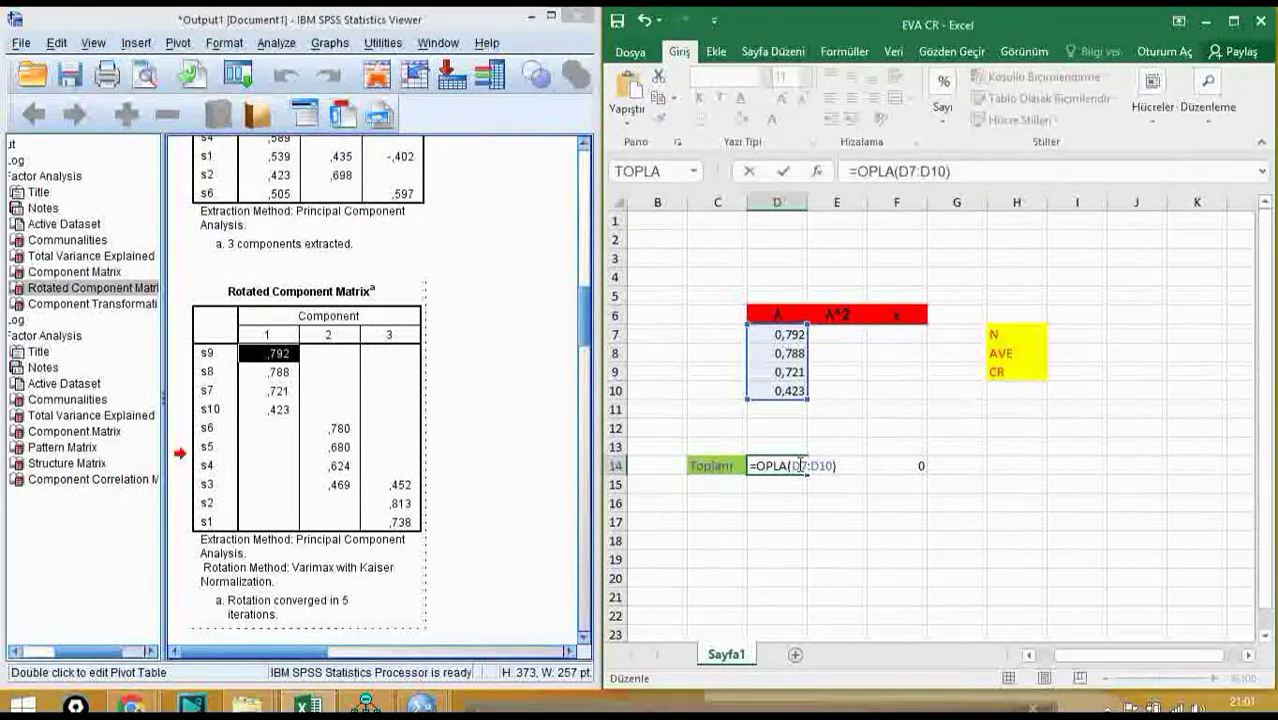
pyautogui.press('Delete')
pyautogui.press('Delete')
pyautogui.press('Delete')
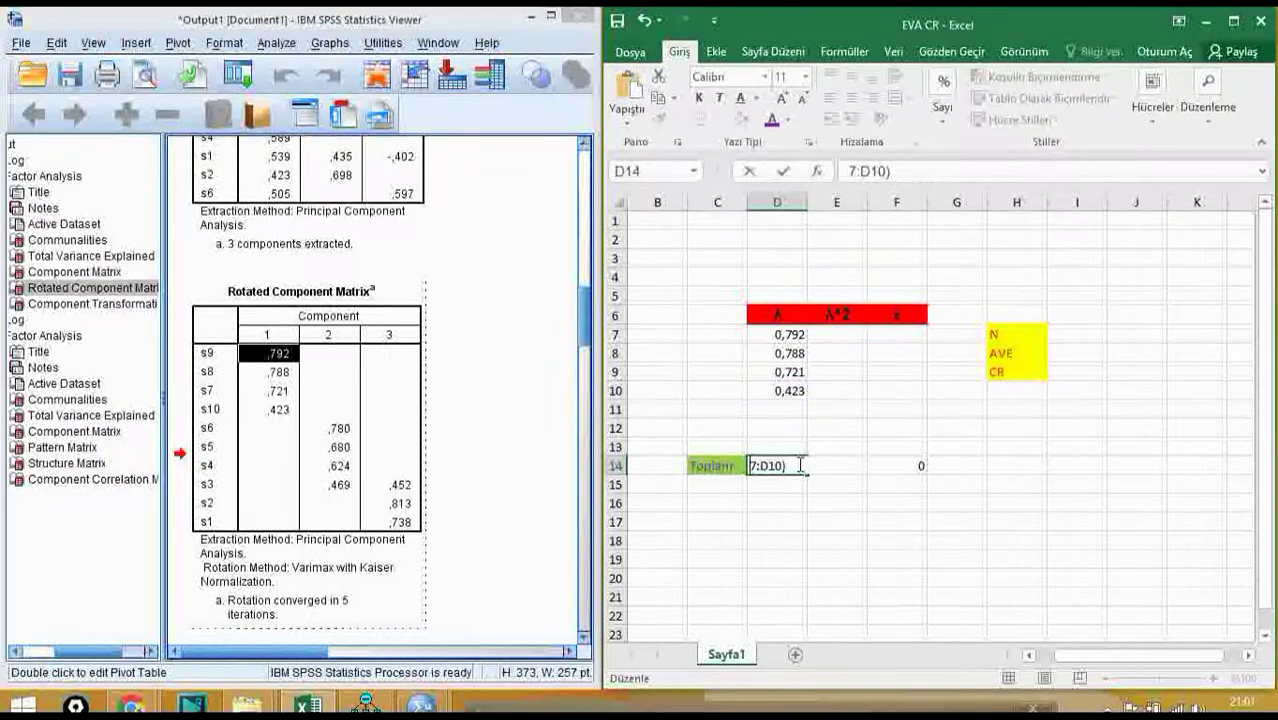
pyautogui.press('BackSpace')
pyautogui.press('BackSpace')
pyautogui.press('BackSpace')
pyautogui.press('BackSpace')
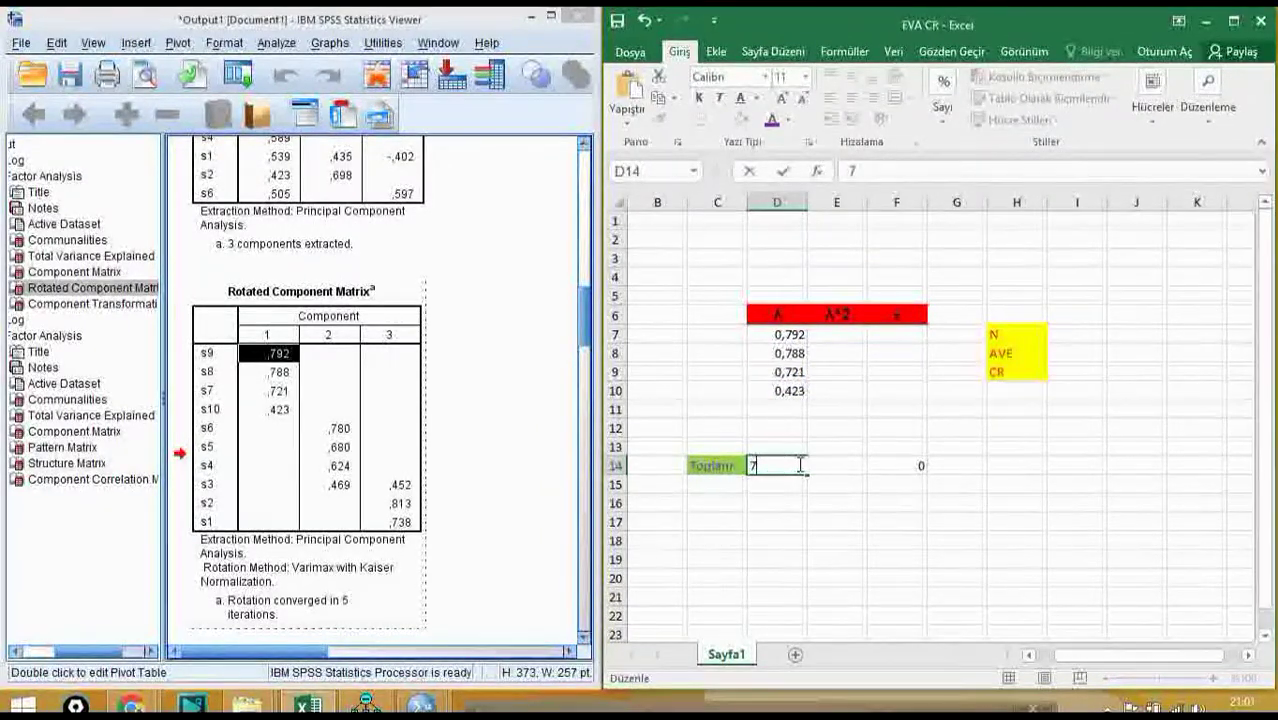
# Step: Enter =TOPLA(D7:D10) in D14 so the λ total reads 2,724
pyautogui.write('=')
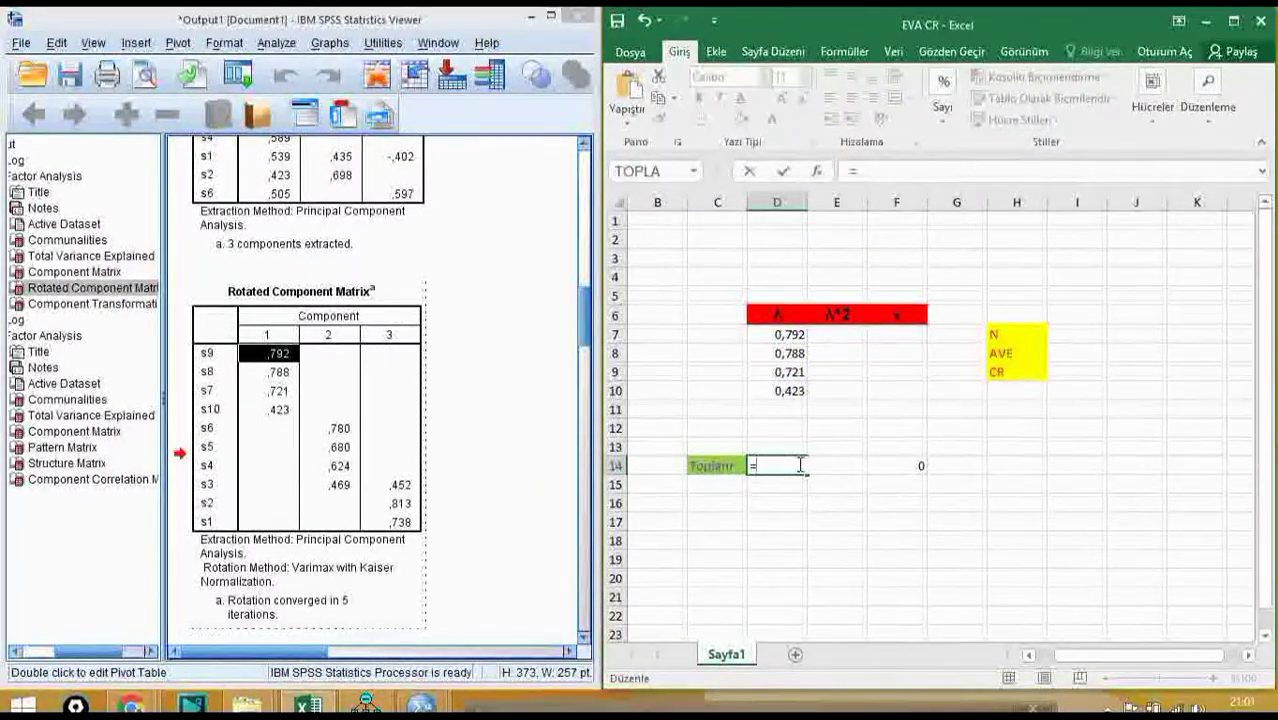
pyautogui.write('to')
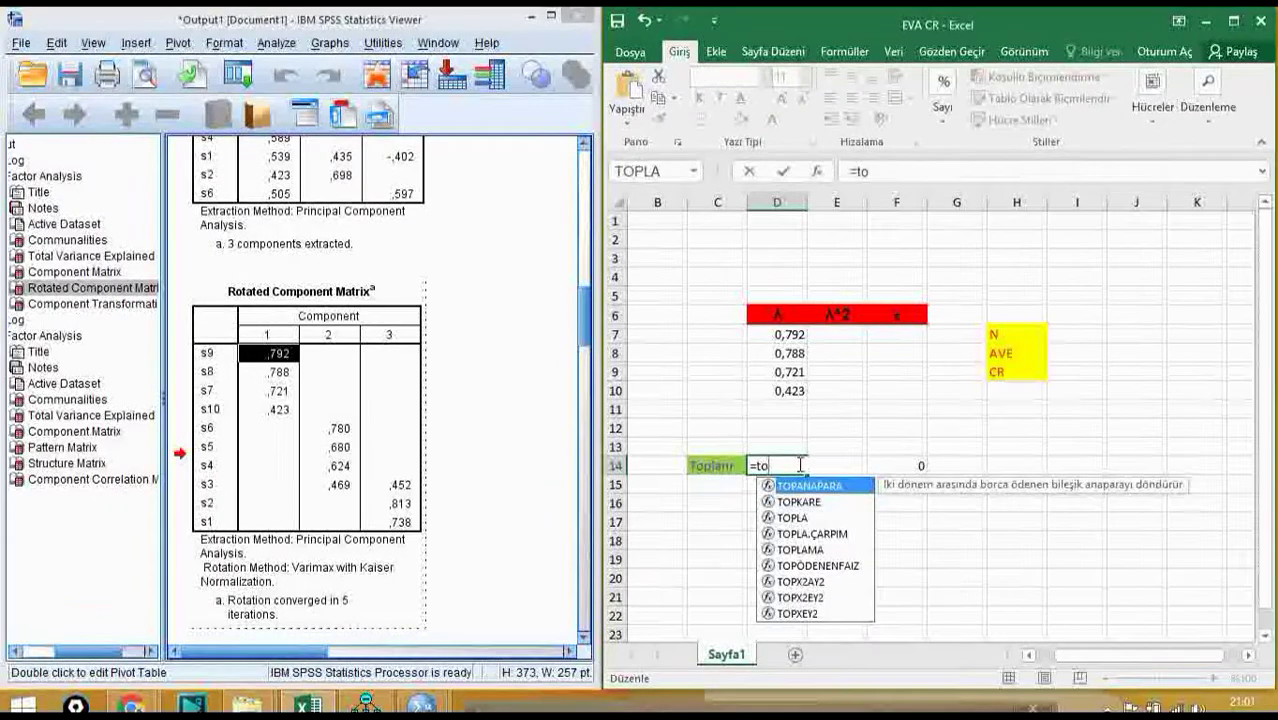
pyautogui.write('ola')
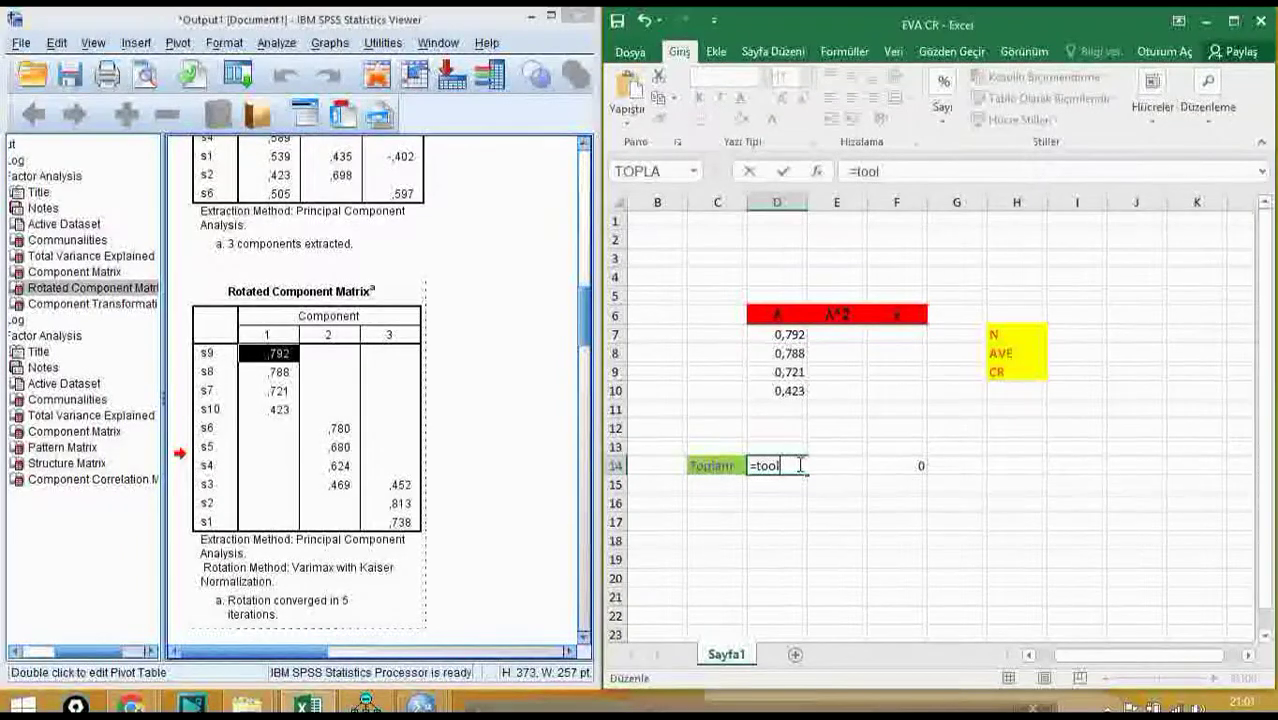
pyautogui.press('BackSpace')
pyautogui.press('BackSpace')
pyautogui.write('plam')
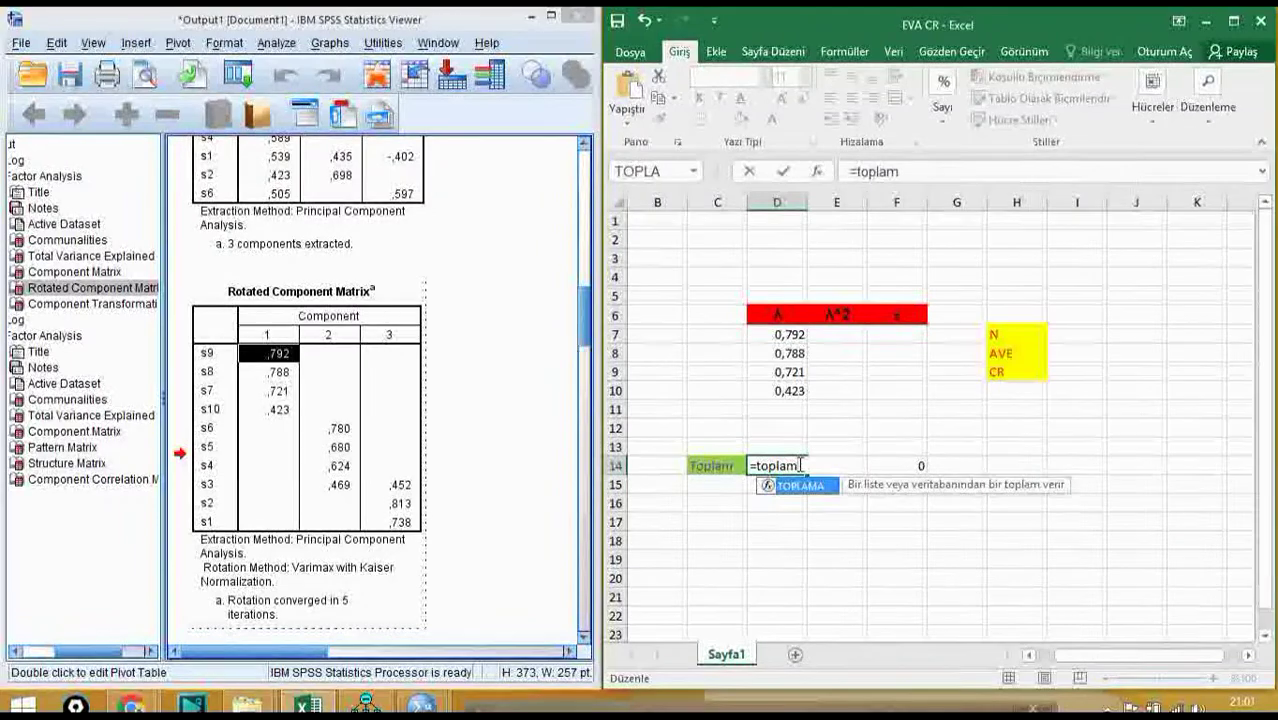
pyautogui.press('BackSpace')
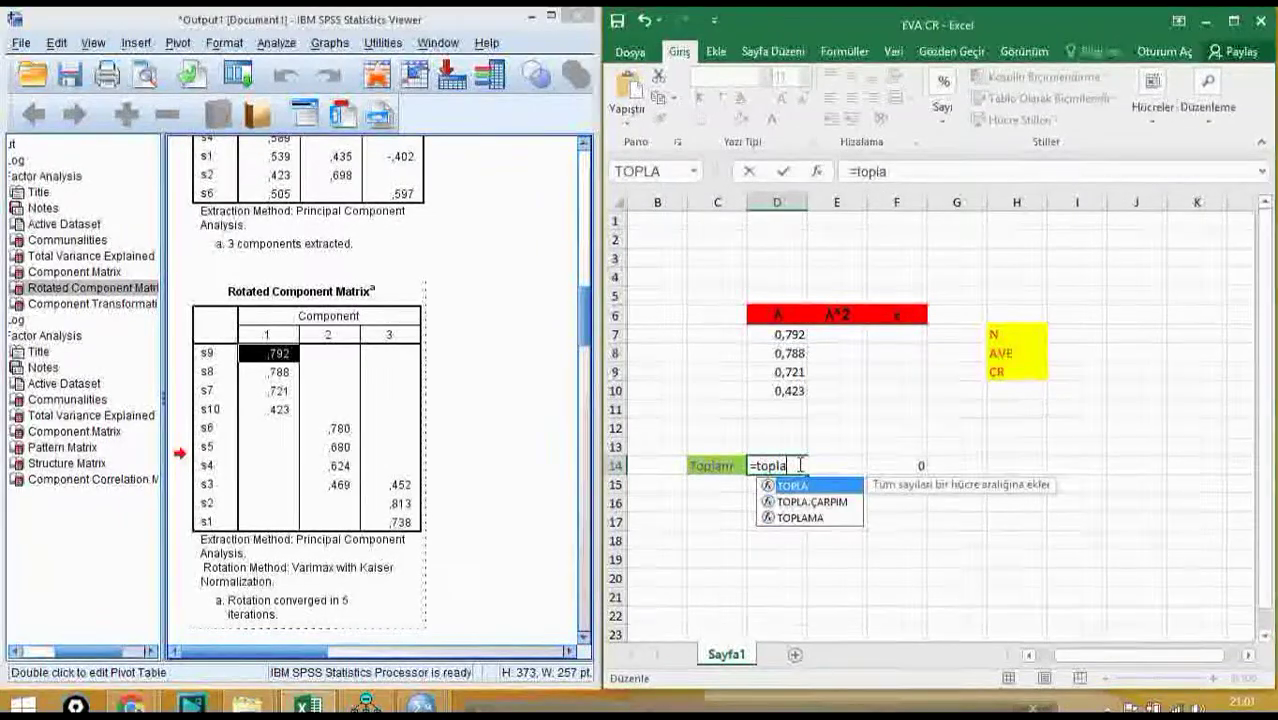
pyautogui.write('(')
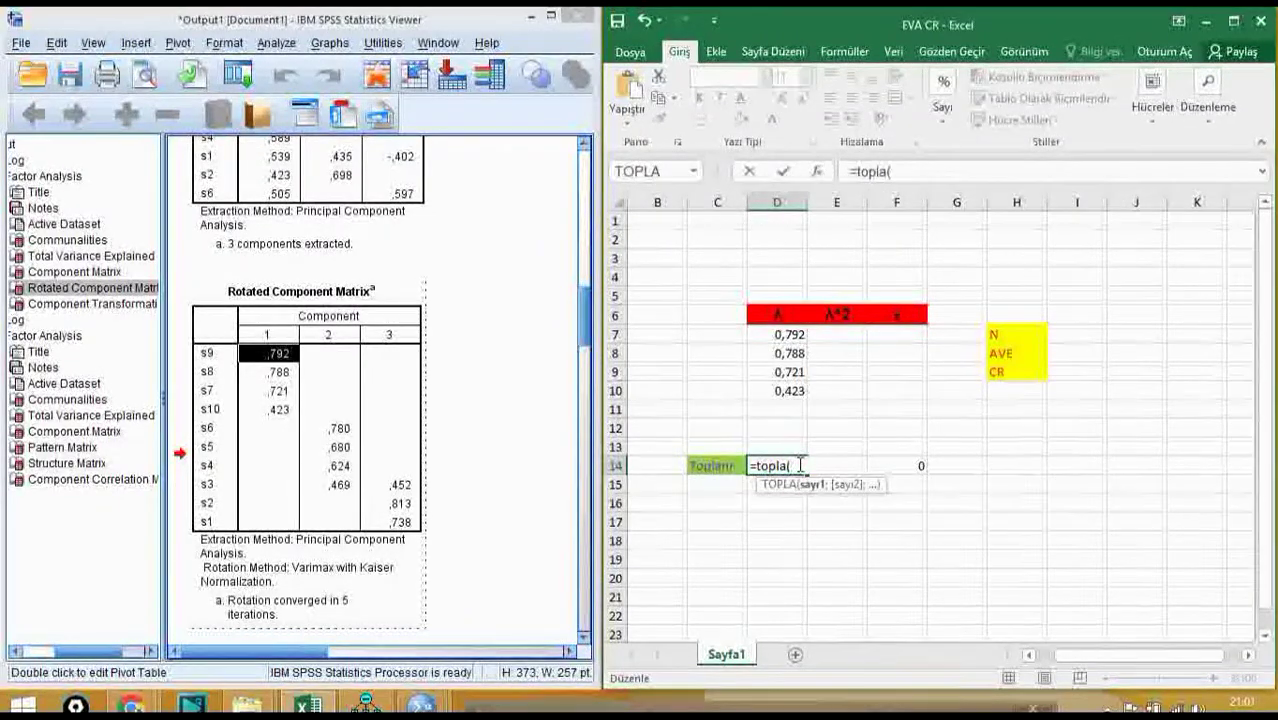
pyautogui.moveTo(792, 334); pyautogui.dragTo(790, 391)
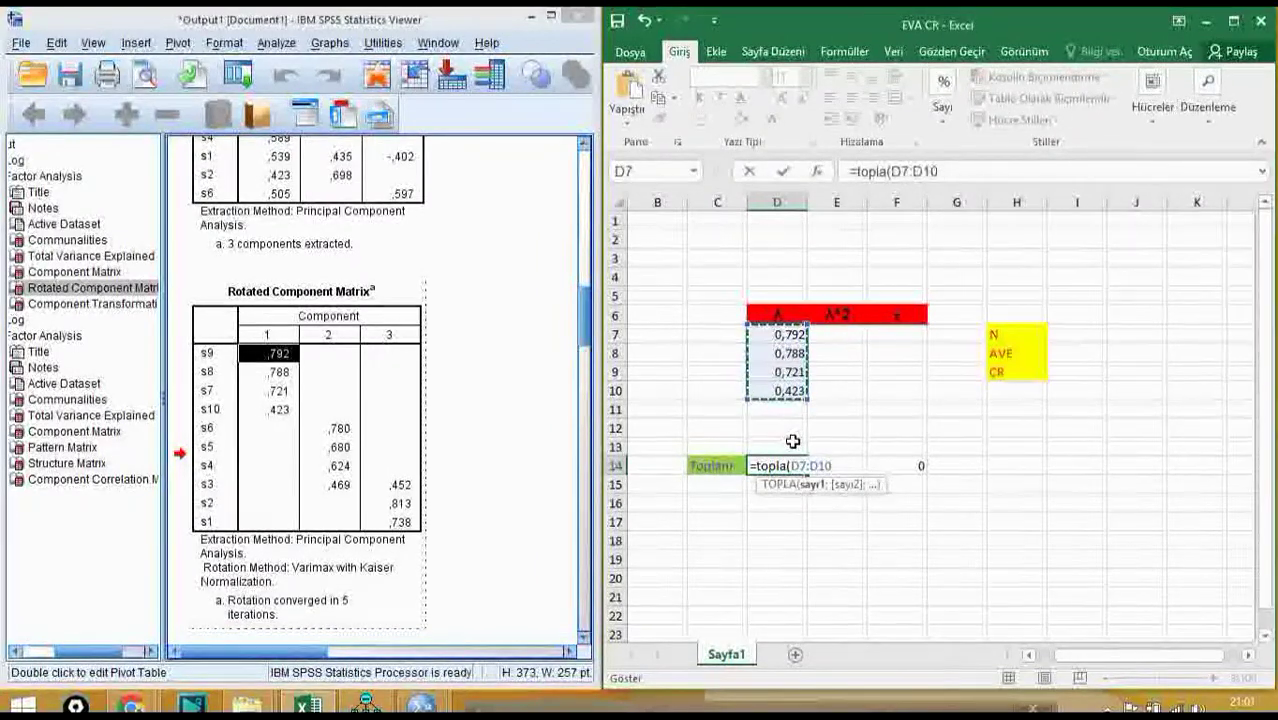
pyautogui.press('Return')
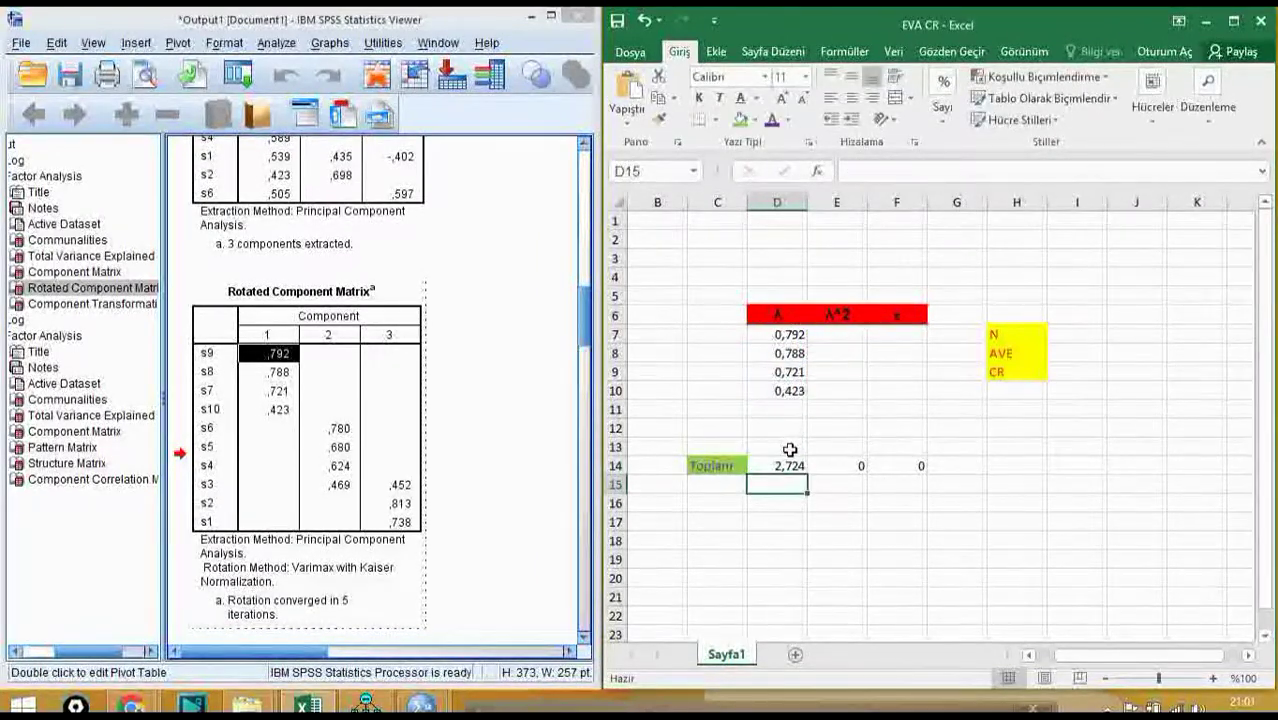
pyautogui.click(785, 464)
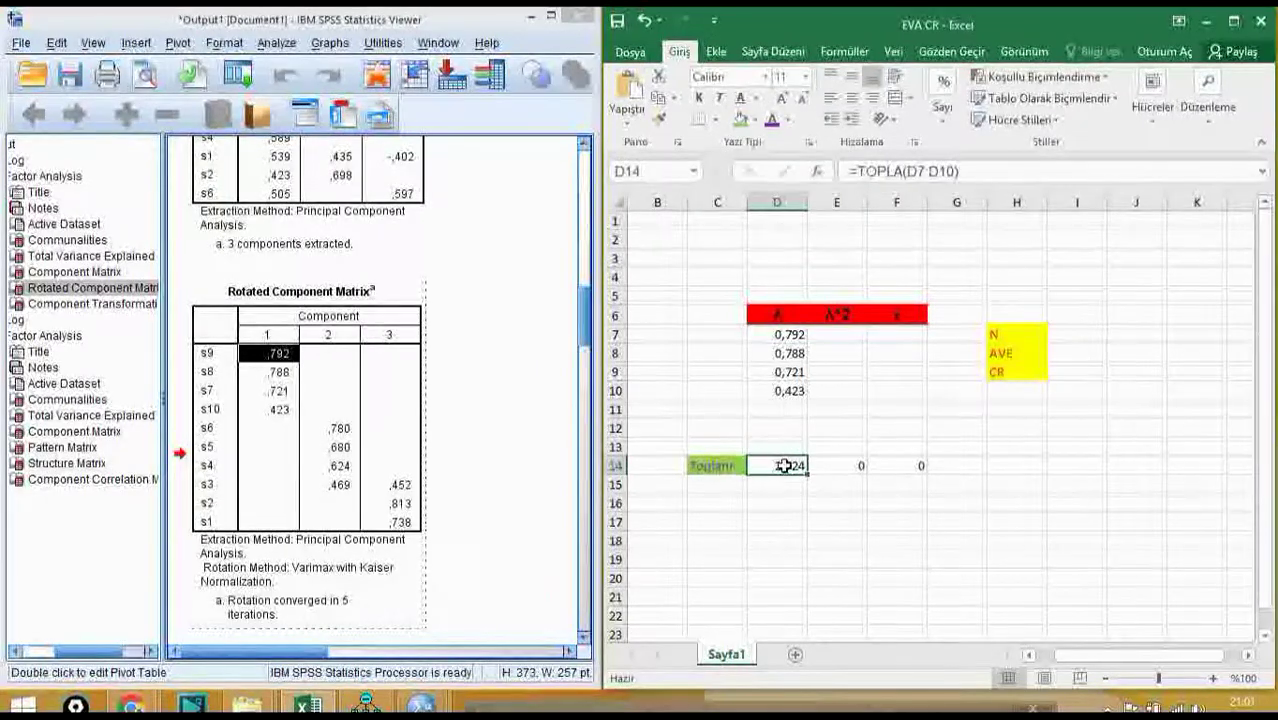
pyautogui.click(784, 336)
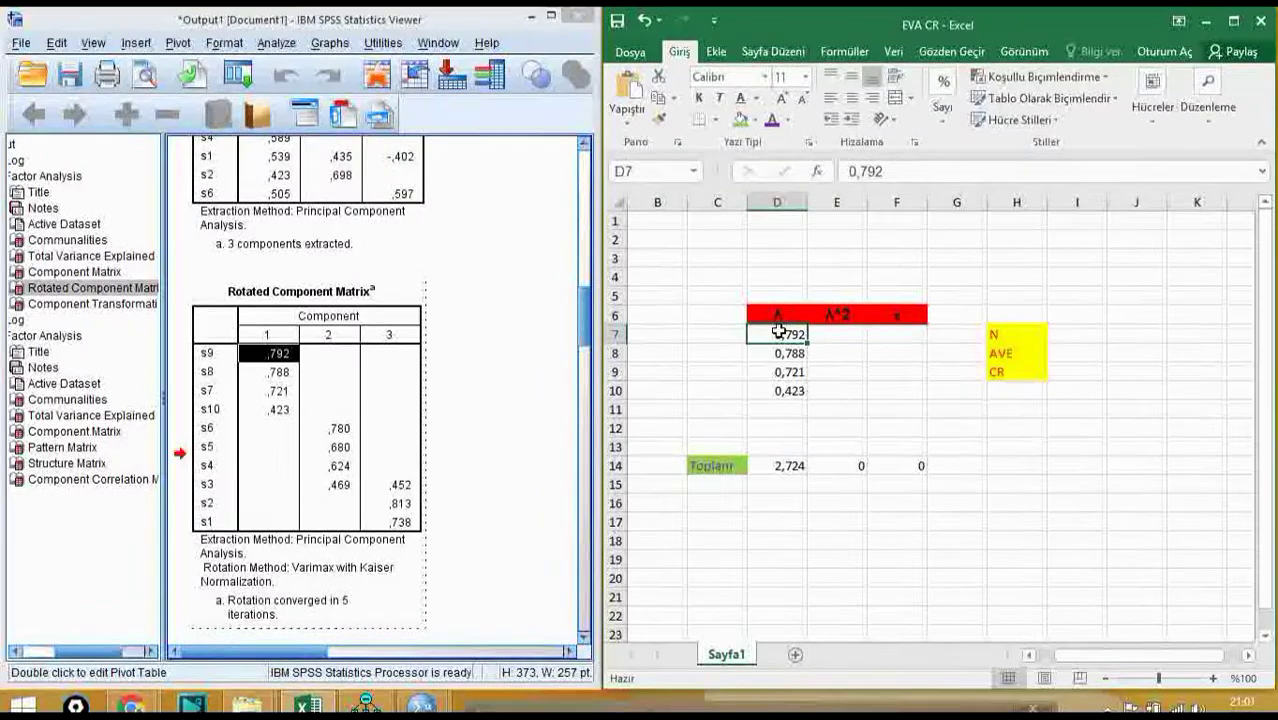
pyautogui.click(819, 334)
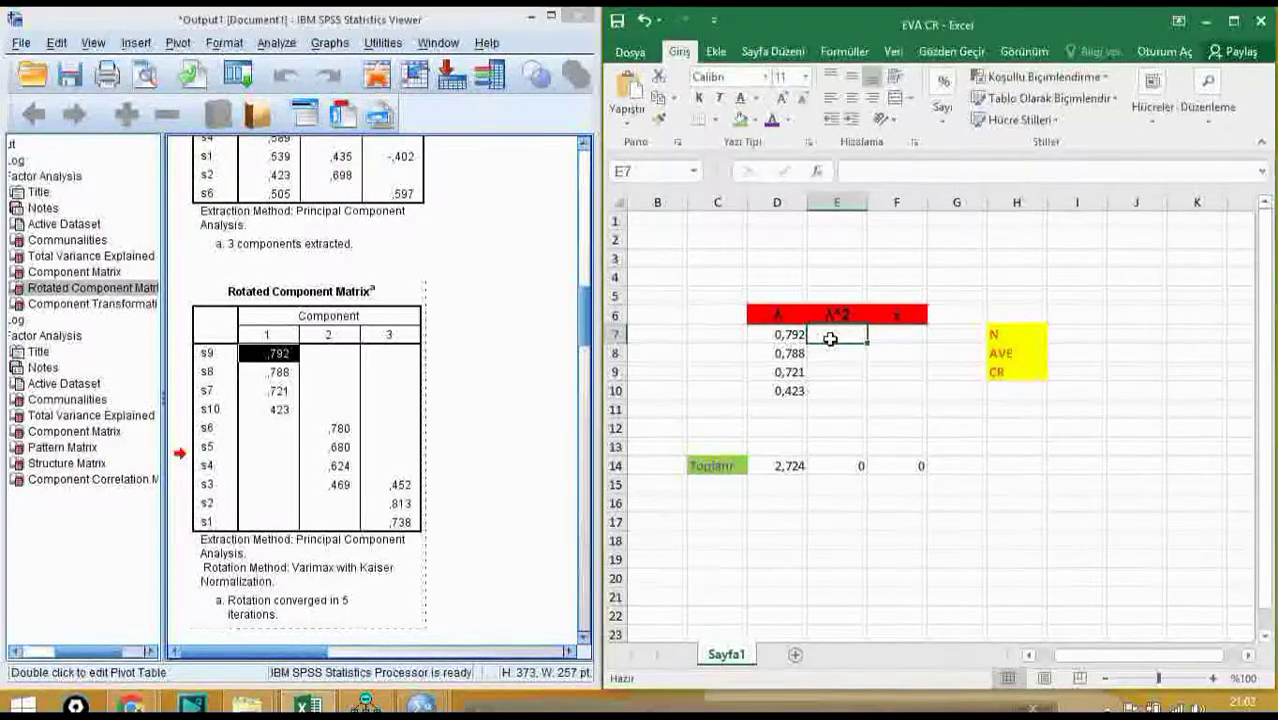
# Step: Square each loading with =D7^2 in E7, filled down to E10, totalling 1,946978
pyautogui.write('=')
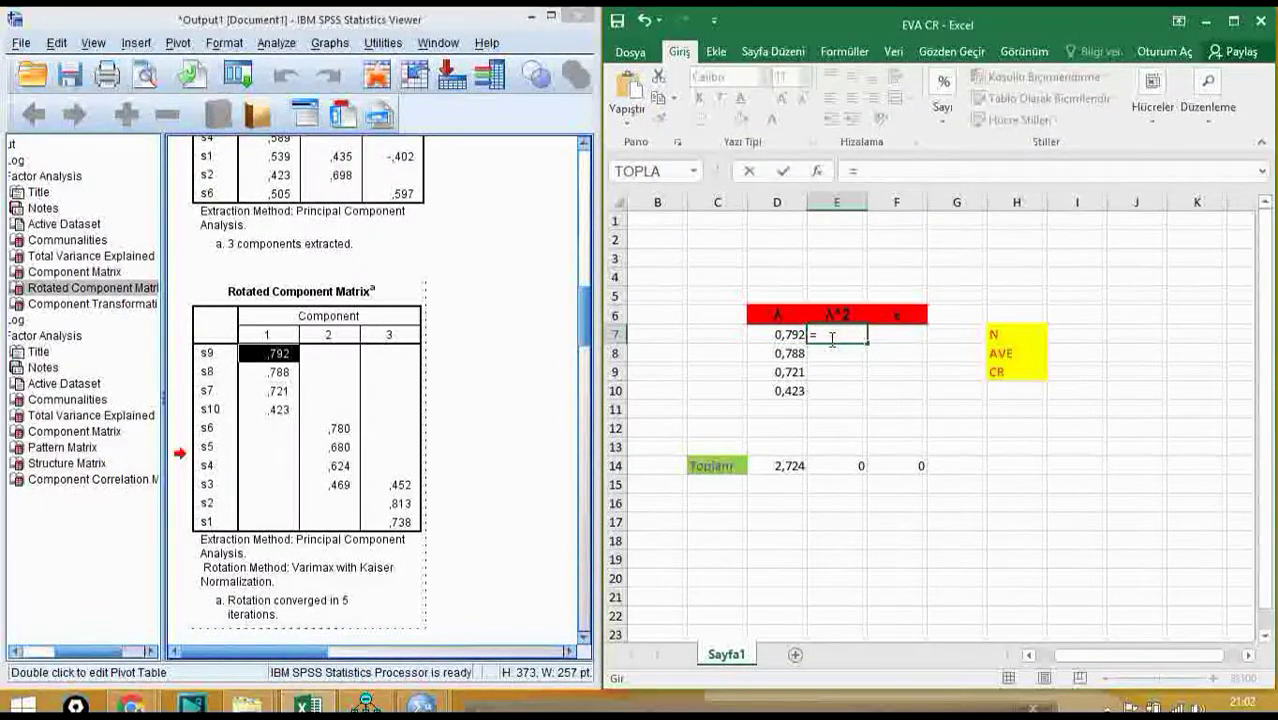
pyautogui.write('E')
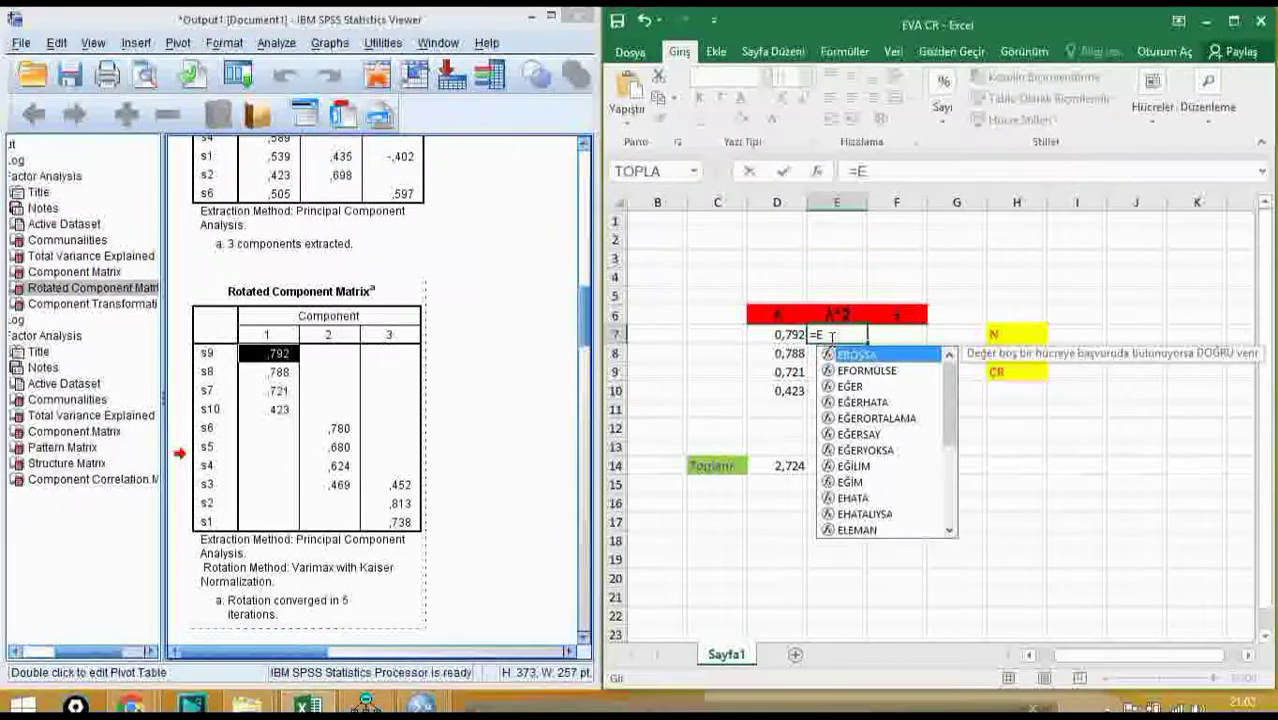
pyautogui.press('Escape')
pyautogui.write('D')
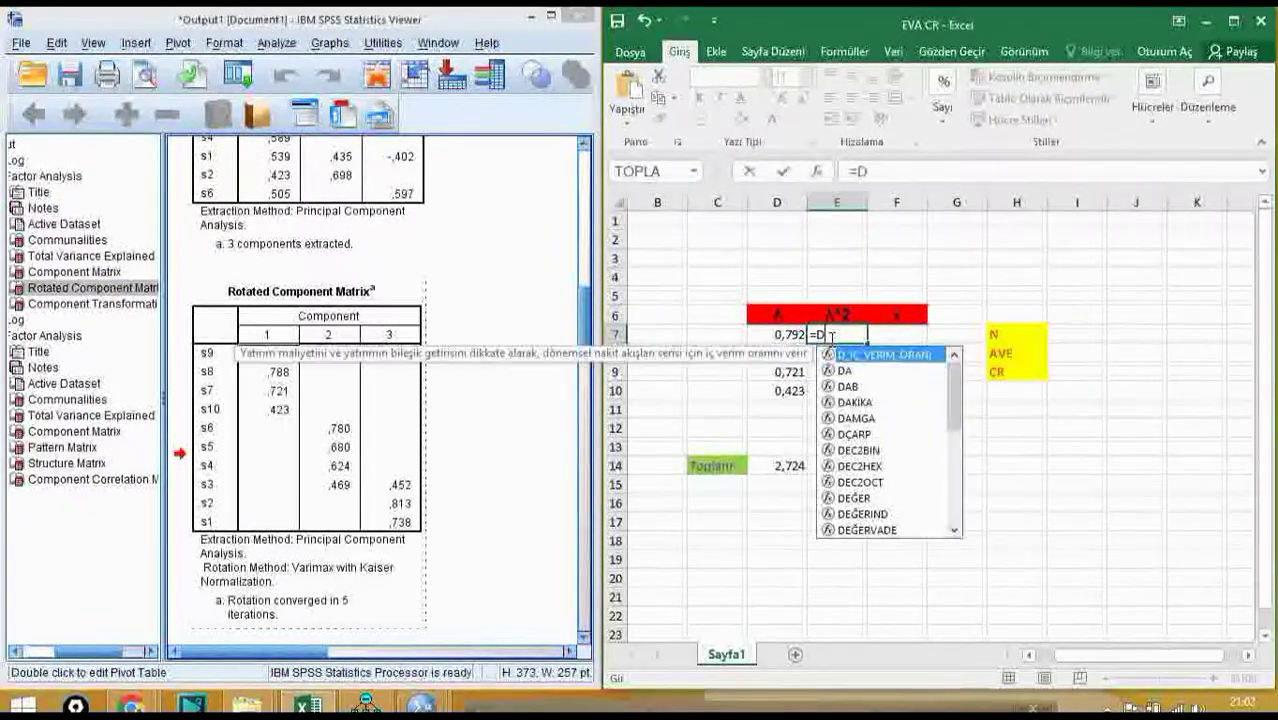
pyautogui.write('7')
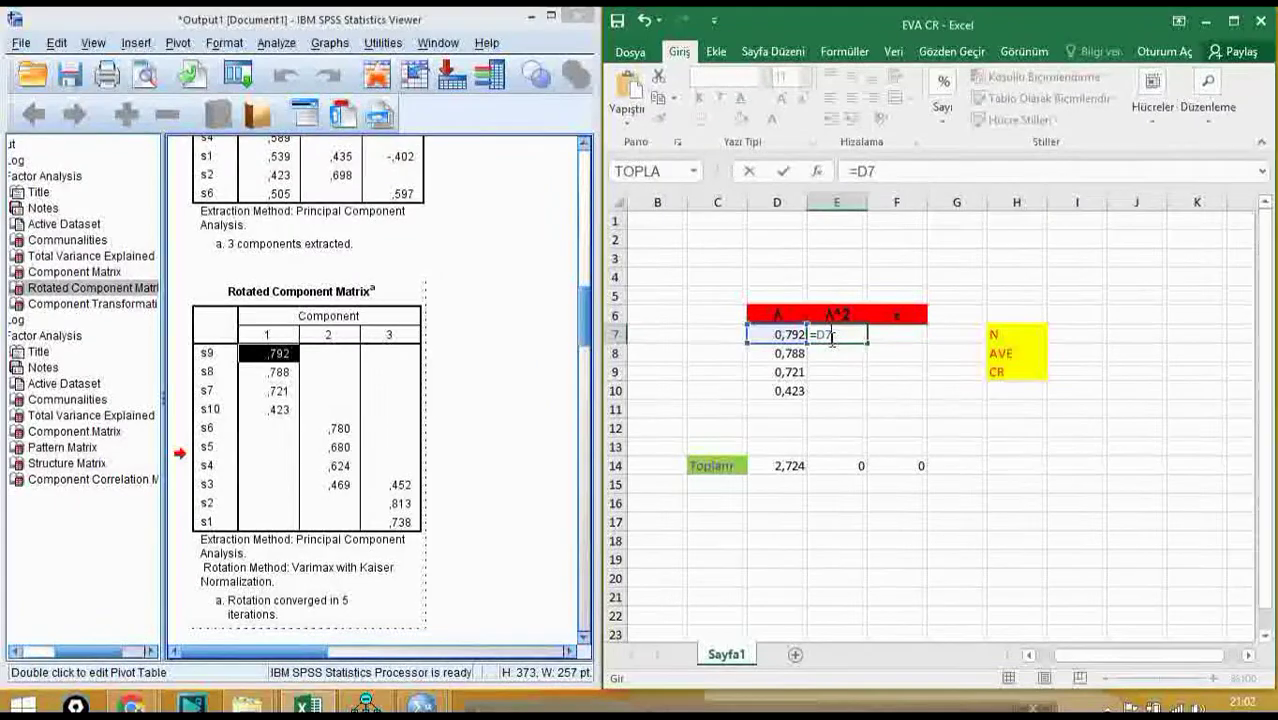
pyautogui.write('^2')
pyautogui.press('Return')
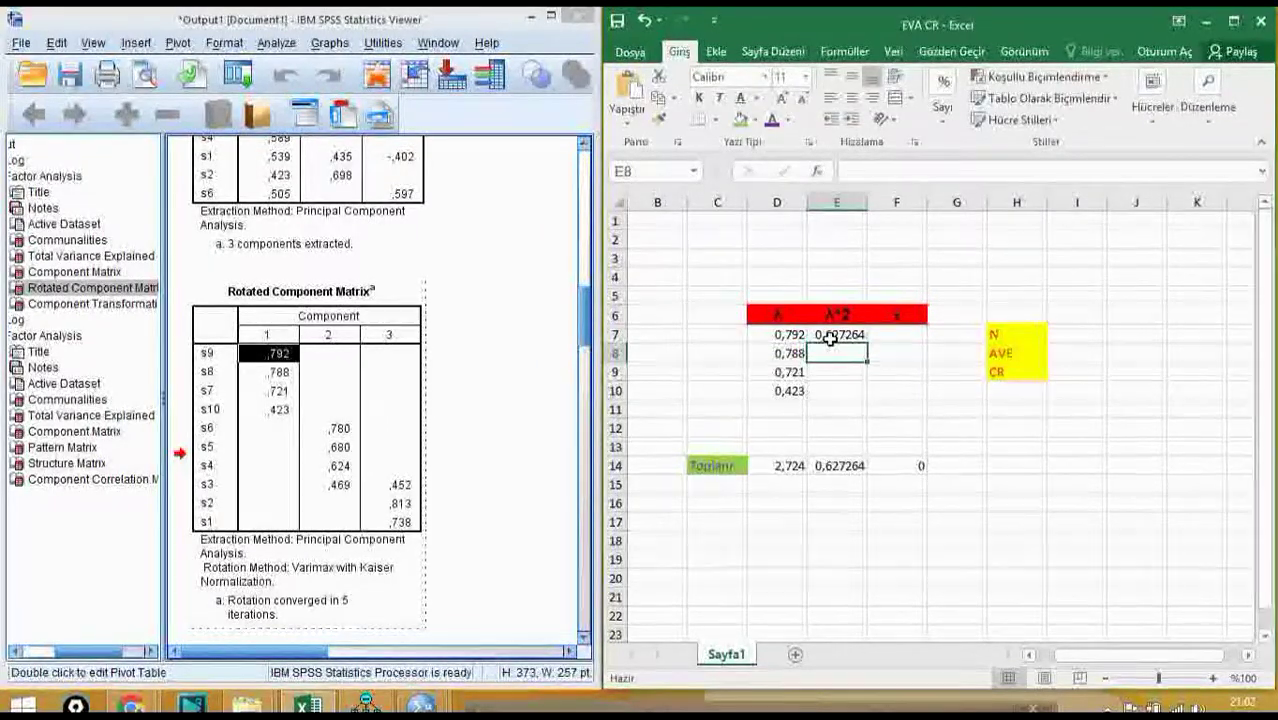
pyautogui.click(832, 340)
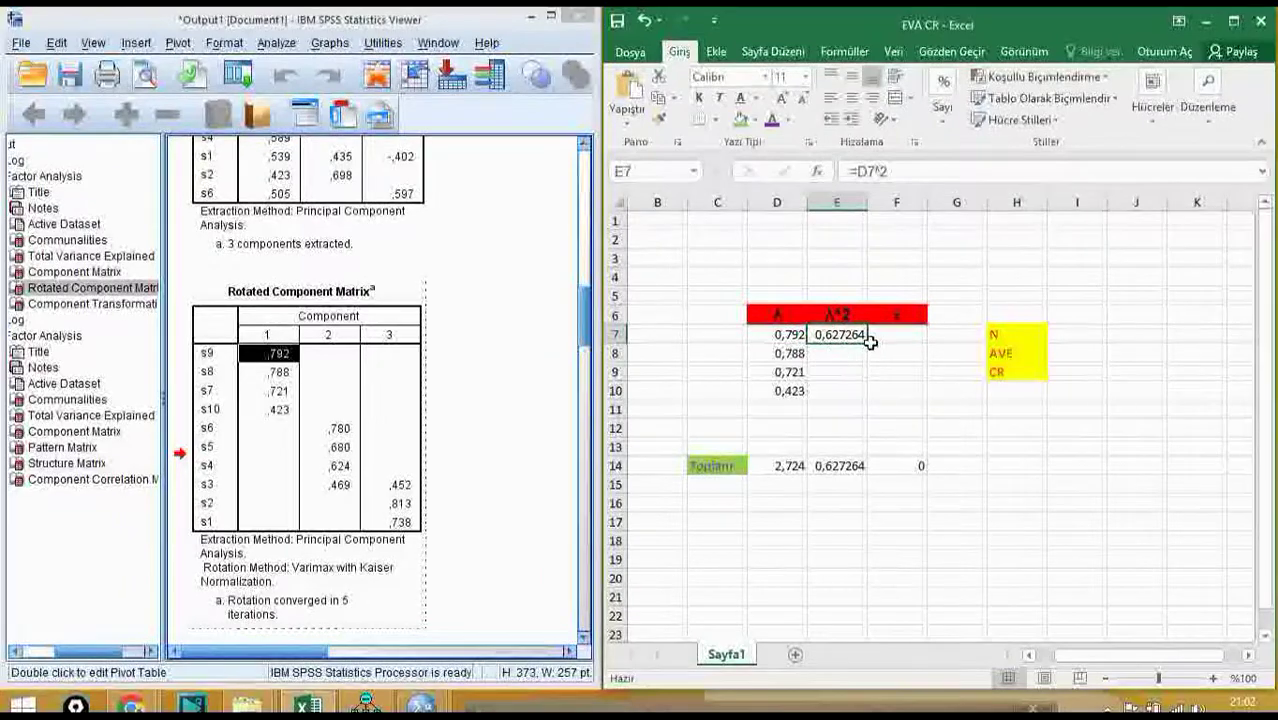
pyautogui.moveTo(868, 345); pyautogui.dragTo(837, 420)
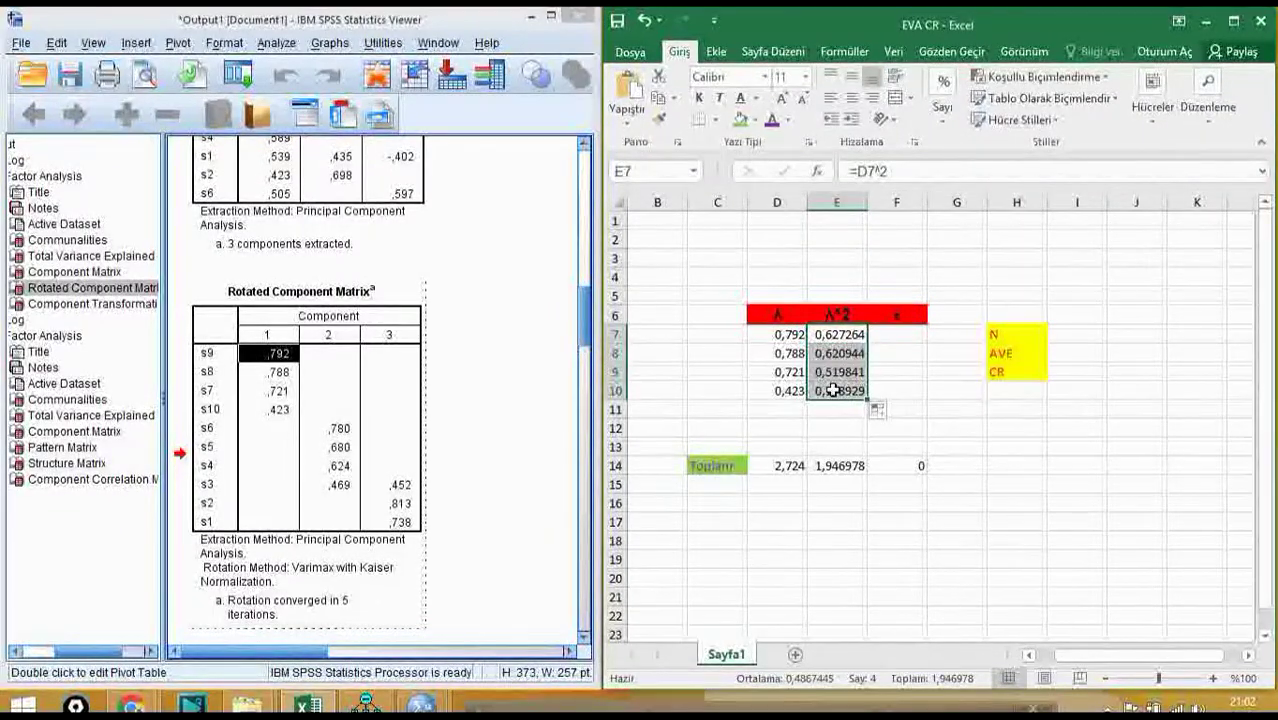
pyautogui.click(833, 390)
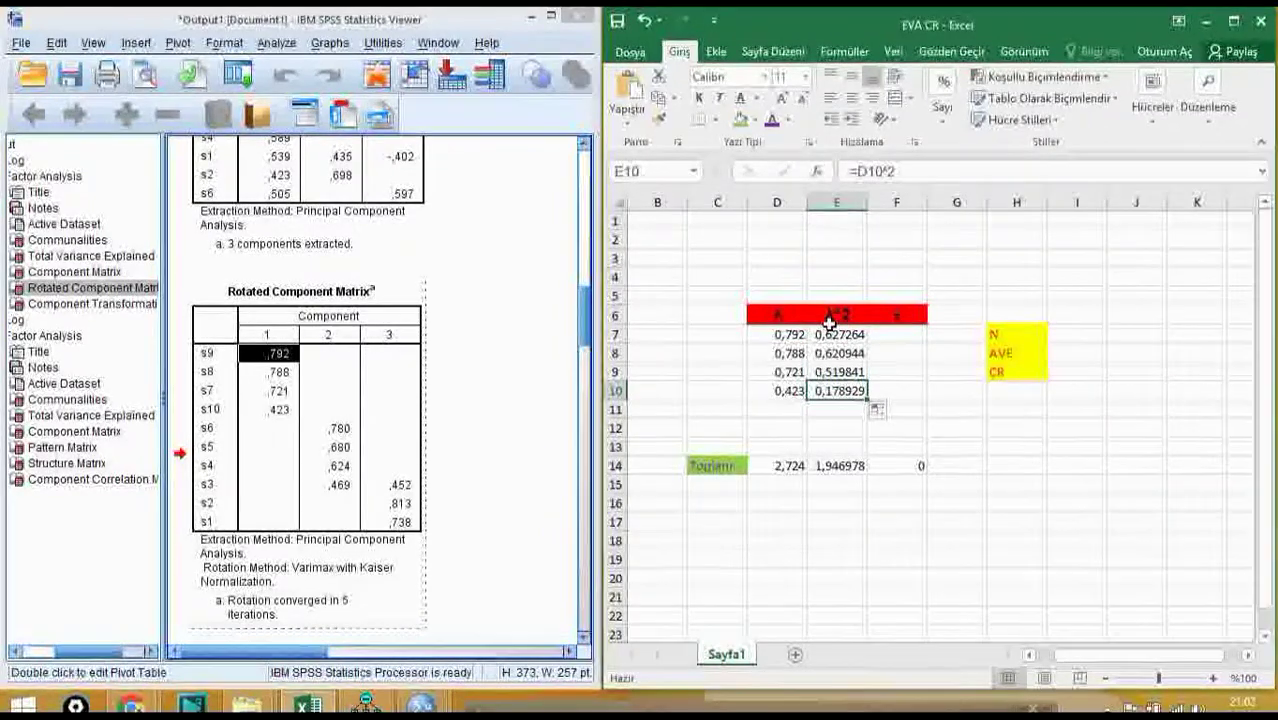
pyautogui.click(884, 346)
pyautogui.click(875, 334)
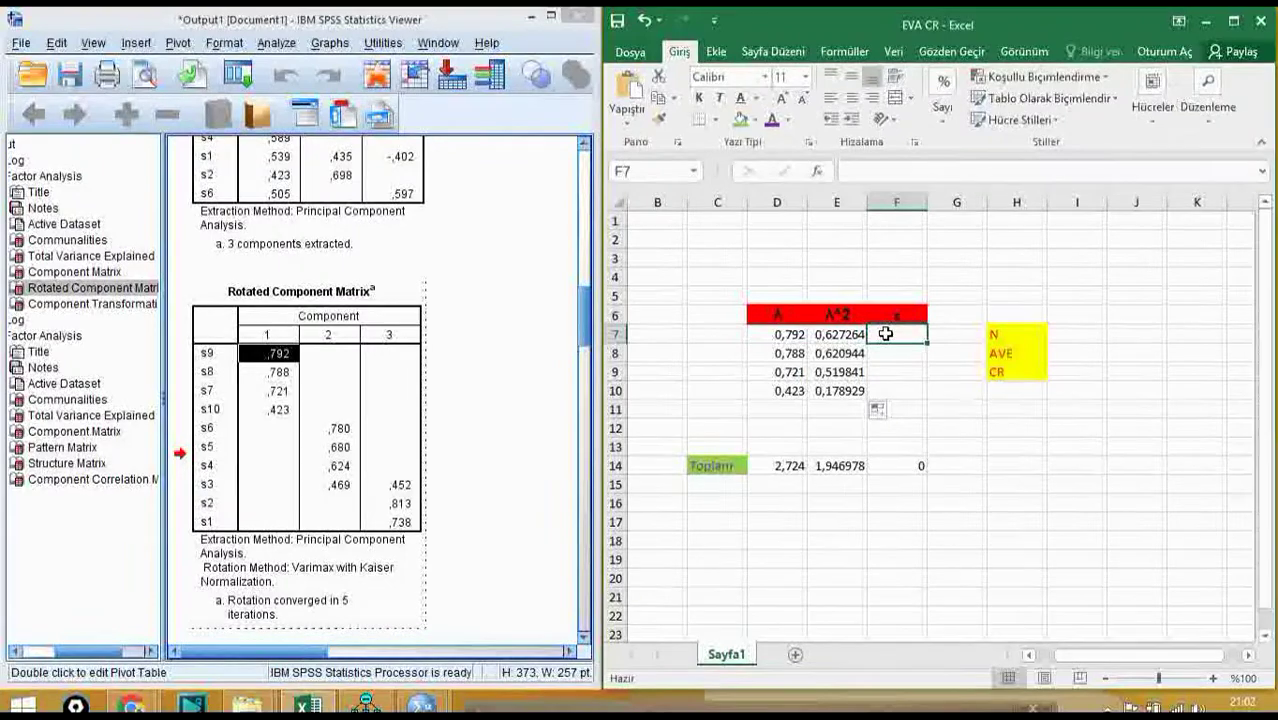
# Step: Put =1-E7 in F7 and fill it down to F10, from 0,372736 to 0,821071
pyautogui.write('=')
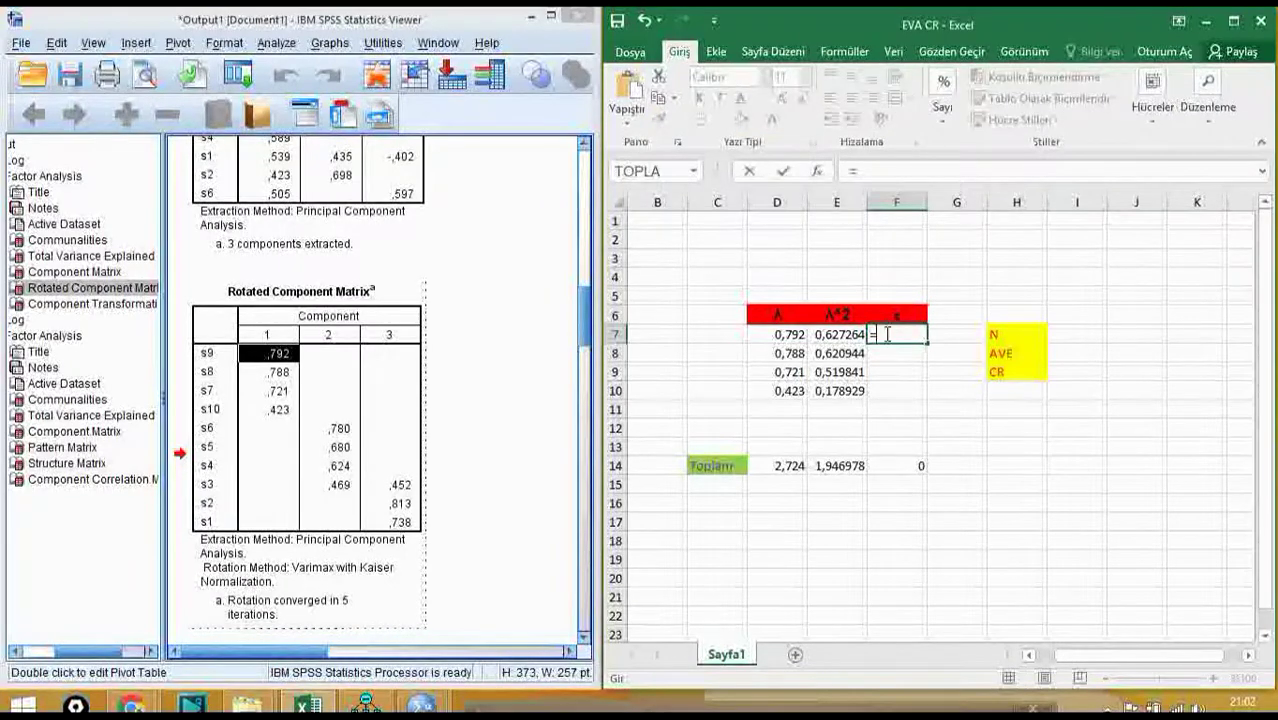
pyautogui.write('1')
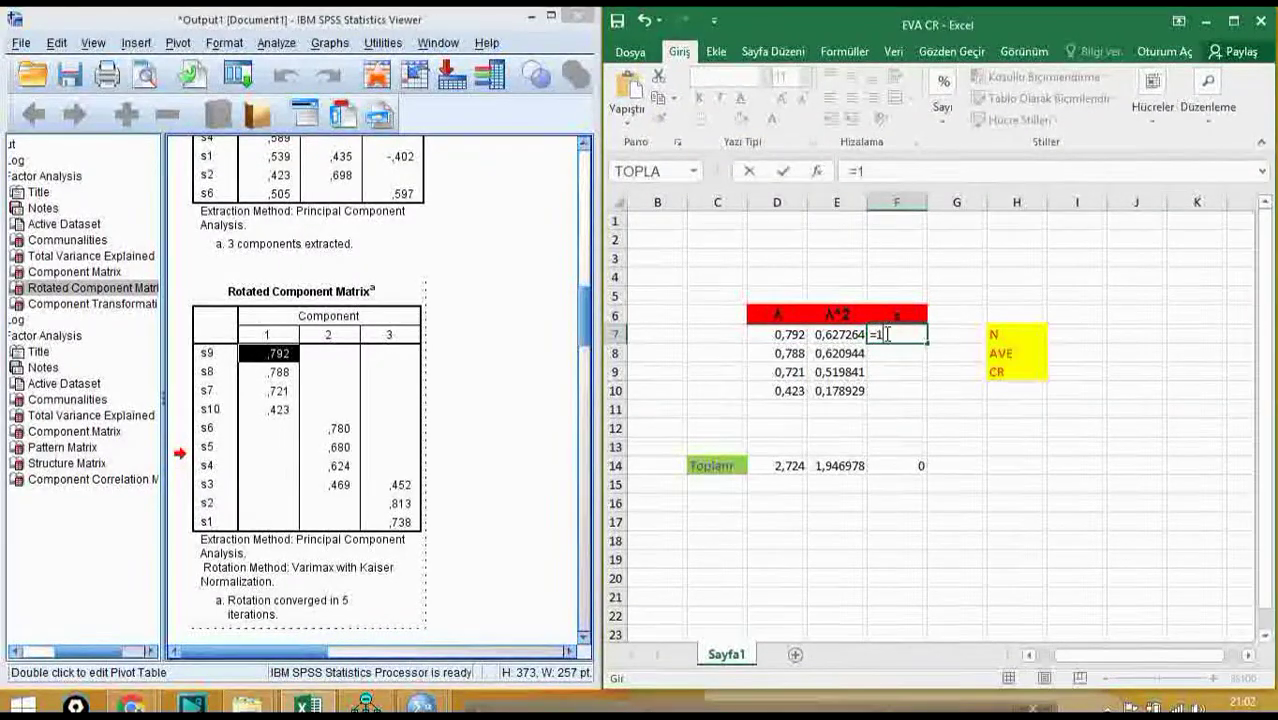
pyautogui.write('-')
pyautogui.write('E')
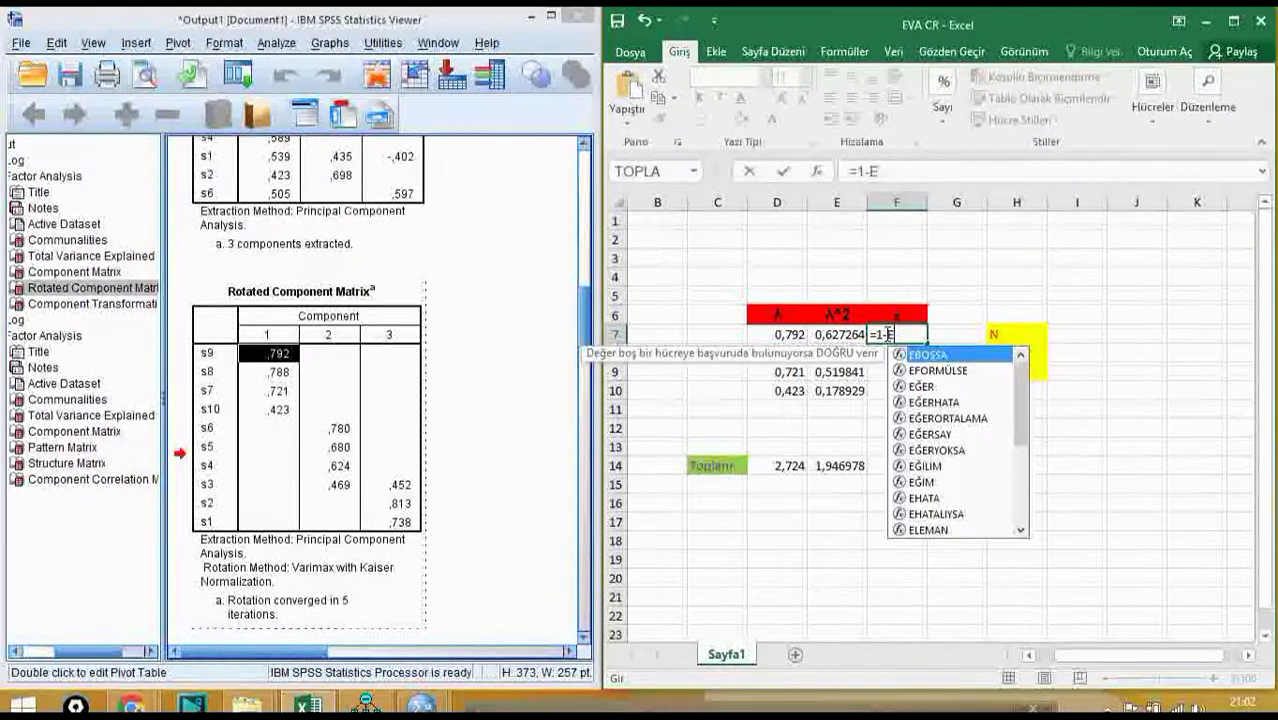
pyautogui.write('7')
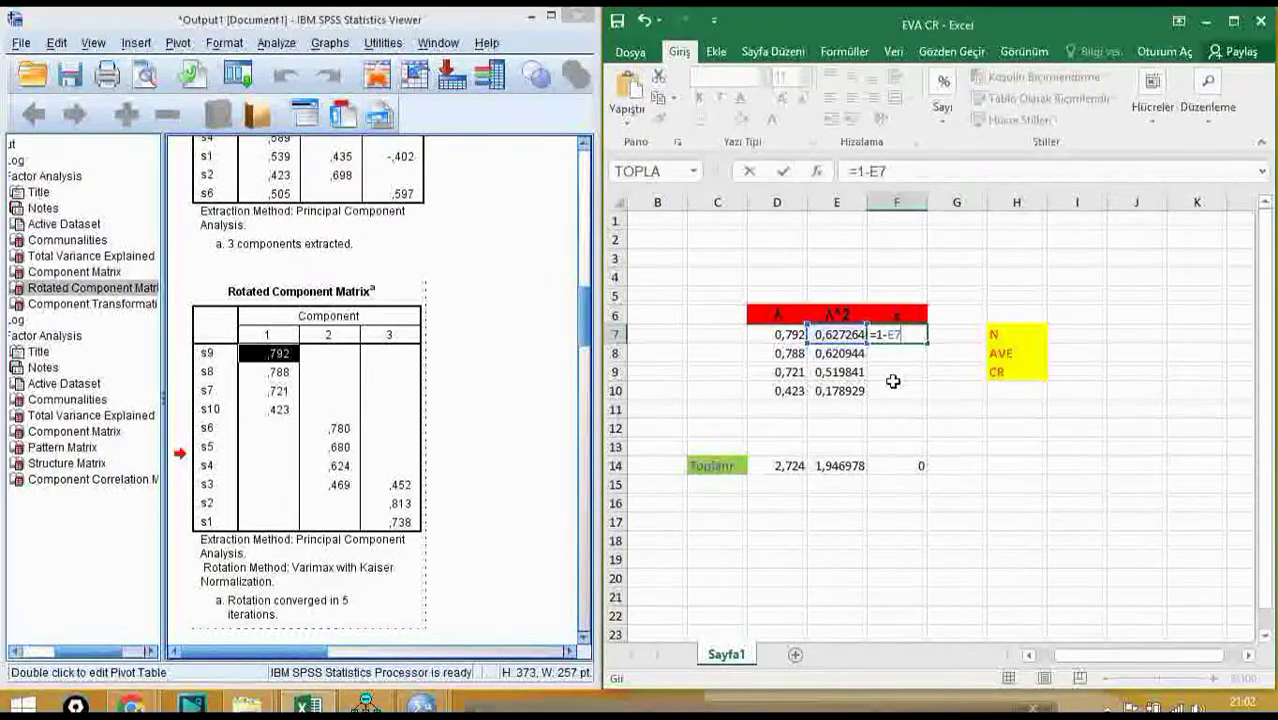
pyautogui.press('Return')
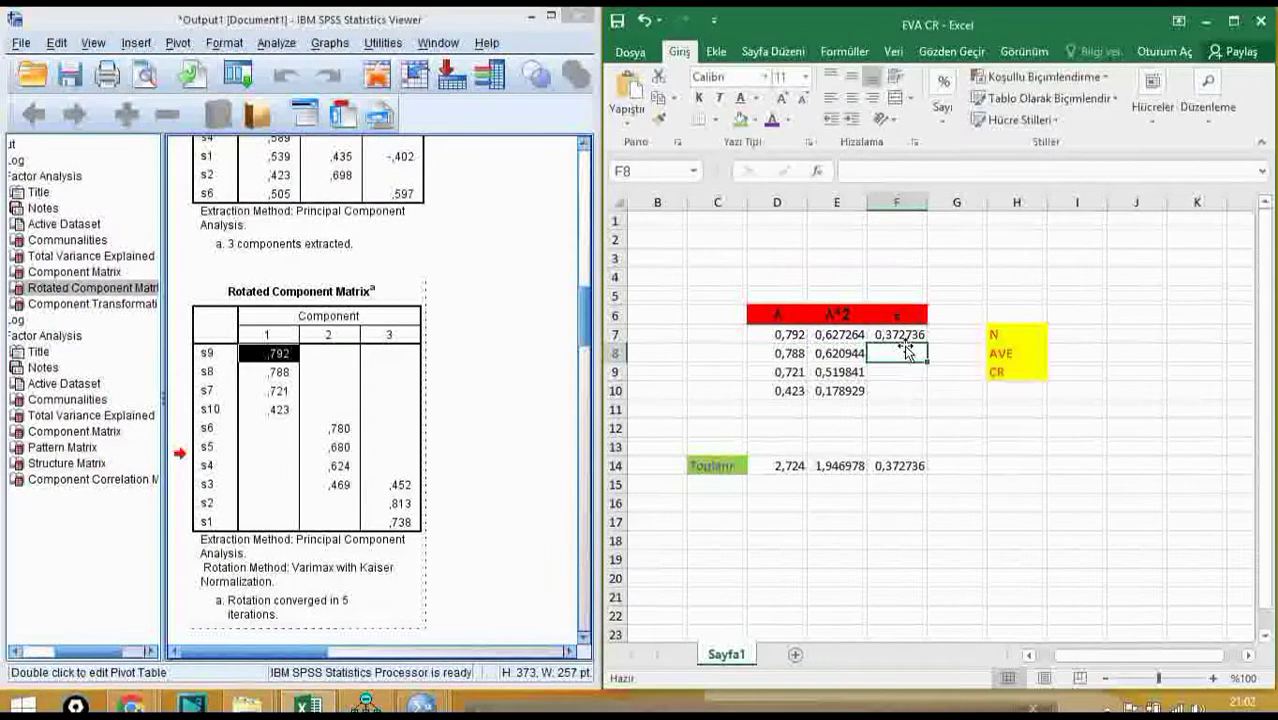
pyautogui.click(903, 337)
pyautogui.moveTo(927, 344); pyautogui.dragTo(908, 400)
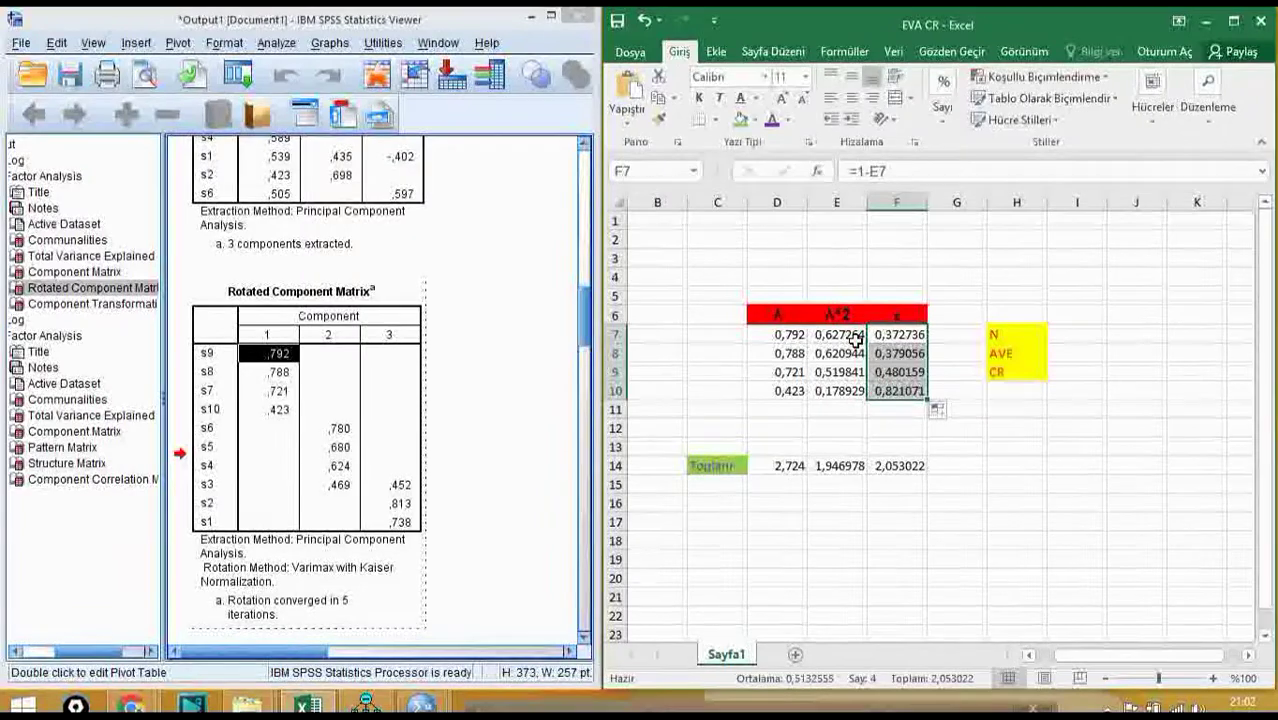
# Step: Cancel the unfinished E14 sum and clear the F14 error total
pyautogui.click(831, 466)
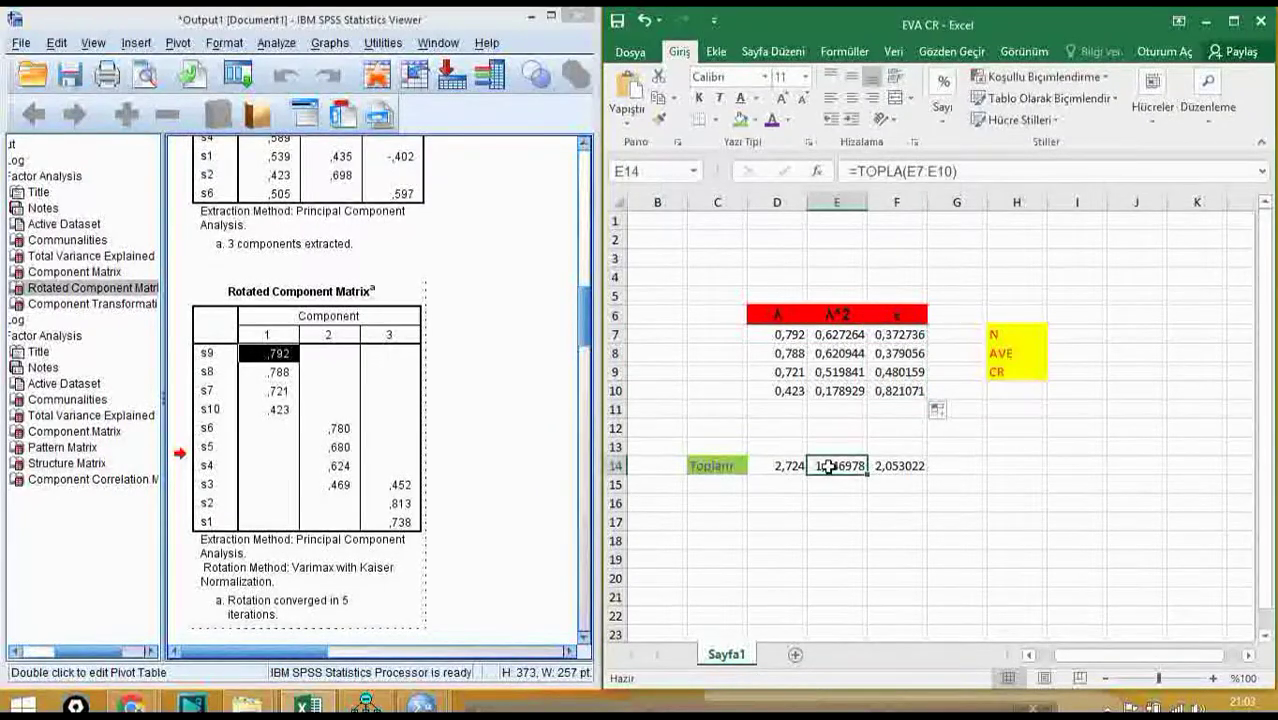
pyautogui.doubleClick(831, 466)
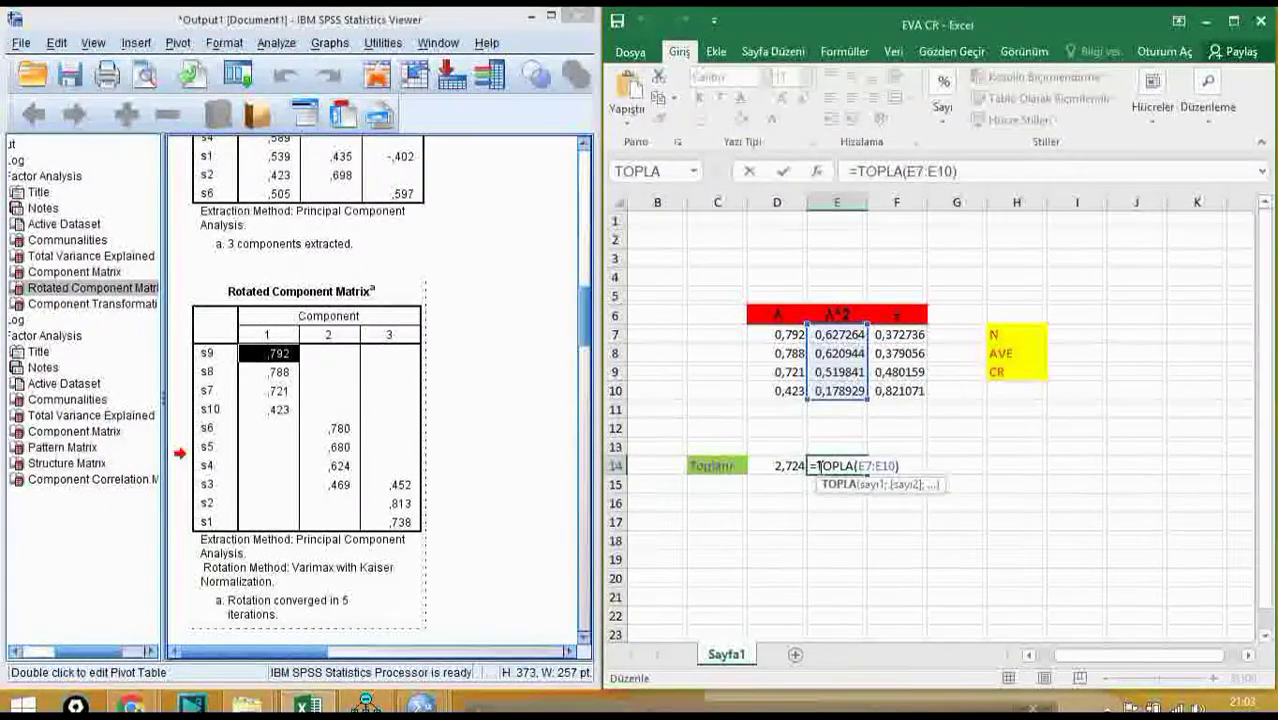
pyautogui.press('Escape')
pyautogui.click(795, 465)
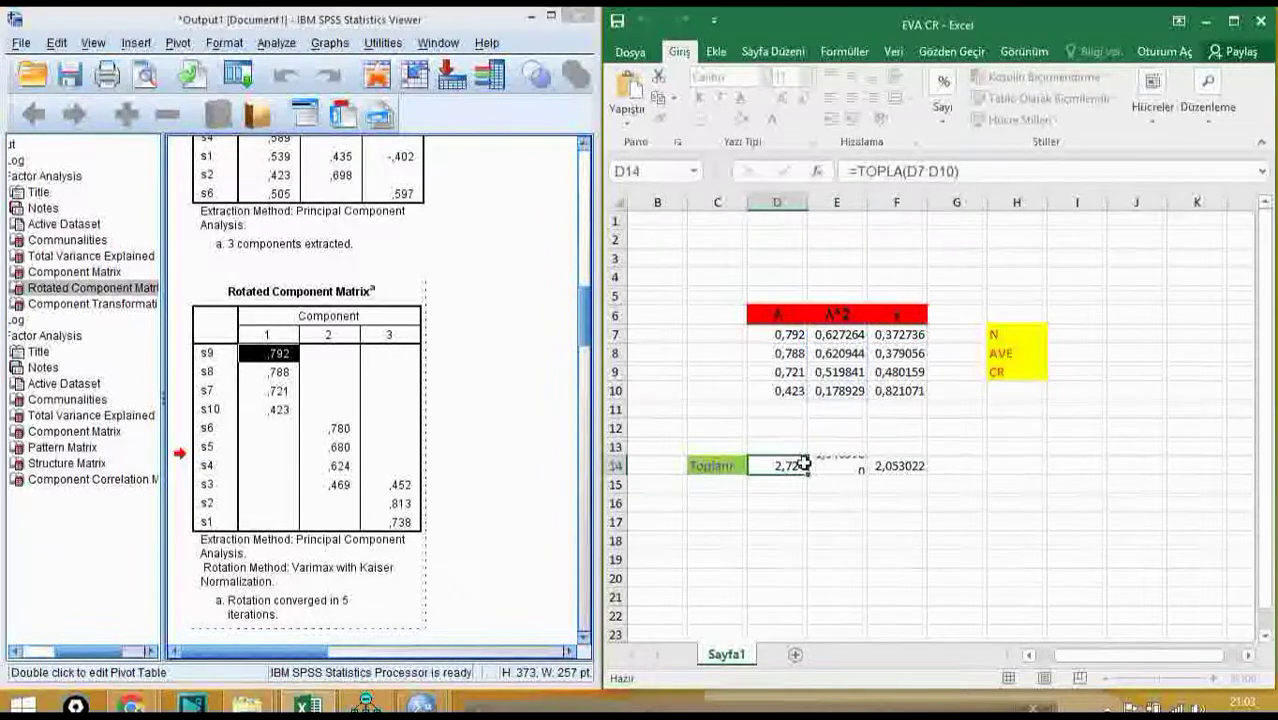
pyautogui.click(827, 462)
pyautogui.click(891, 466)
pyautogui.press('Delete')
# Step: Copy the D14 sum across to E14 and F14, giving totals 1,946978 and 2,053022
pyautogui.click(791, 466)
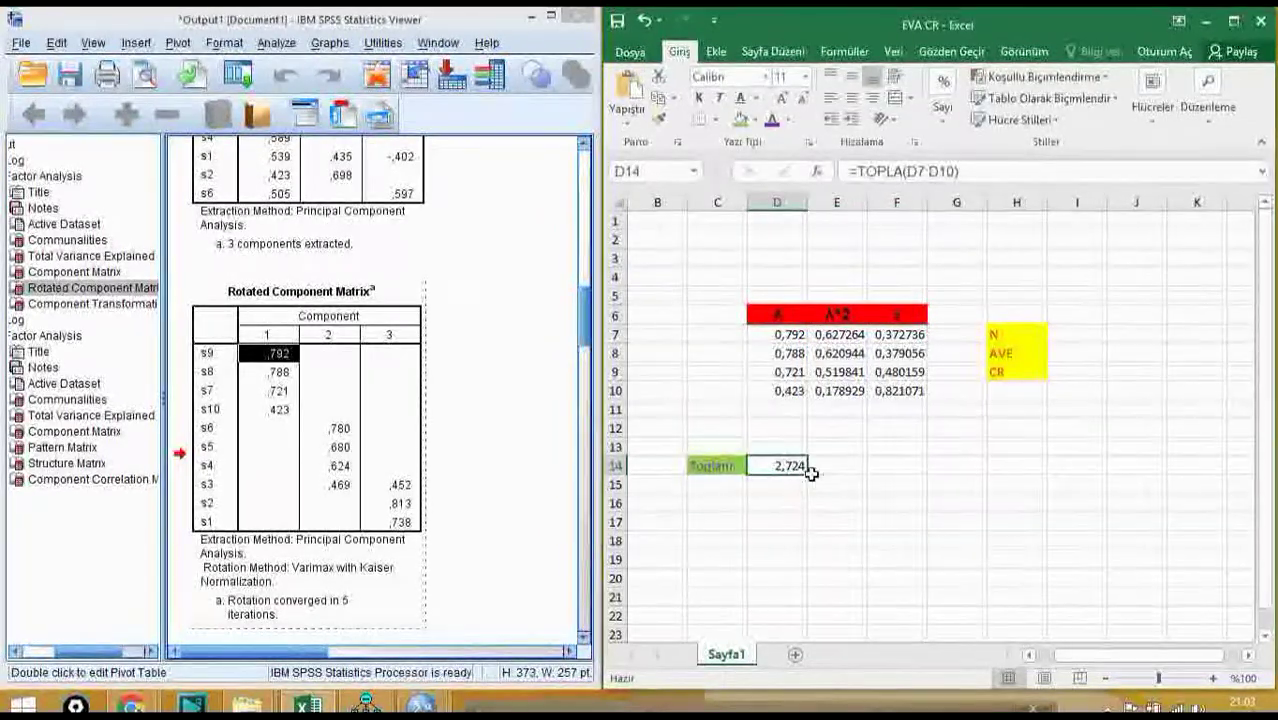
pyautogui.moveTo(806, 472); pyautogui.dragTo(806, 472)
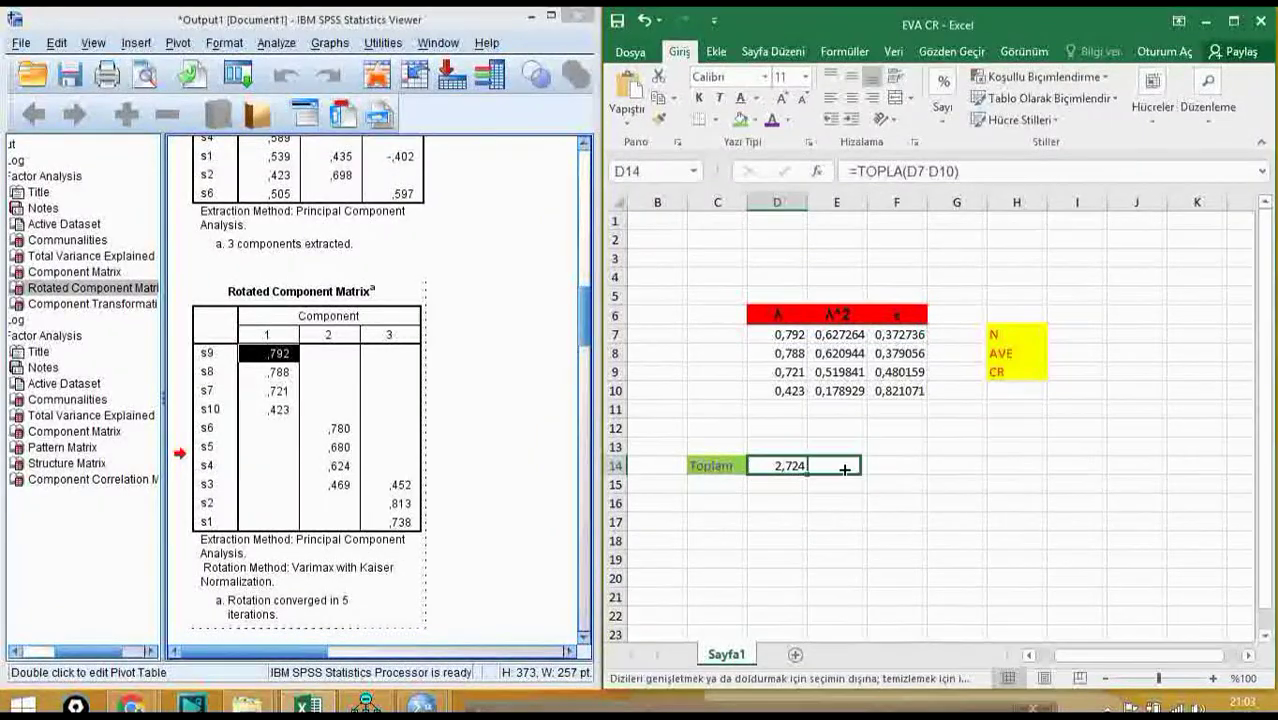
pyautogui.moveTo(806, 472); pyautogui.dragTo(916, 470)
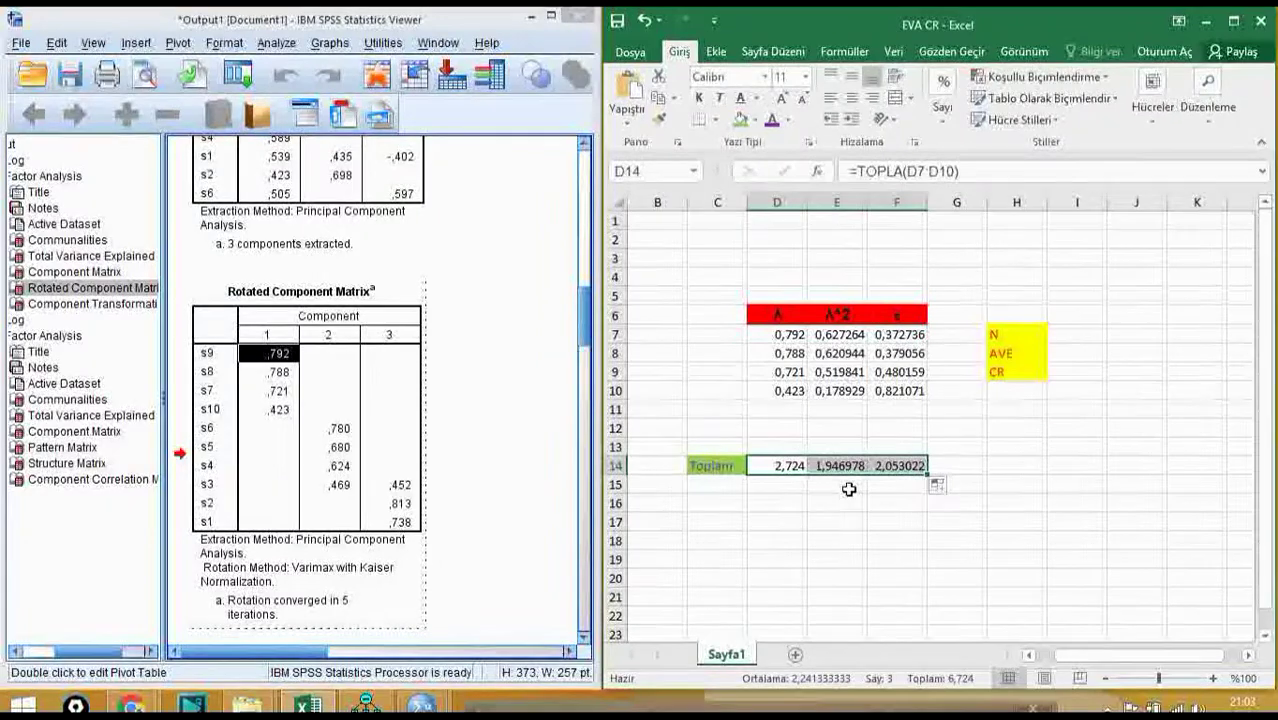
pyautogui.click(812, 489)
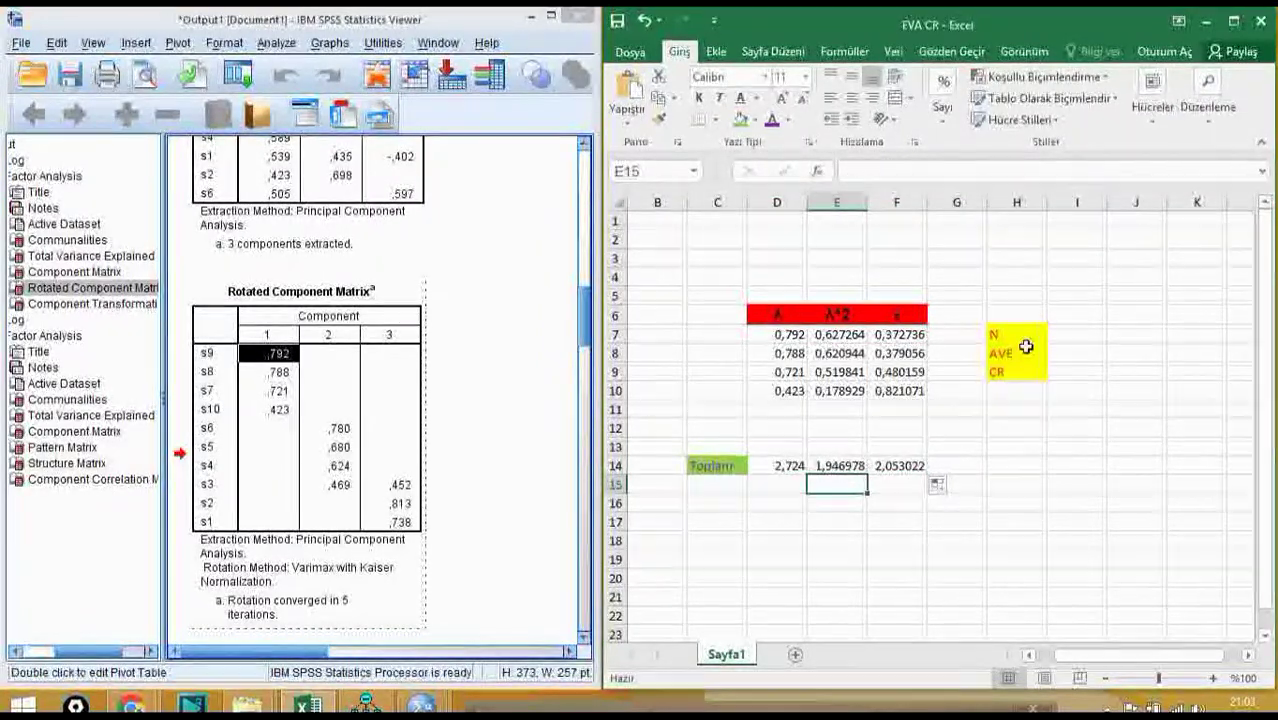
pyautogui.click(1064, 336)
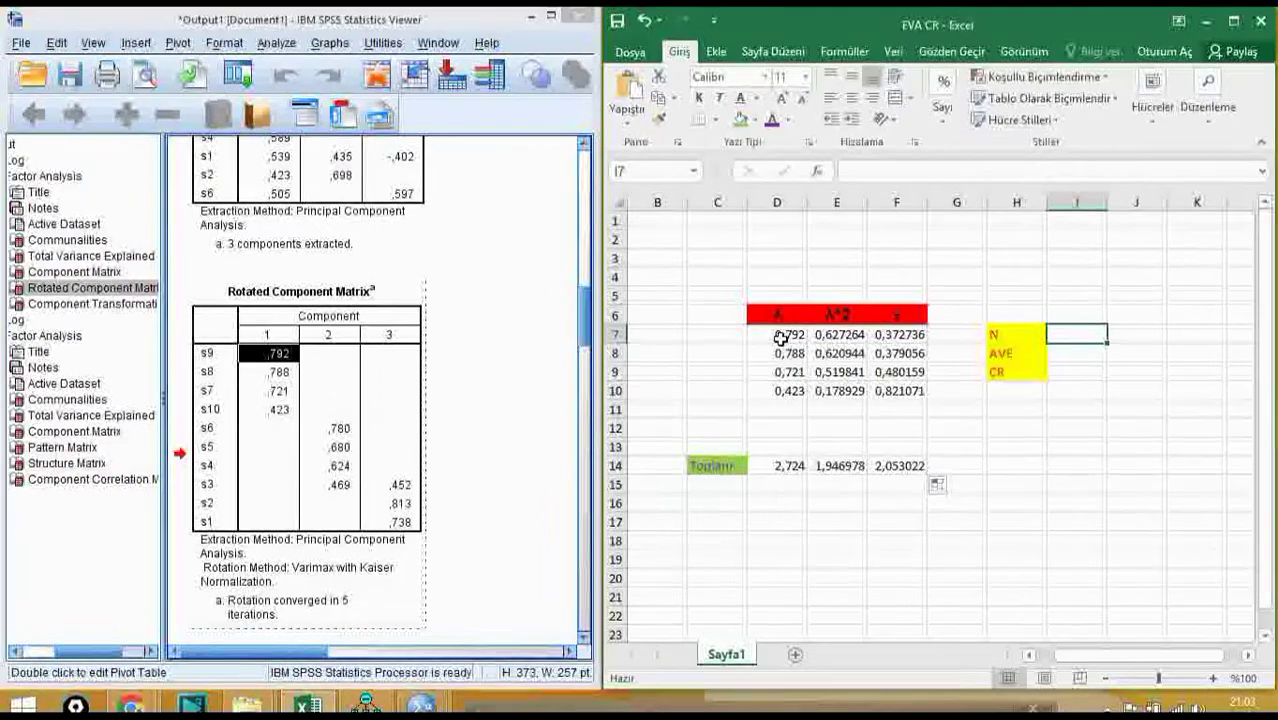
# Step: Count the four λ values and enter 4 as N in I7
pyautogui.moveTo(766, 333); pyautogui.dragTo(775, 389)
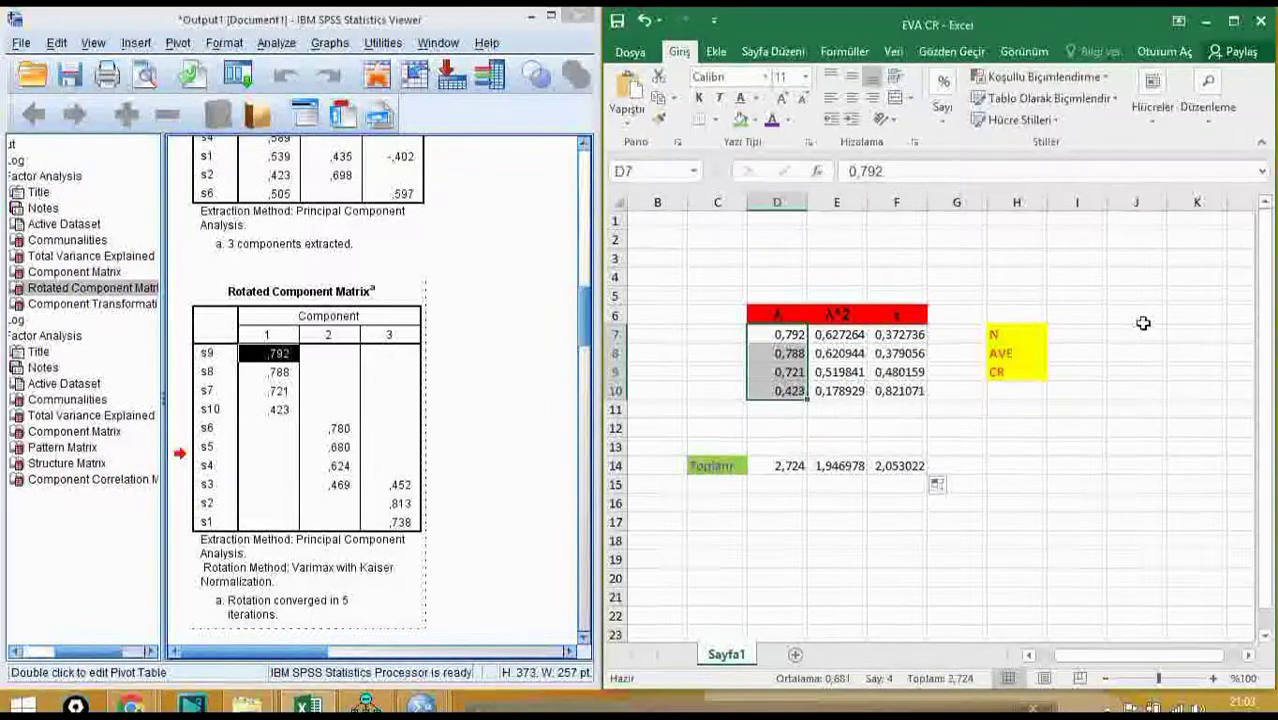
pyautogui.click(1068, 335)
pyautogui.write('4')
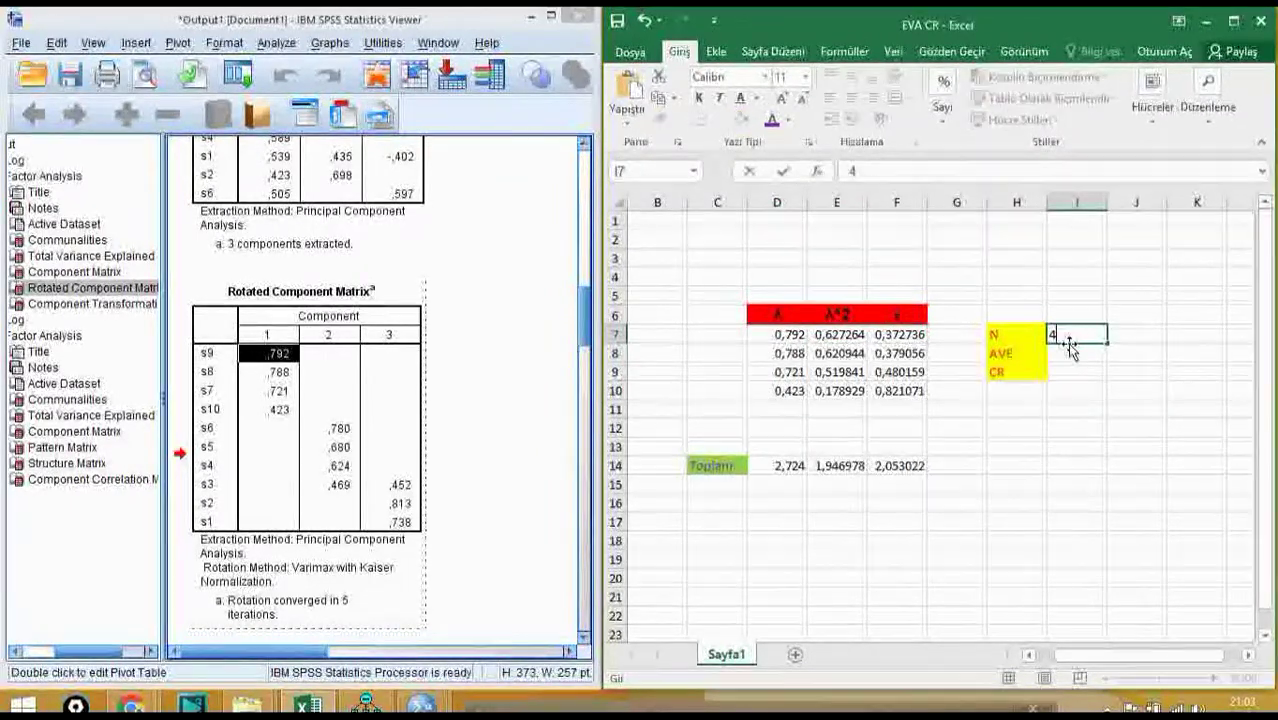
pyautogui.click(1060, 350)
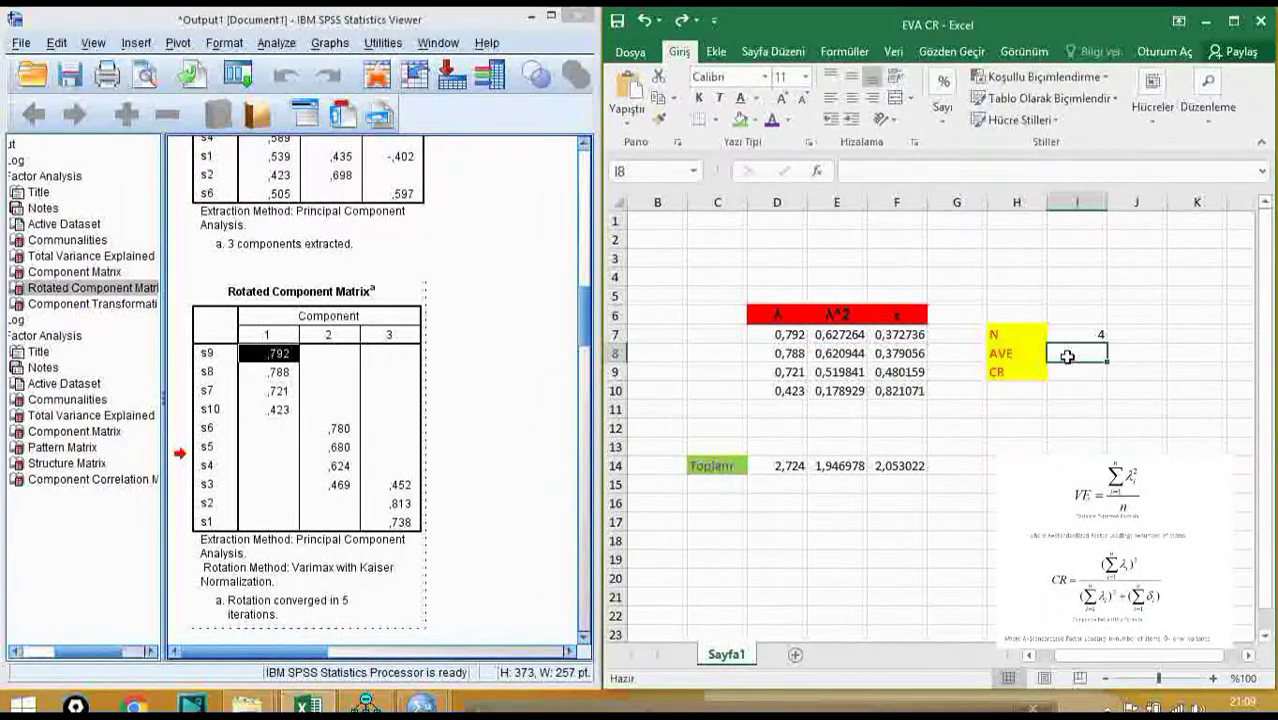
# Step: Enter =E14/I7 in I8 so AVE shows 0,486745
pyautogui.write('=')
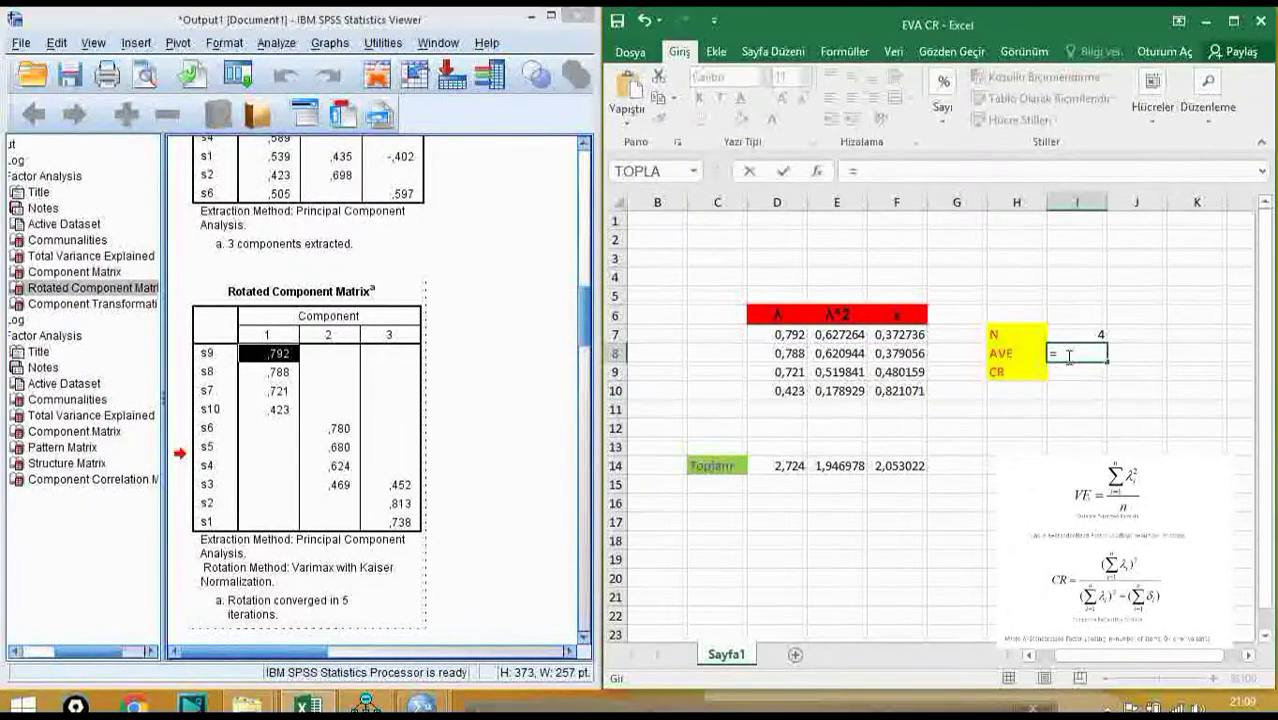
pyautogui.write('e')
pyautogui.press('BackSpace')
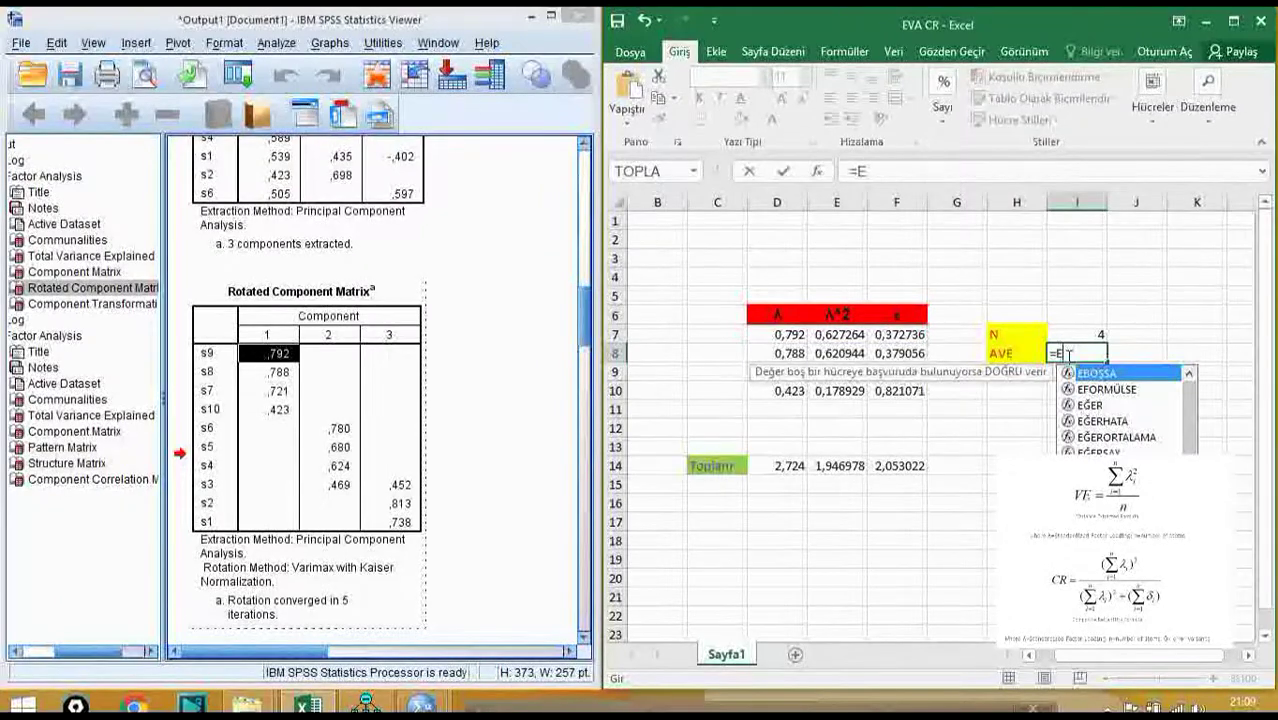
pyautogui.write('14')
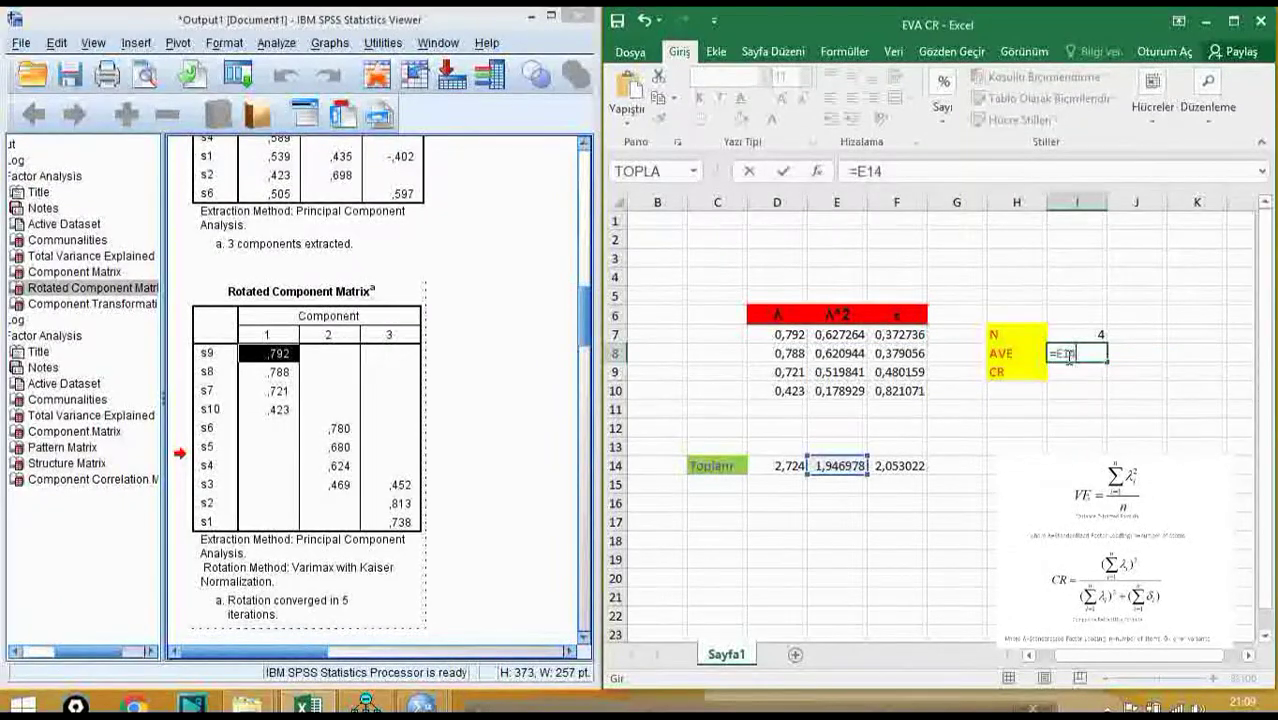
pyautogui.write('/I')
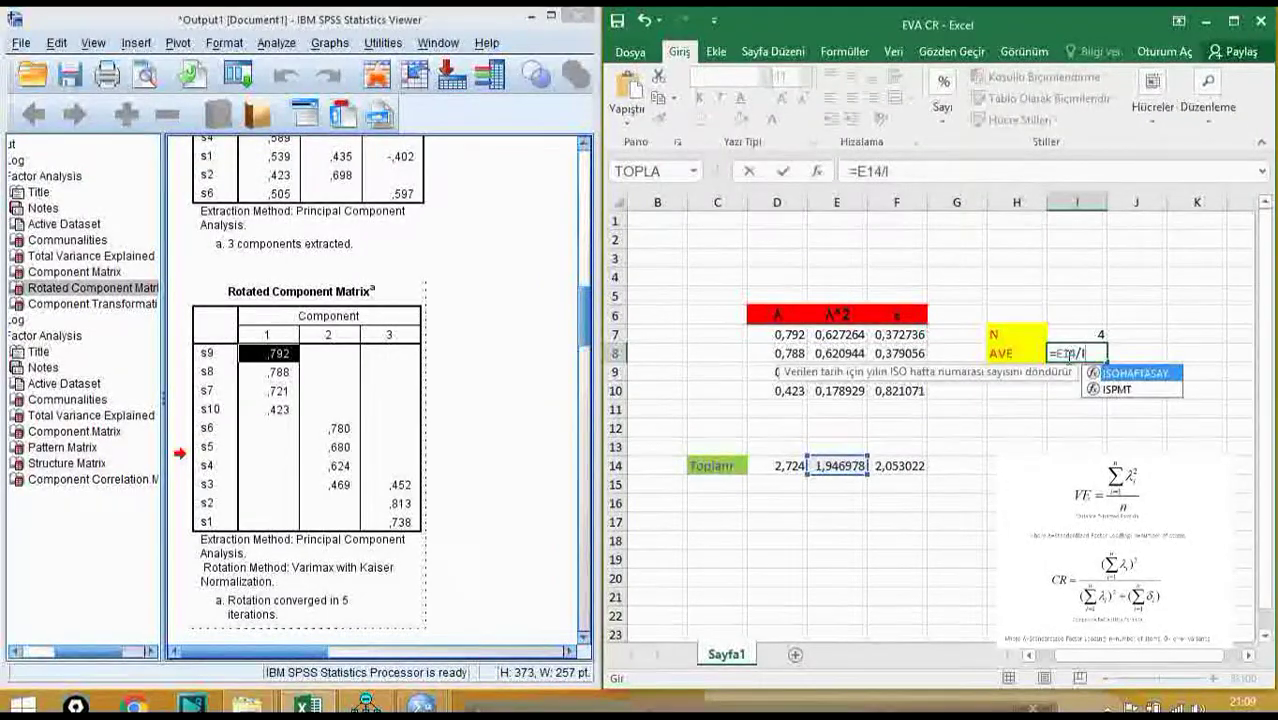
pyautogui.write('7')
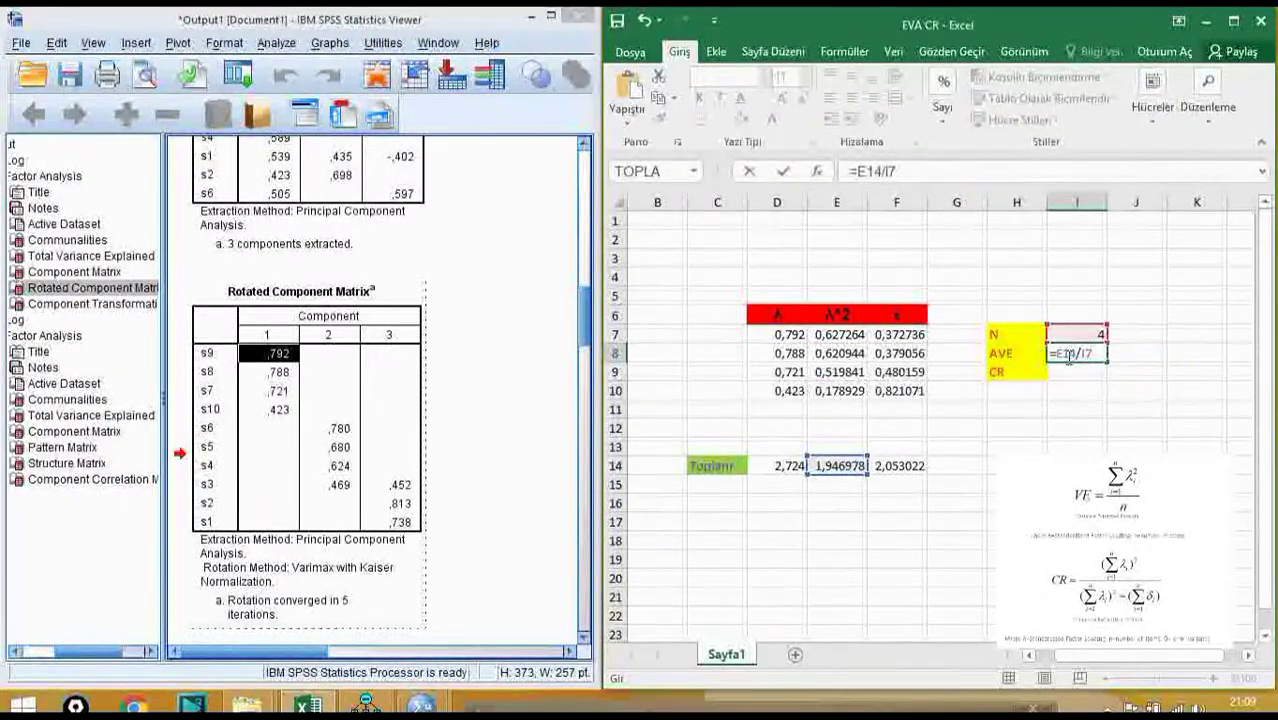
pyautogui.press('Return')
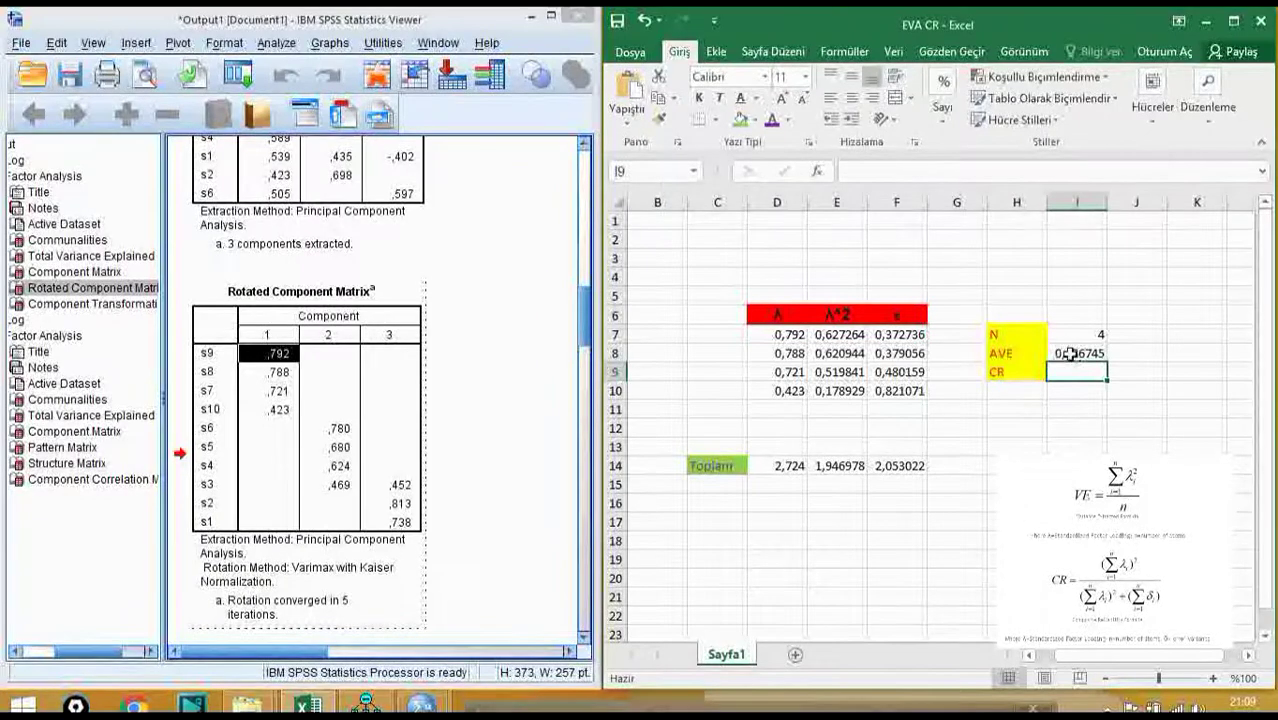
pyautogui.click(1073, 354)
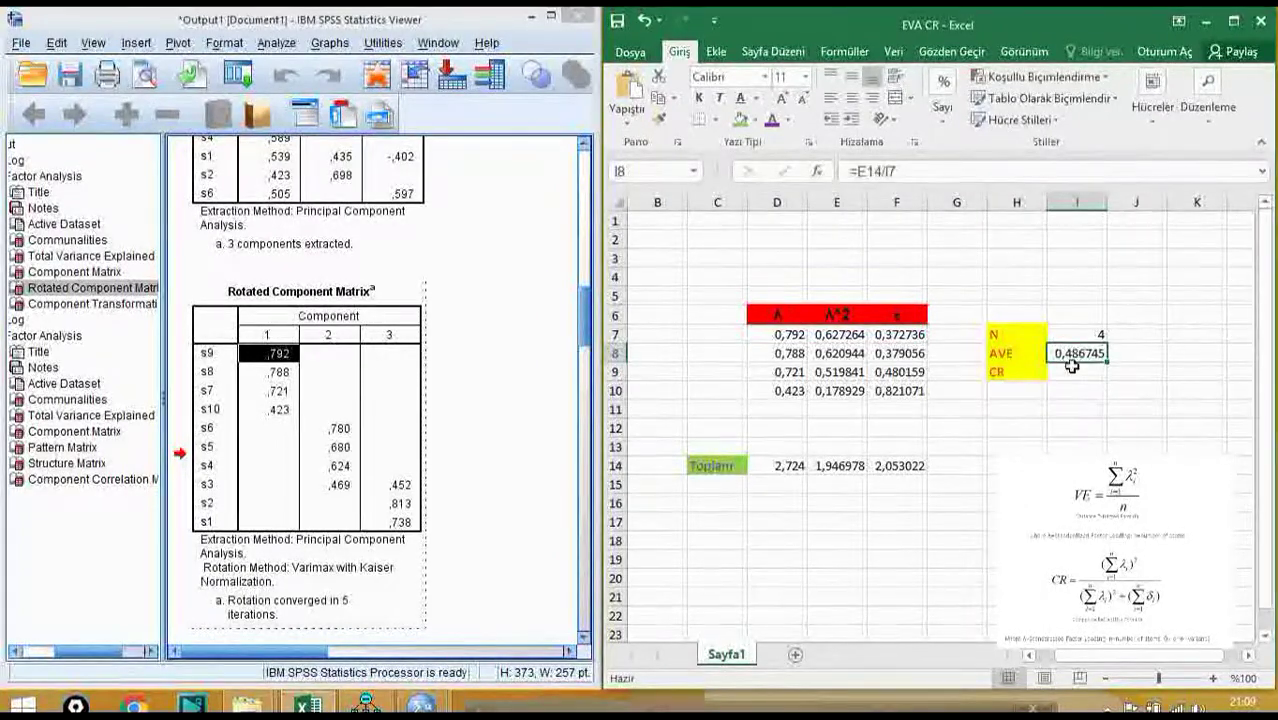
pyautogui.click(1071, 368)
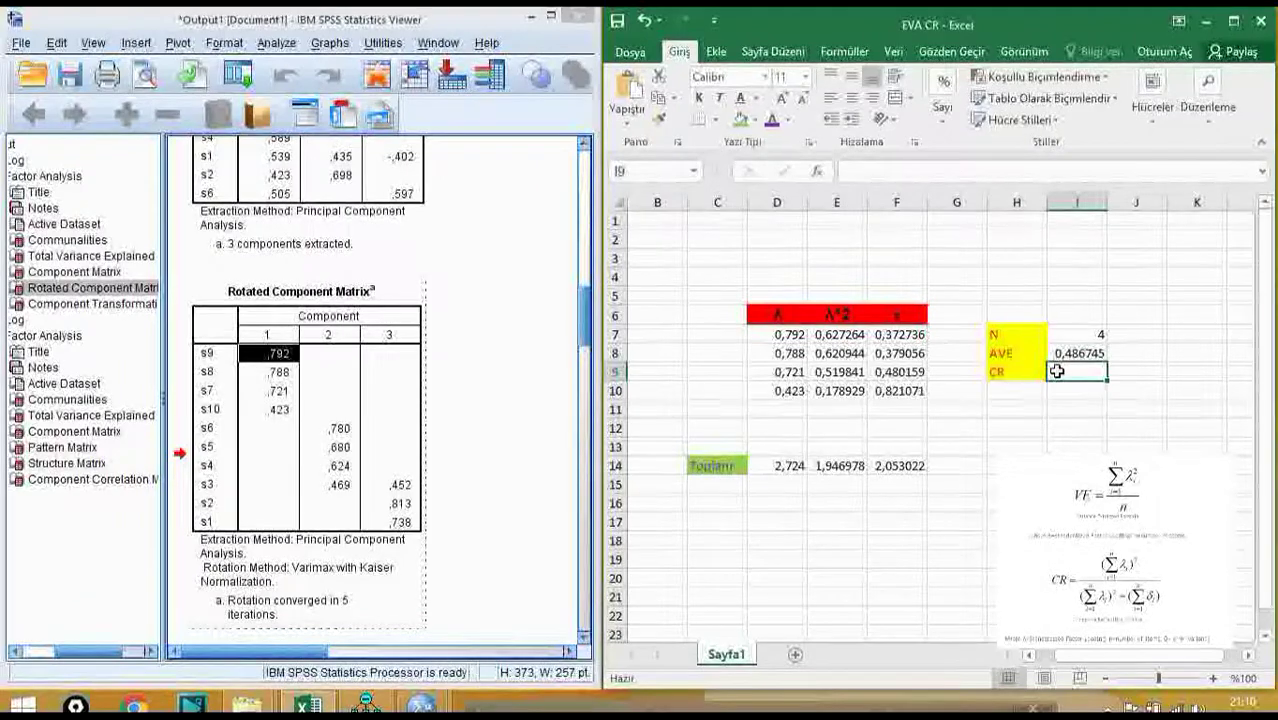
pyautogui.click(1074, 356)
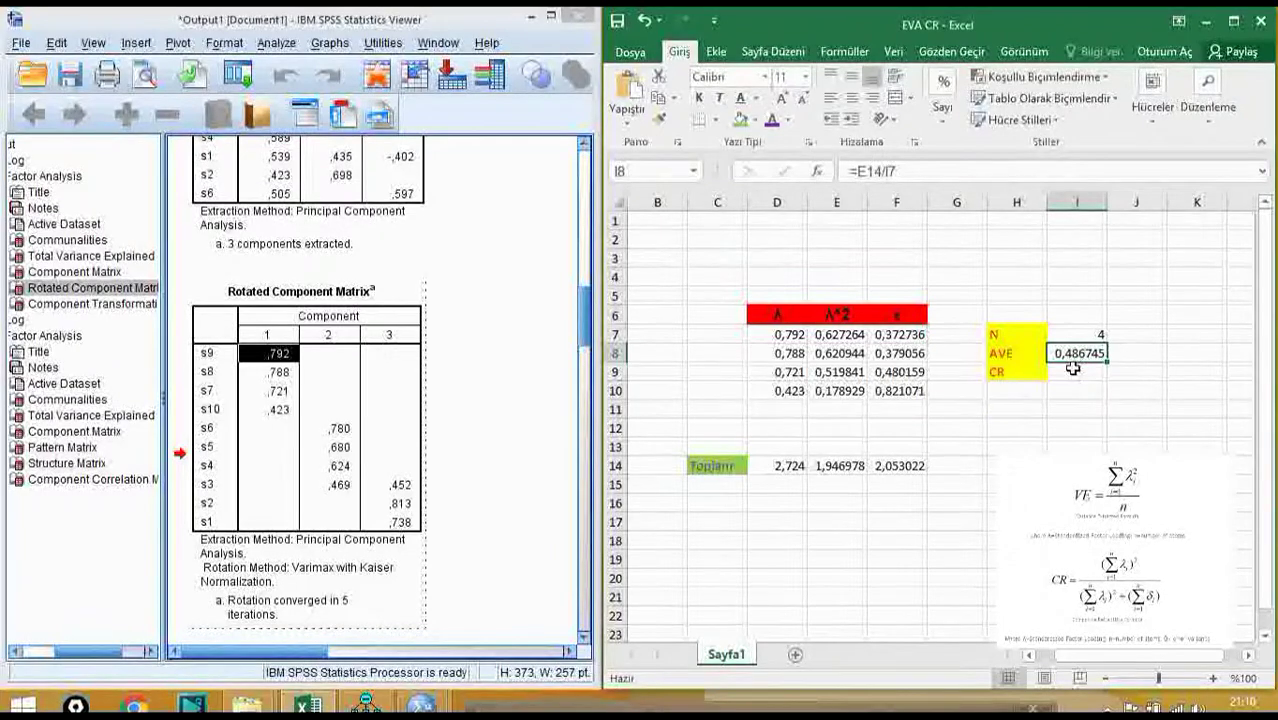
pyautogui.click(1073, 369)
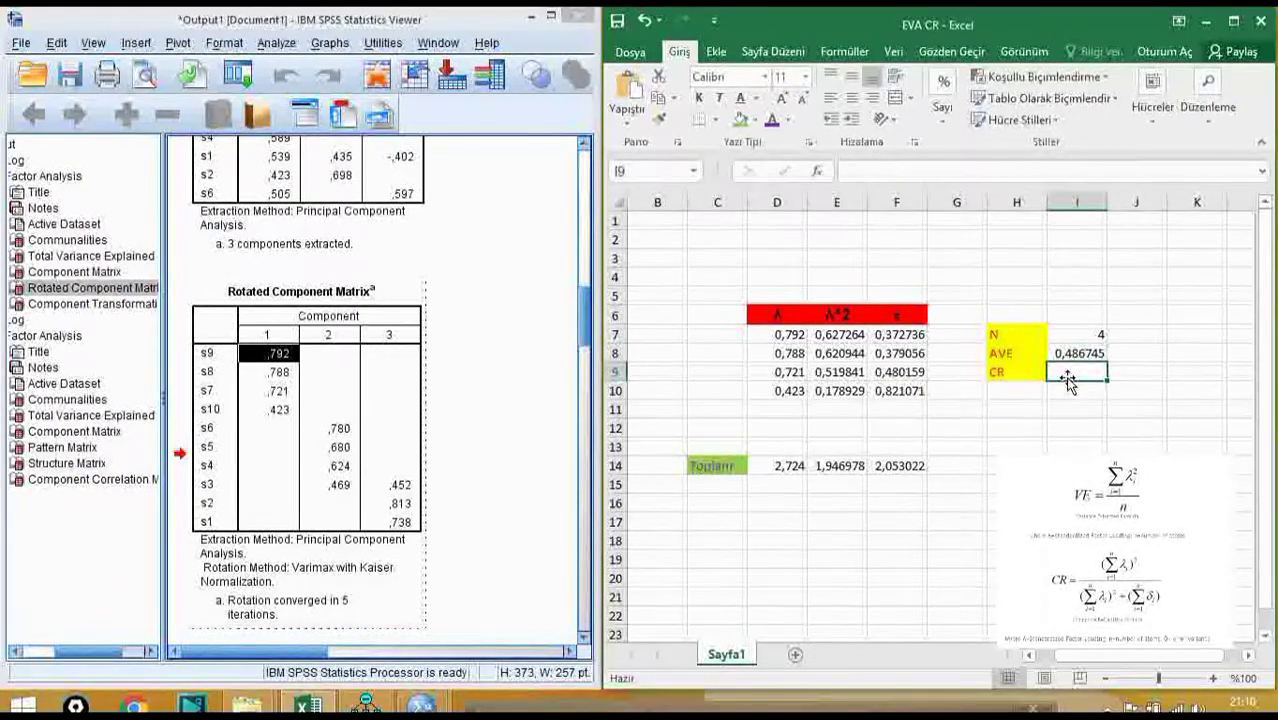
pyautogui.write('=')
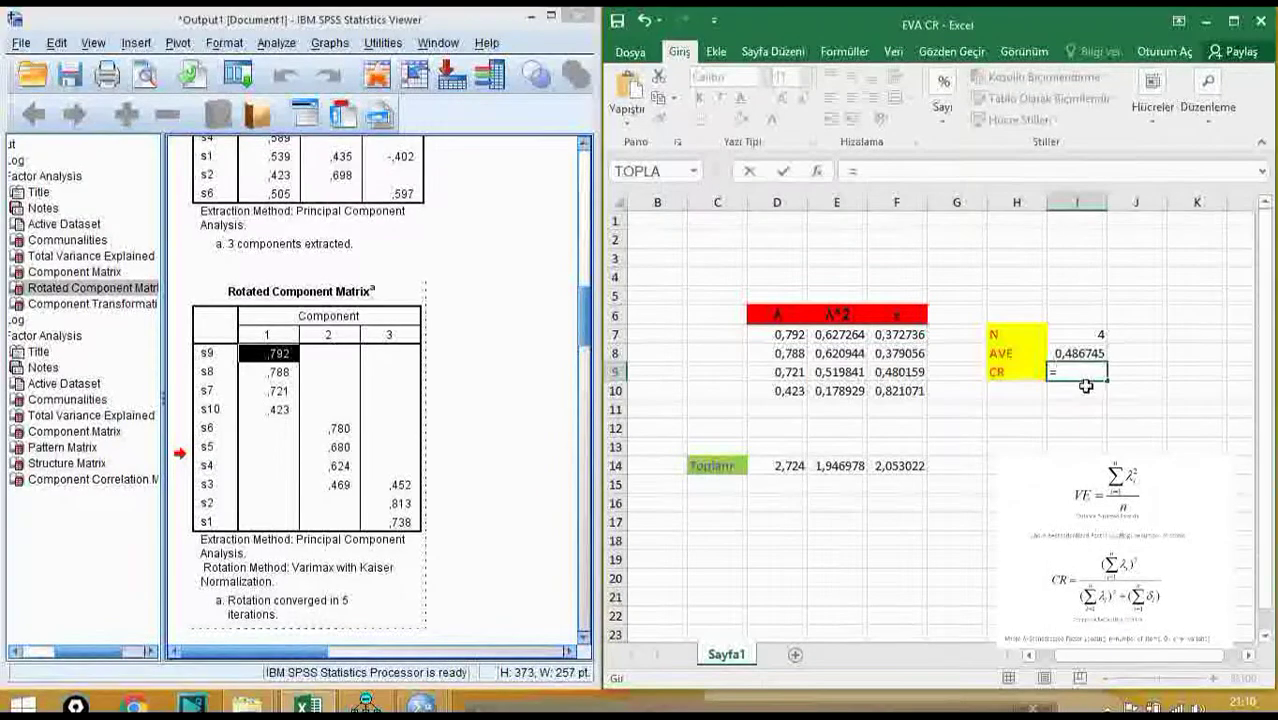
# Step: Enter =D14^2/(D14^2+F14) in I9, giving a CR of 0,783281
pyautogui.write('D')
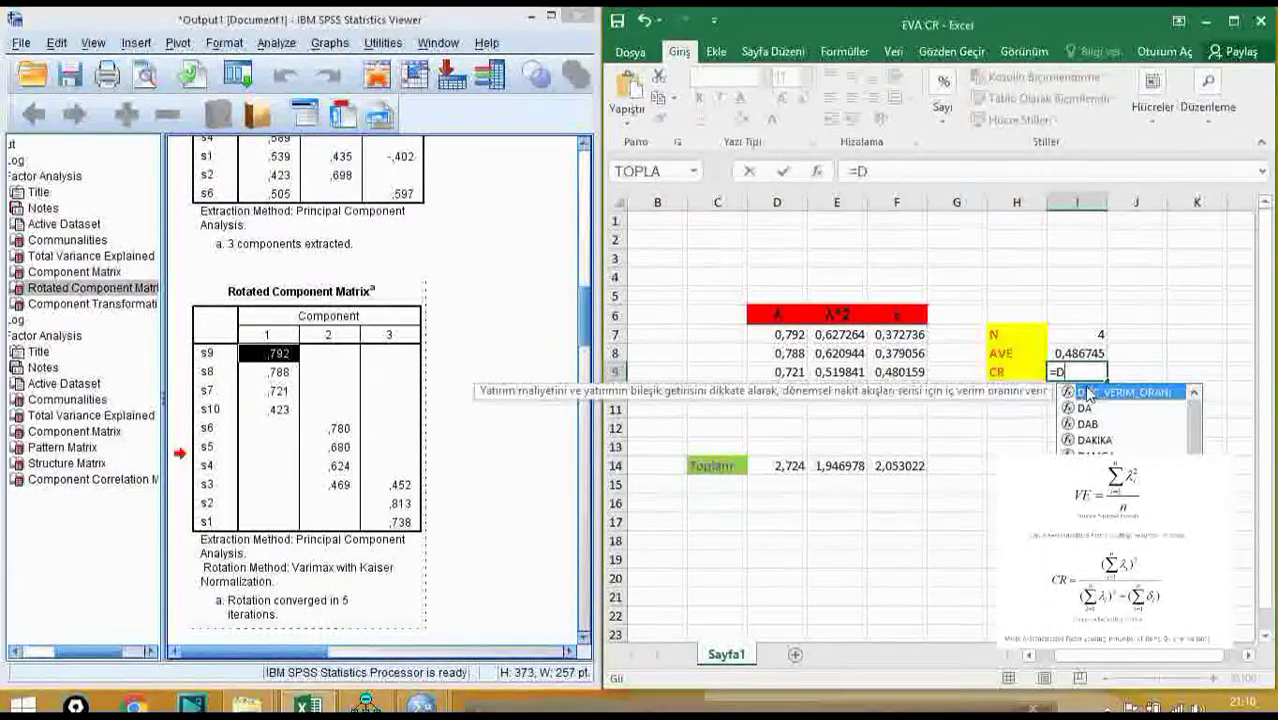
pyautogui.write('14')
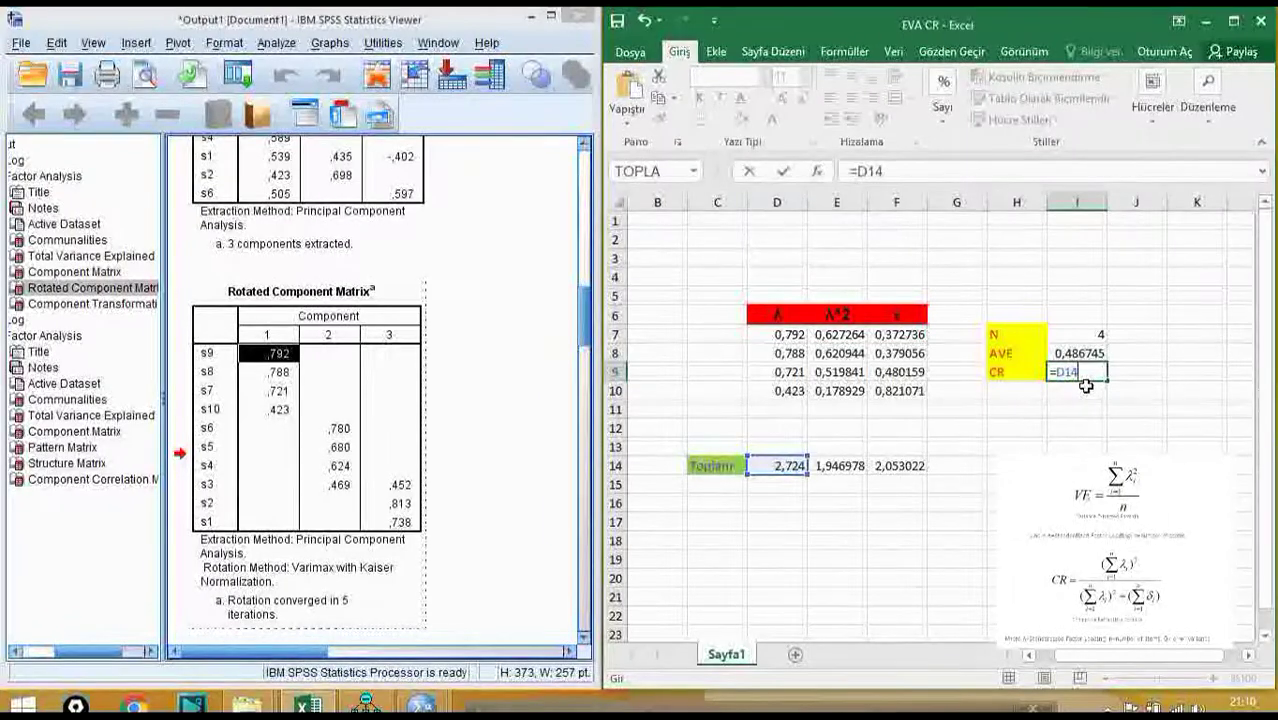
pyautogui.write('^2')
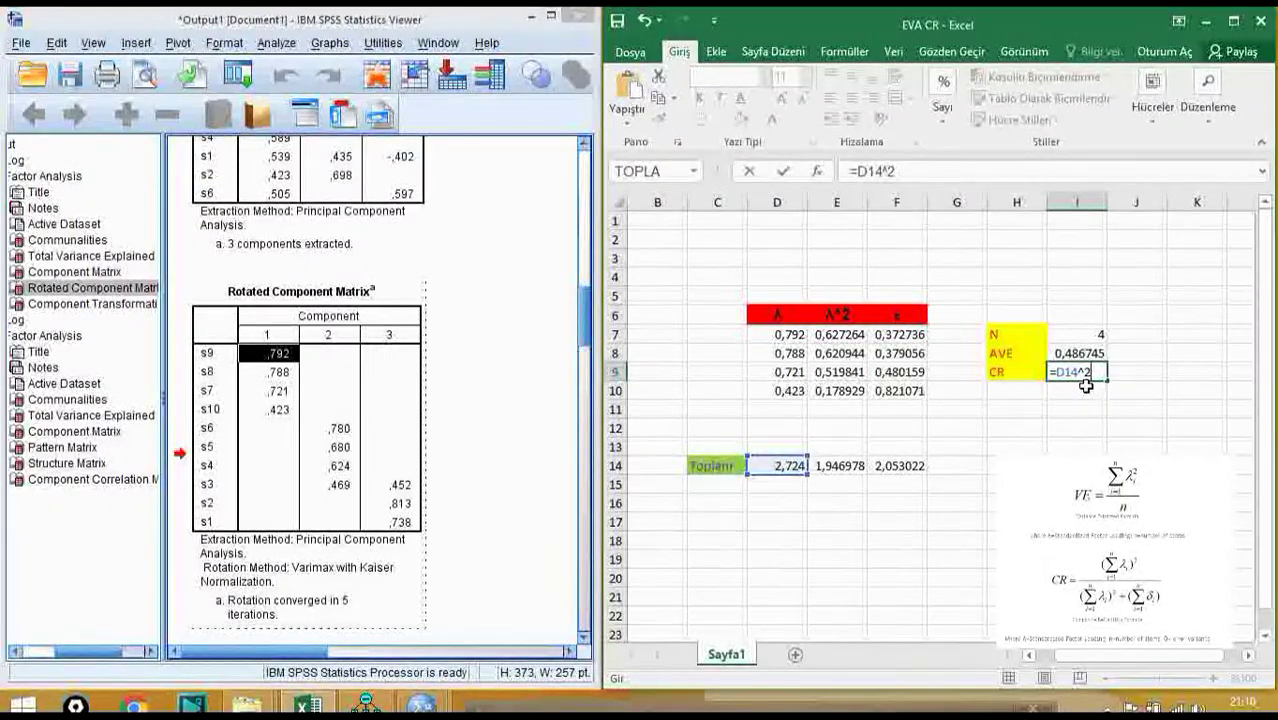
pyautogui.write('/(')
pyautogui.write('D1')
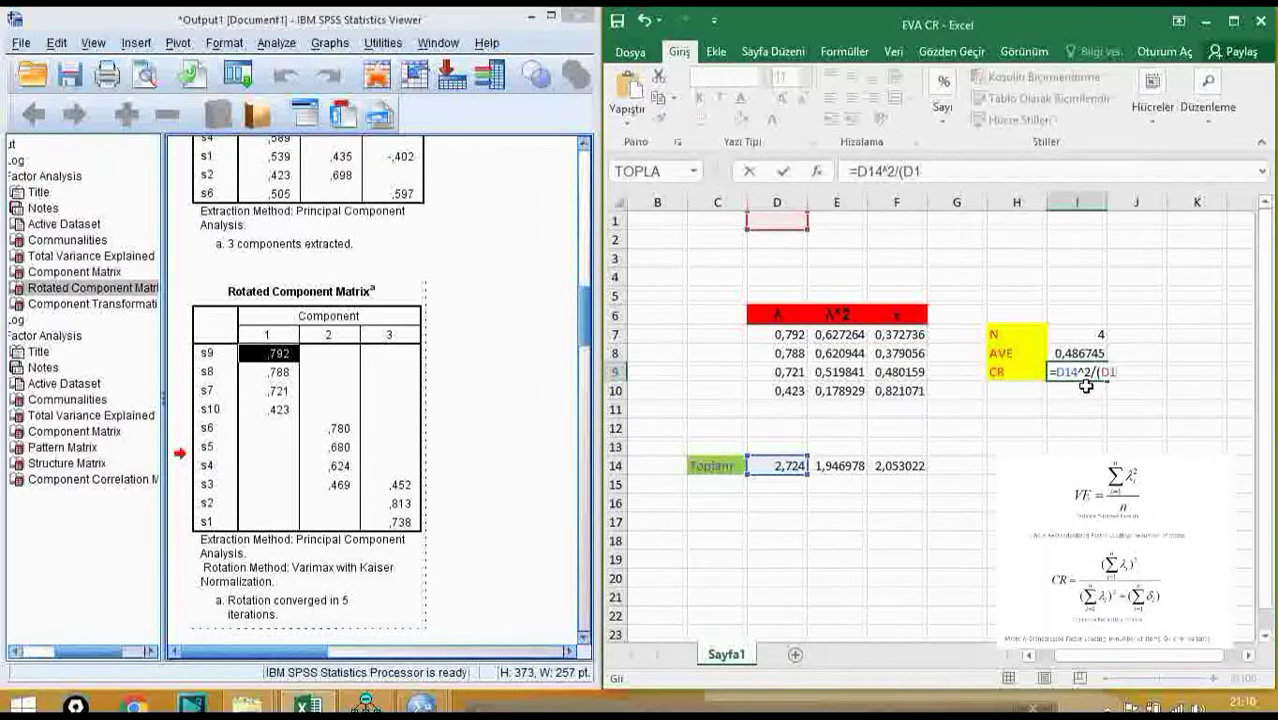
pyautogui.write('4^2')
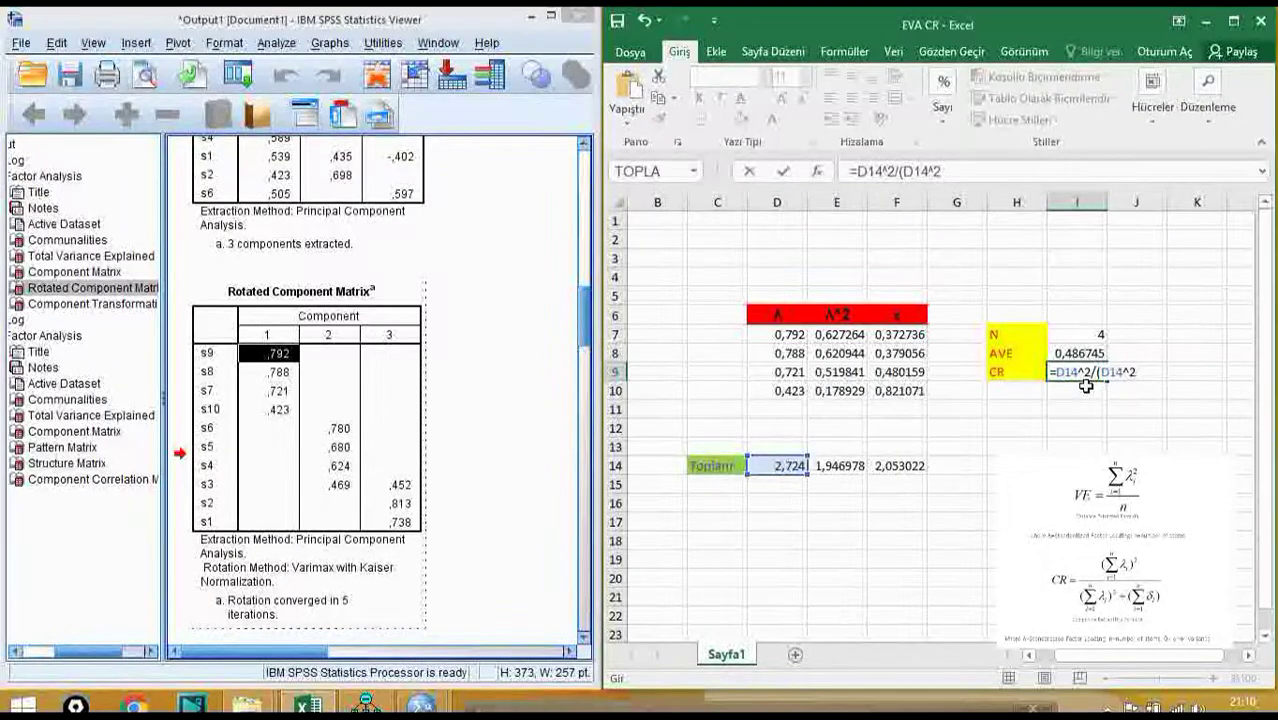
pyautogui.write('+')
pyautogui.write('F')
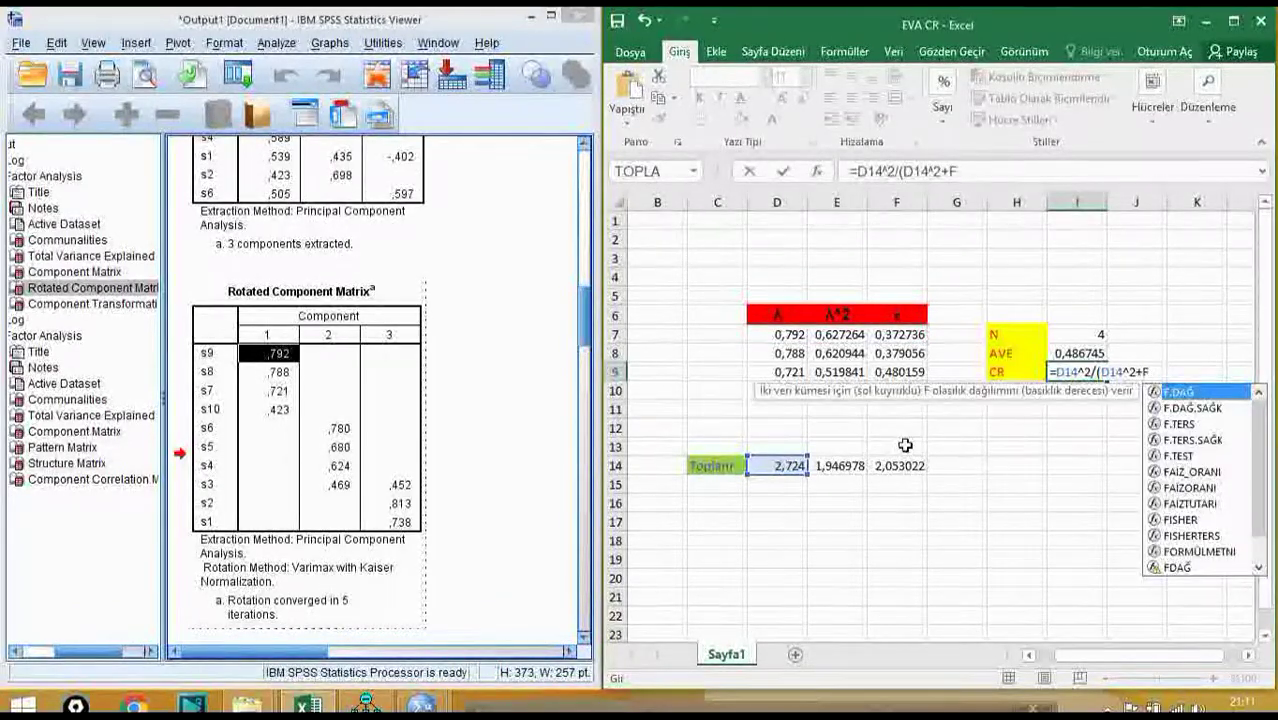
pyautogui.write('14)')
pyautogui.press('Return')
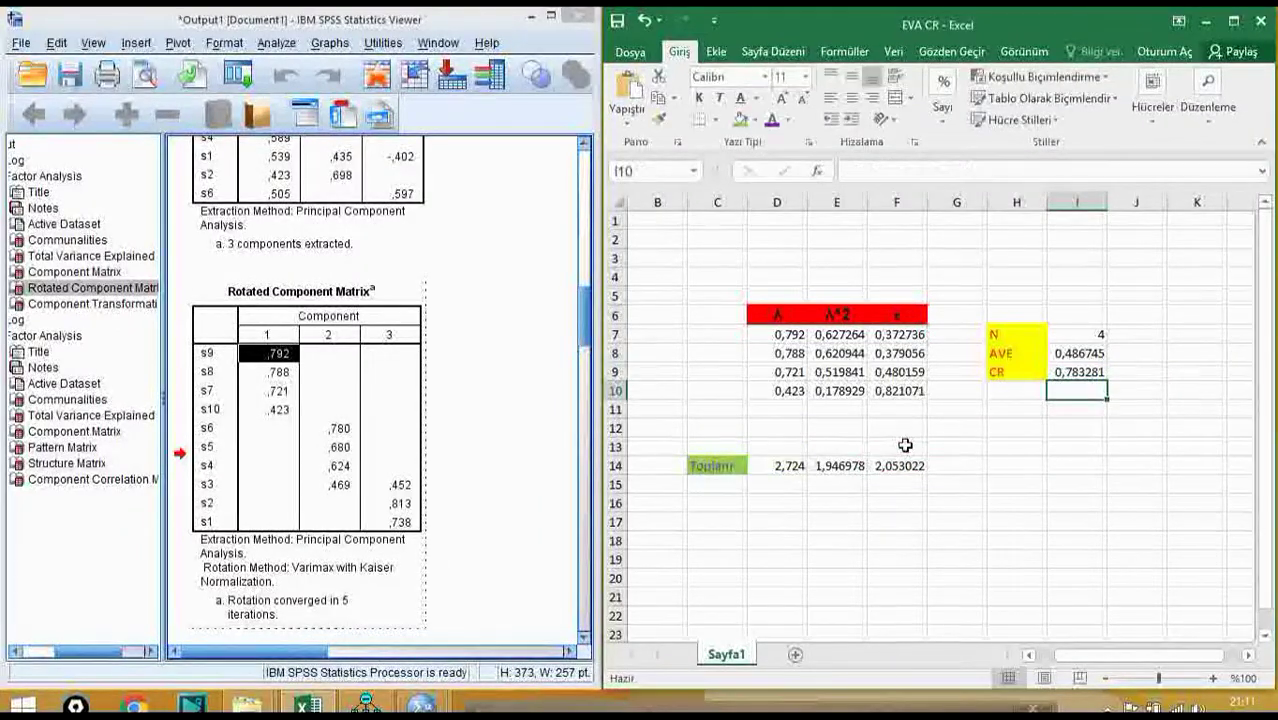
pyautogui.click(1072, 370)
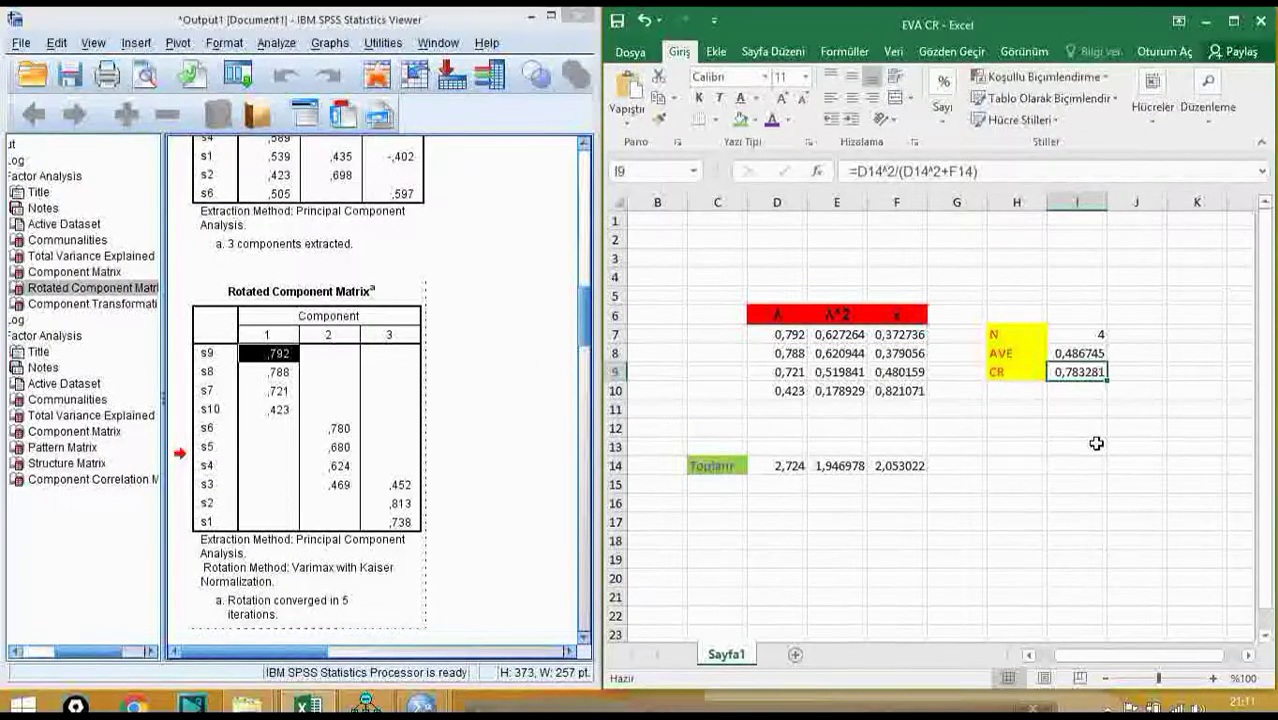
# Step: Check the AVE formula =E14/I7, then bring up the AMOS standardized path diagram
pyautogui.click(1072, 354)
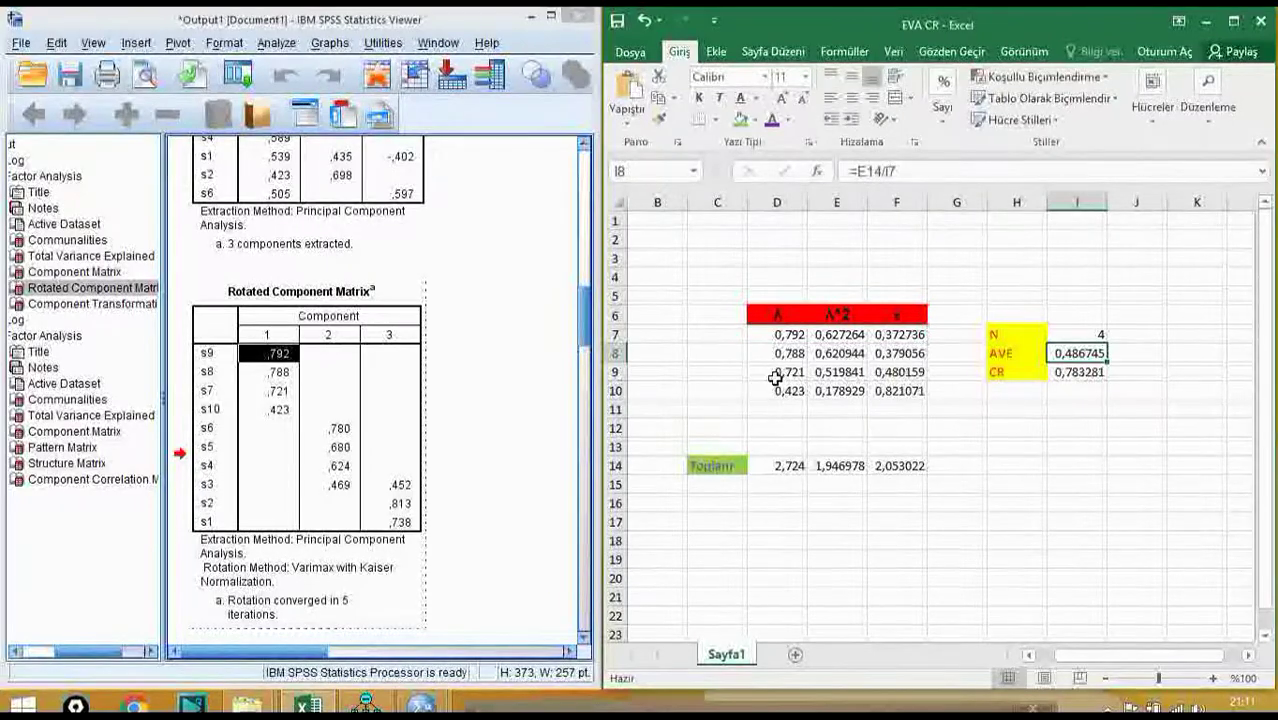
pyautogui.hotkey('alt', 'Tab')
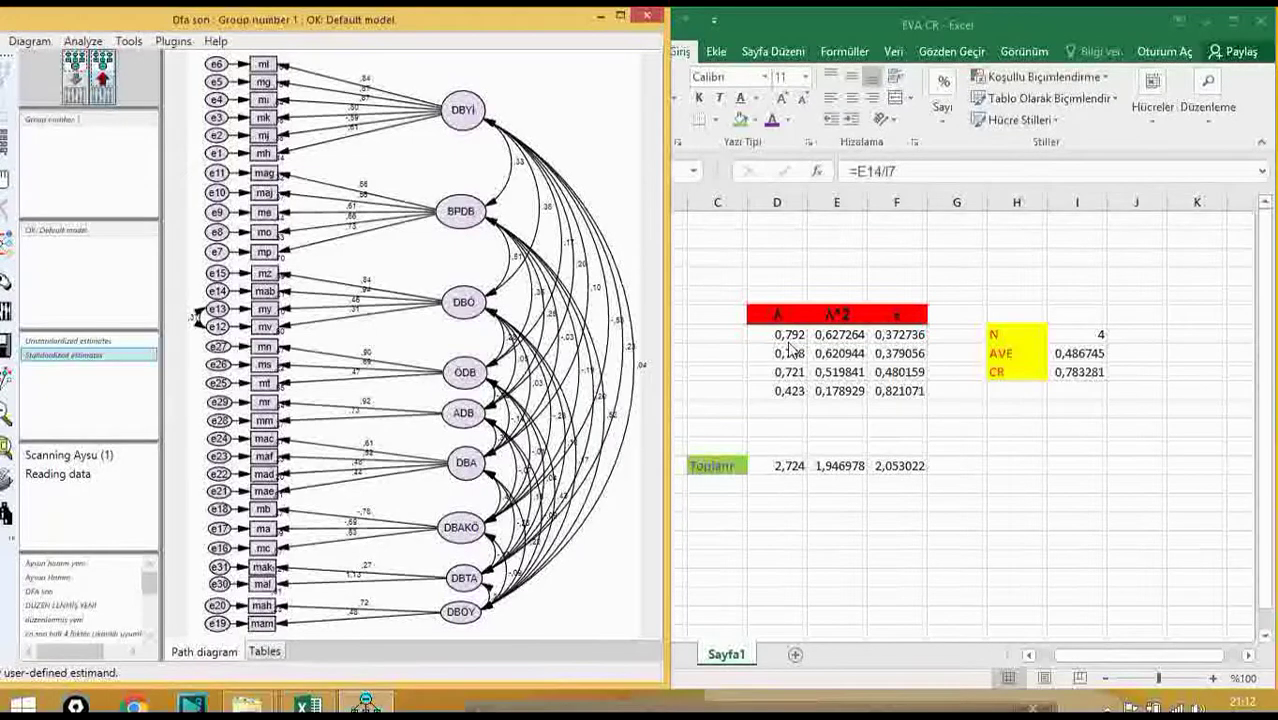
# Step: Delete the values in D7:F11 and the N, AVE and CR results in I7:I9
pyautogui.moveTo(777, 336); pyautogui.dragTo(913, 400)
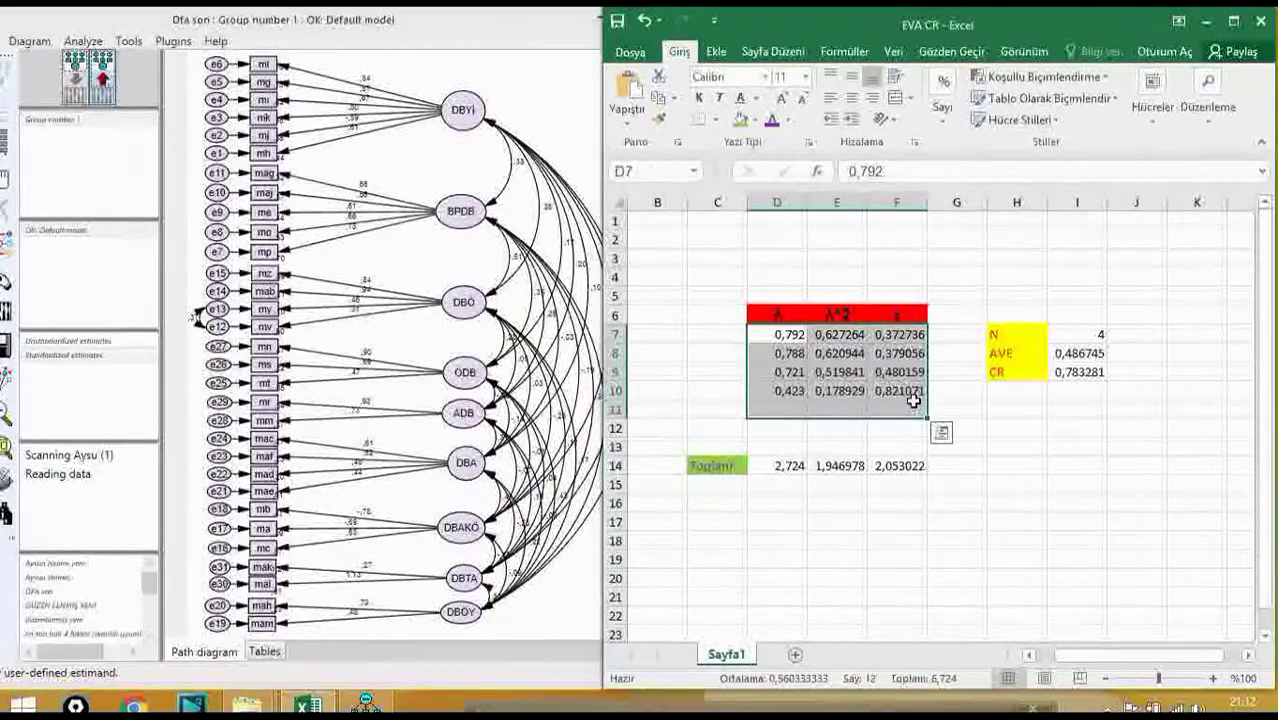
pyautogui.press('Delete')
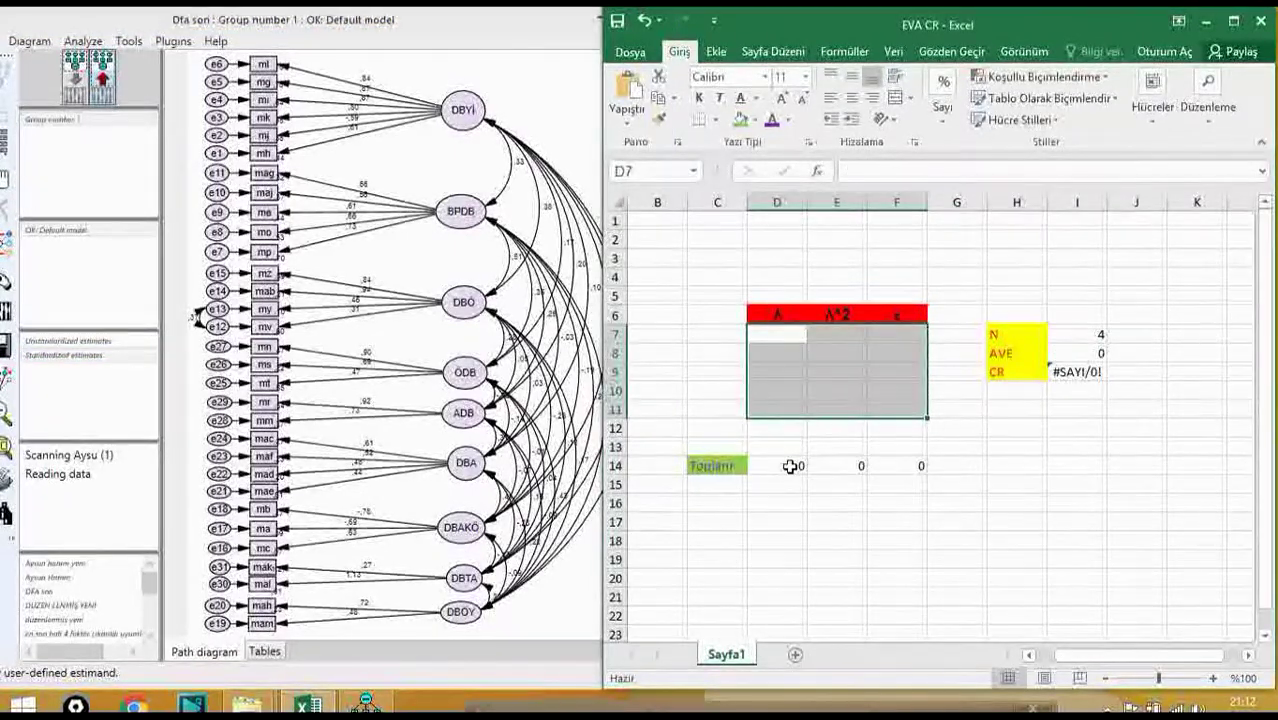
pyautogui.moveTo(1077, 334); pyautogui.dragTo(1090, 371)
pyautogui.press('Delete')
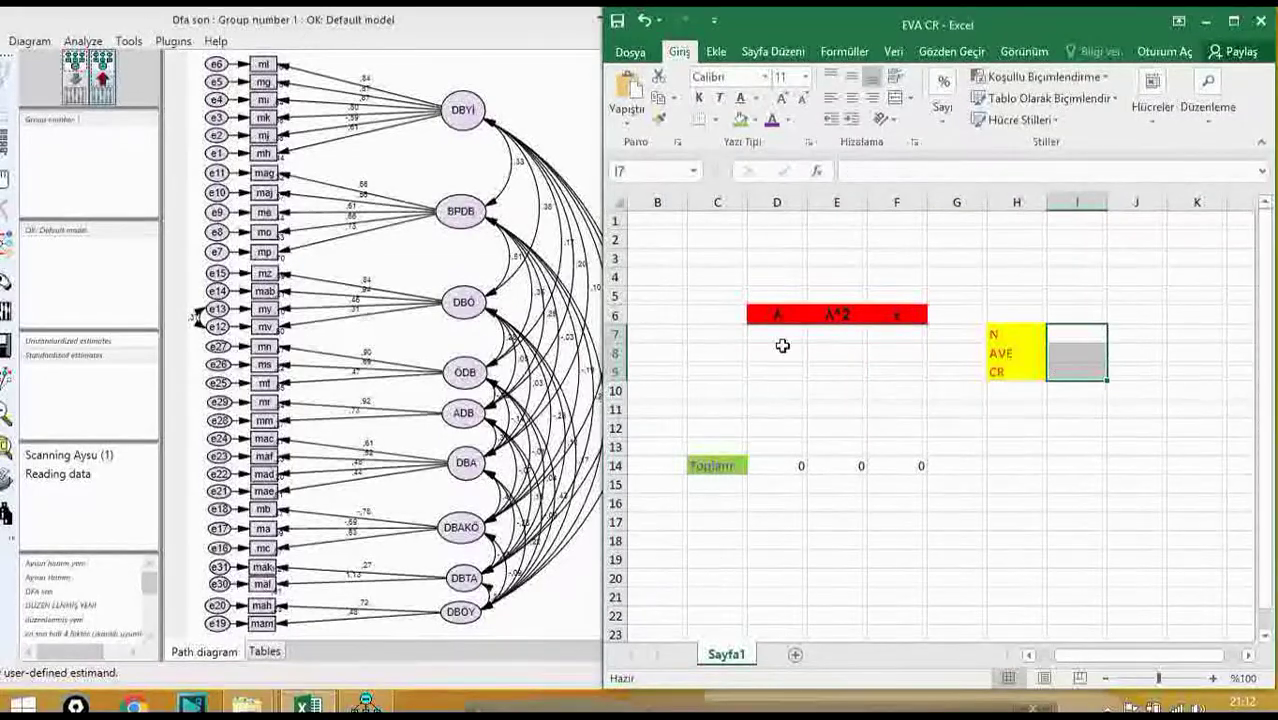
pyautogui.click(779, 338)
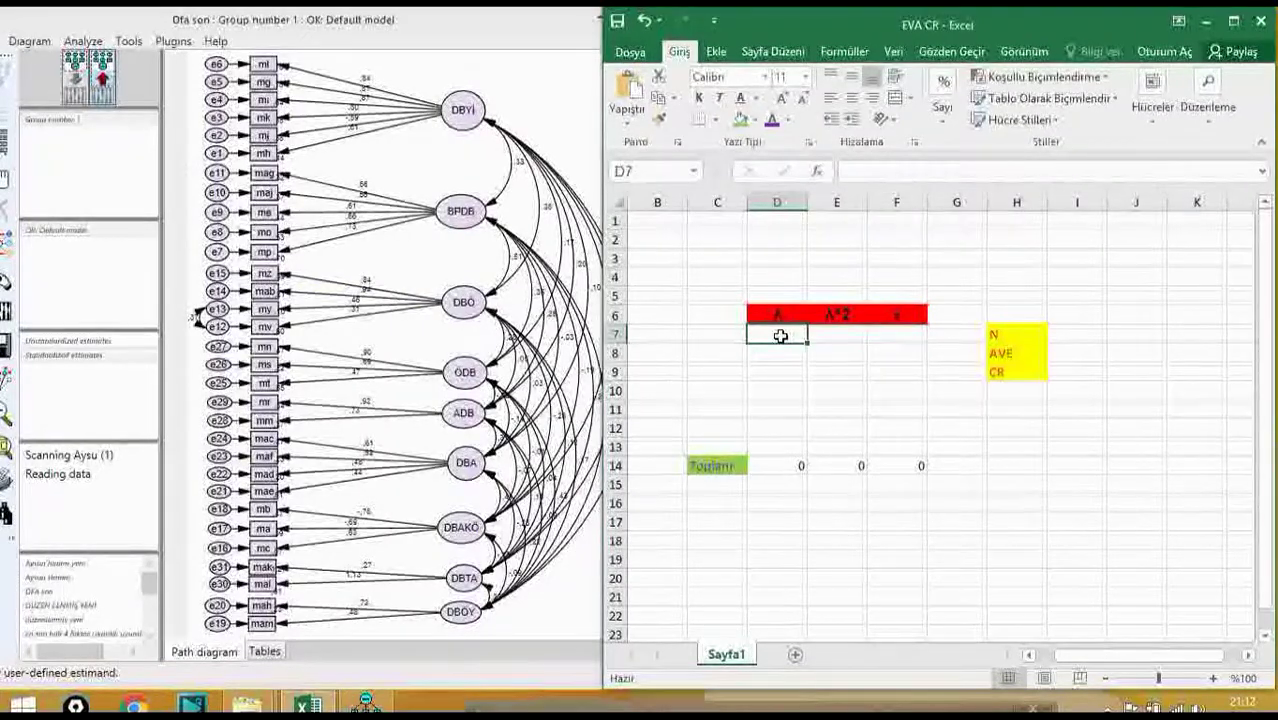
# Step: Enter the loadings 0,84, 0,94, 0,46 and 0,31 into D7:D10
pyautogui.write('0')
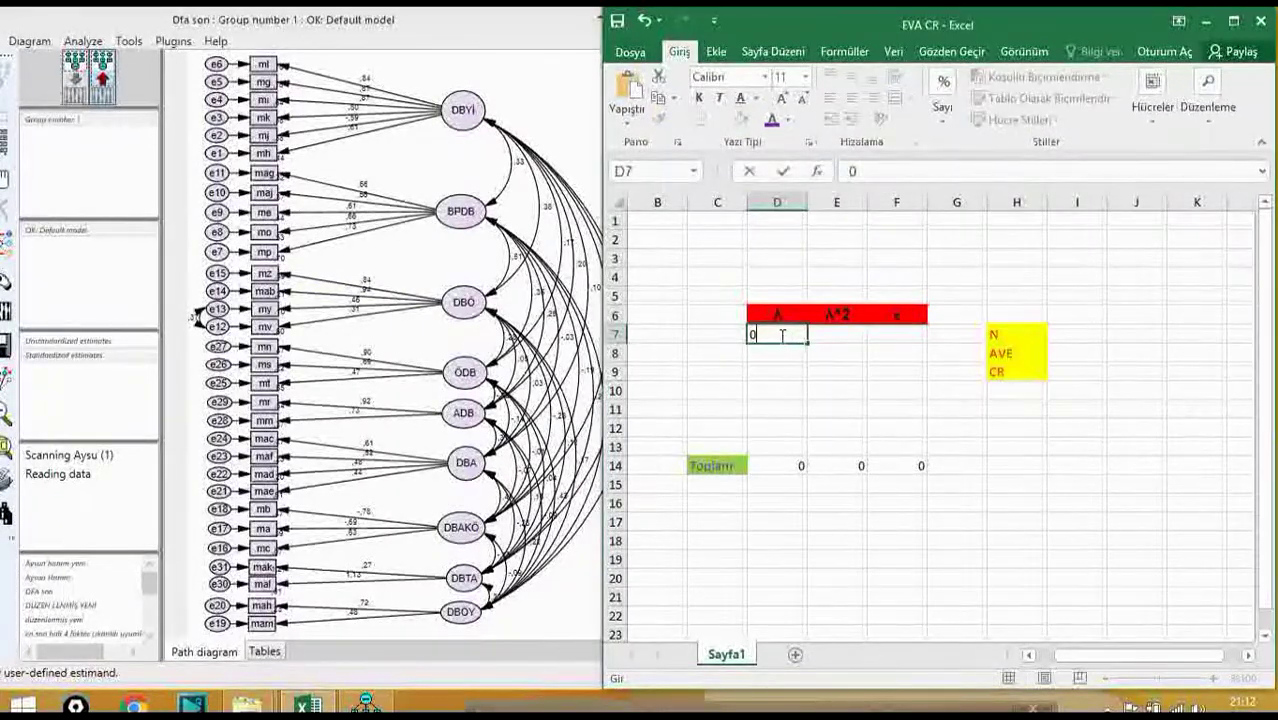
pyautogui.write(',84')
pyautogui.press('Return')
pyautogui.write('0')
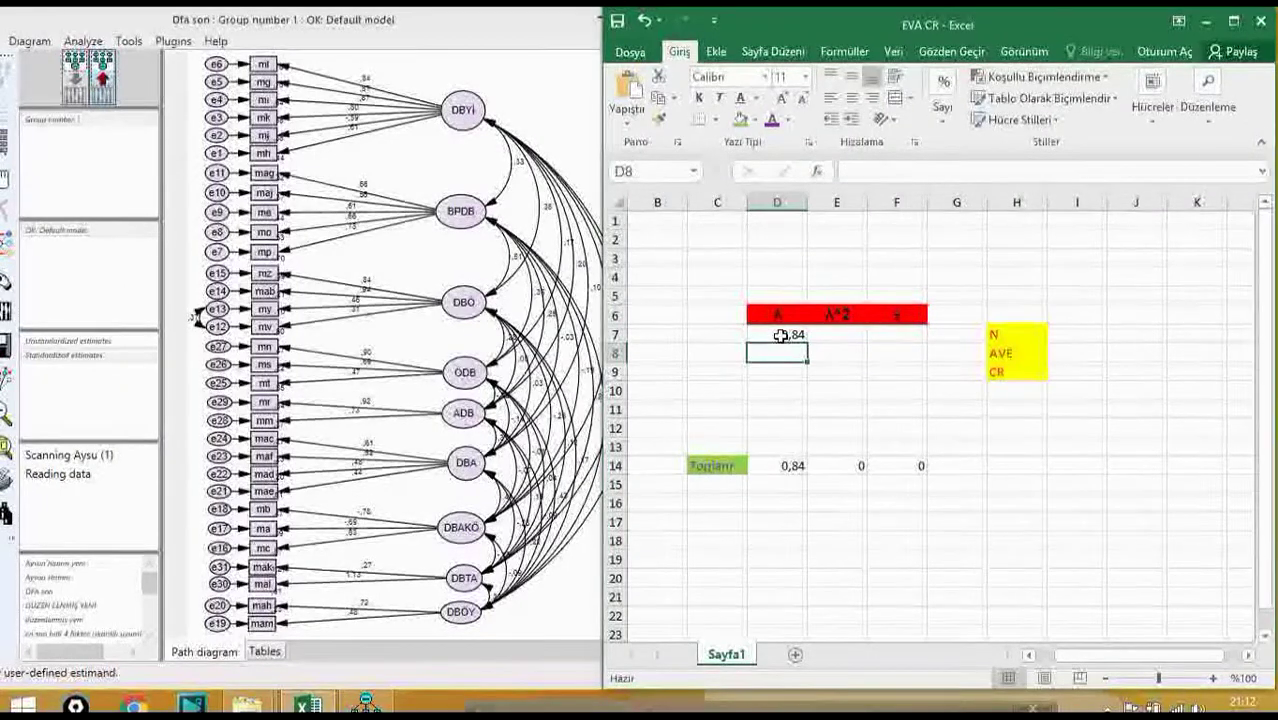
pyautogui.write(',94')
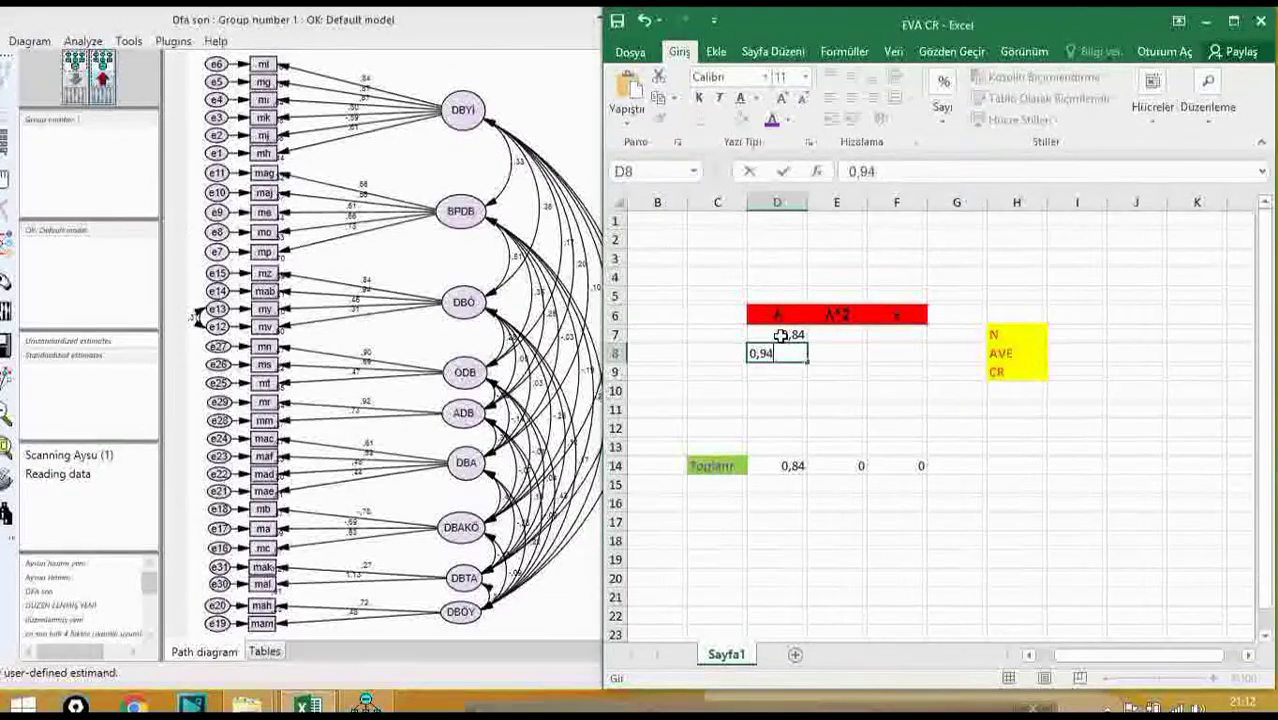
pyautogui.press('Return')
pyautogui.write('0,')
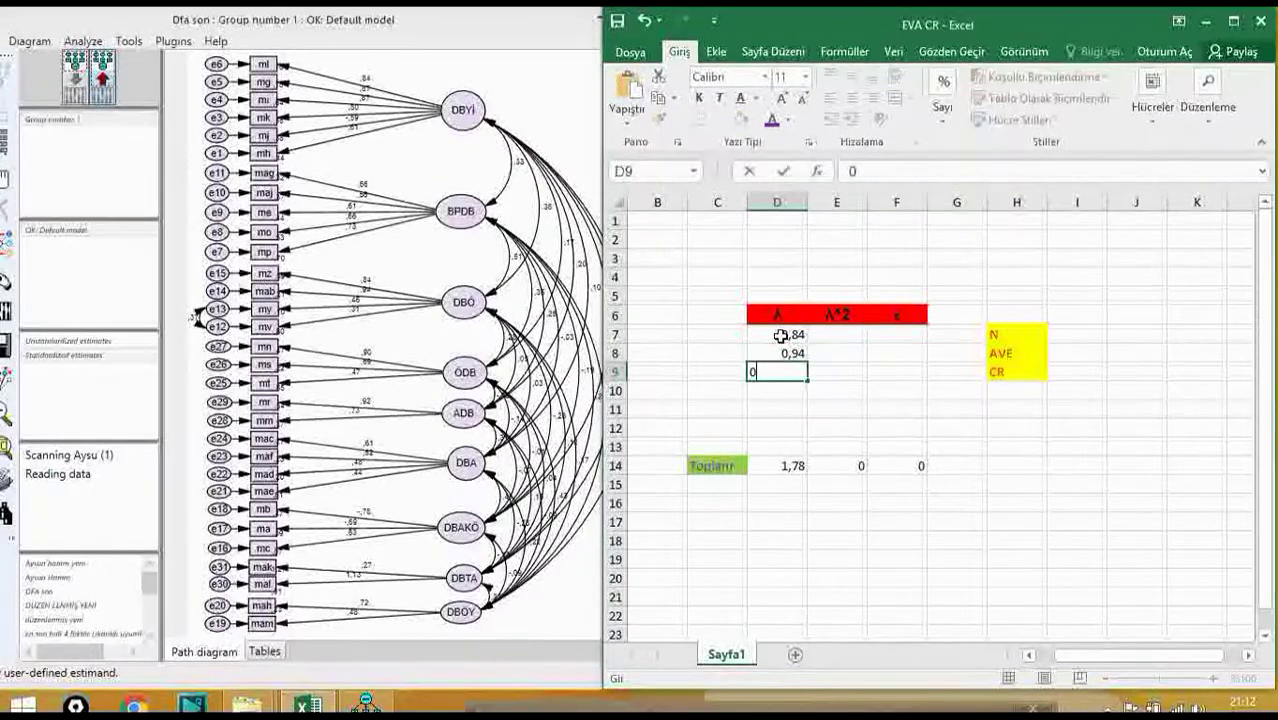
pyautogui.write('46')
pyautogui.press('Return')
pyautogui.write('0,')
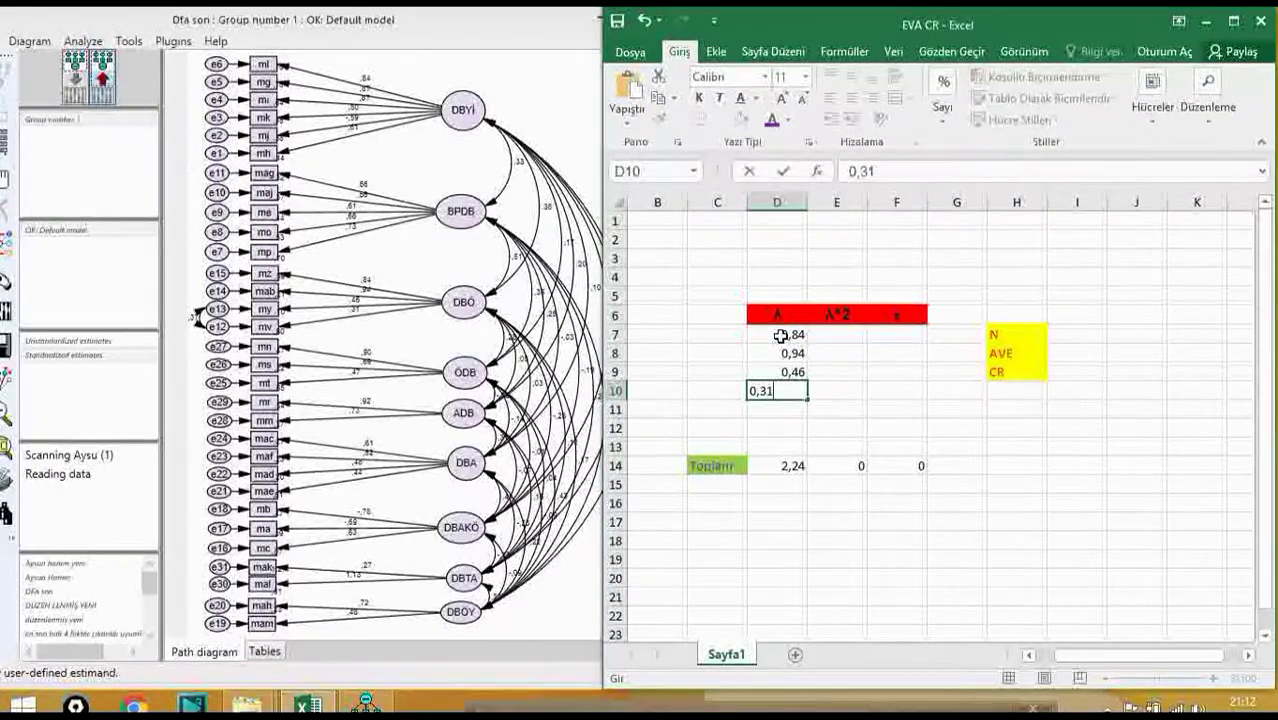
pyautogui.press('Return')
# Step: Verify the λ total in D14 sums D7:D10, showing 2,55
pyautogui.click(795, 478)
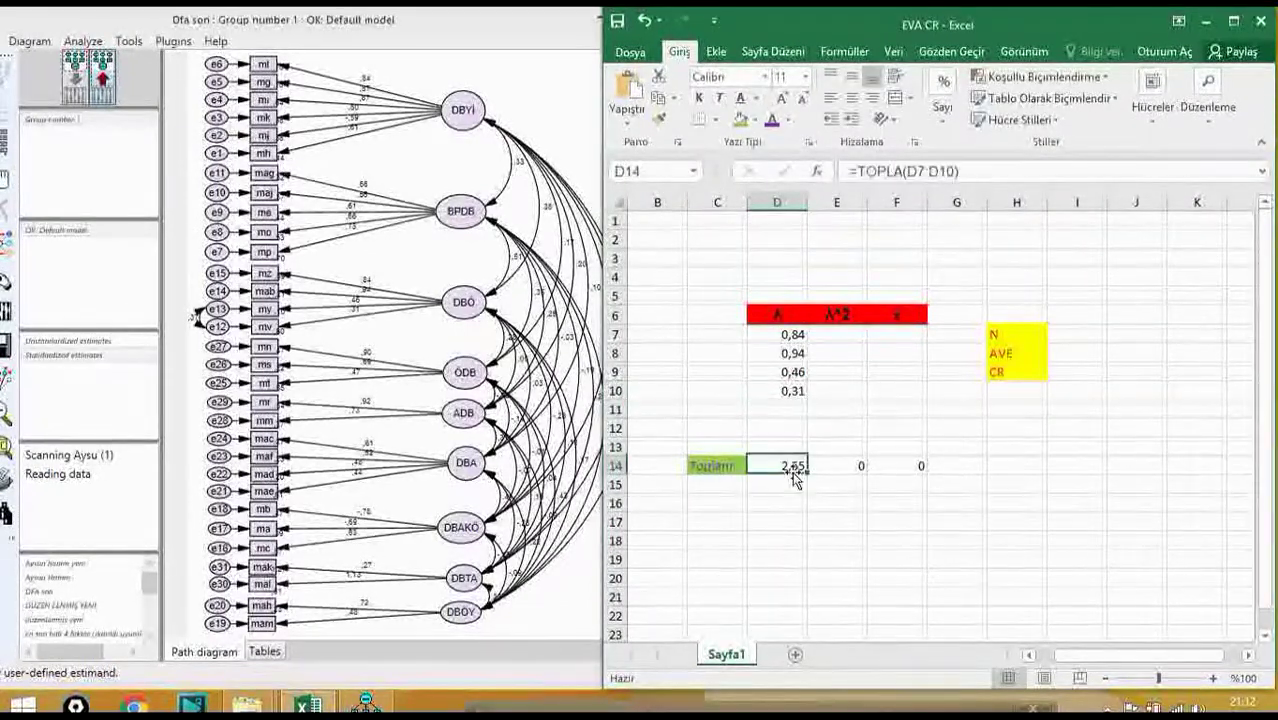
pyautogui.doubleClick(795, 476)
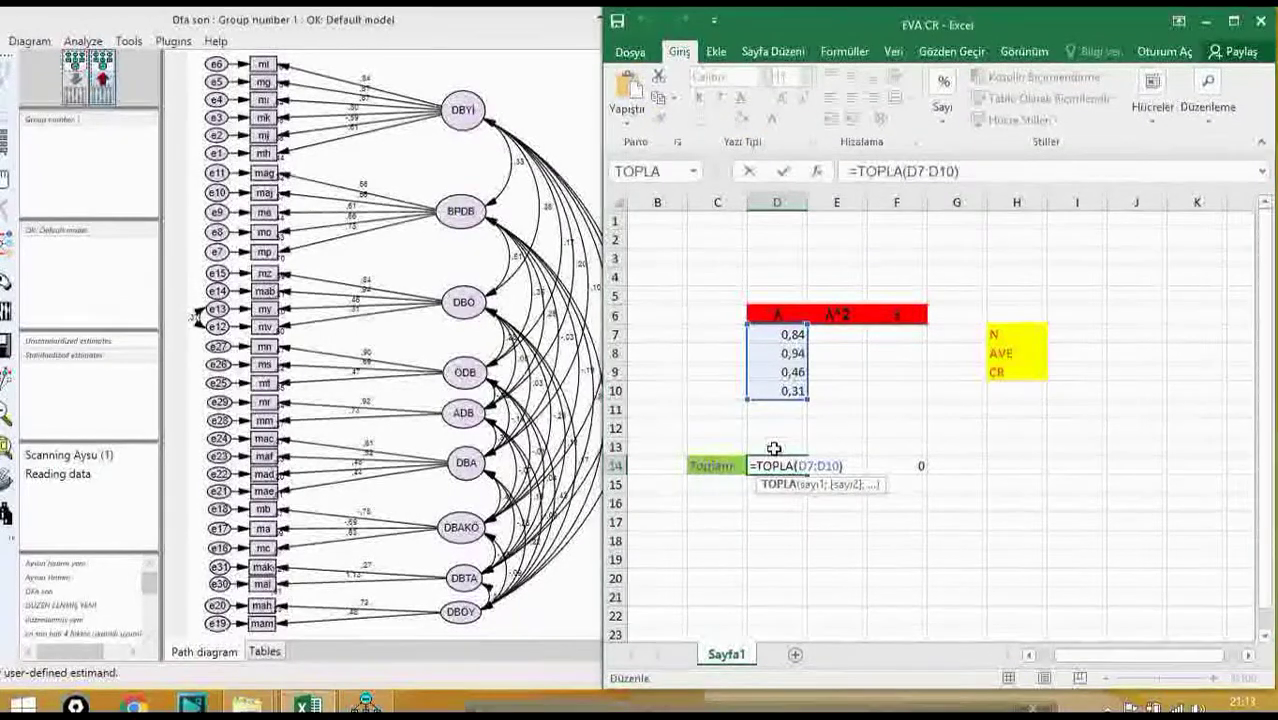
pyautogui.click(776, 449)
pyautogui.click(776, 463)
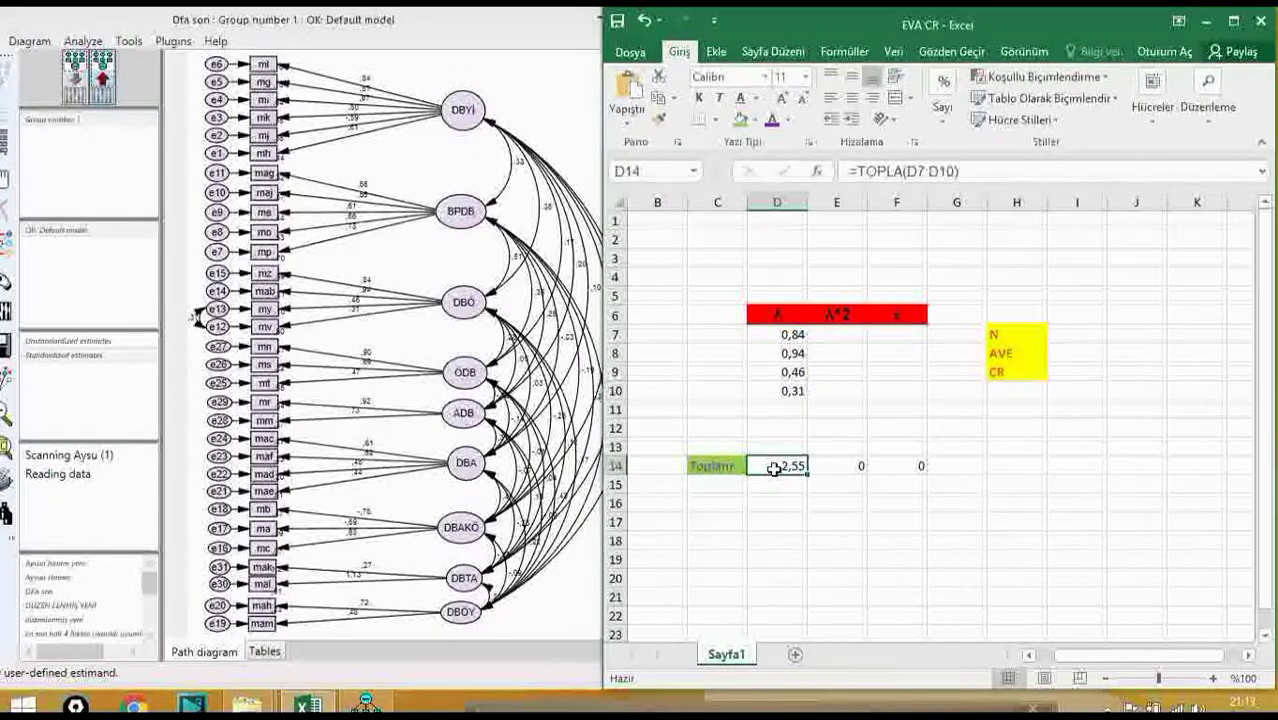
pyautogui.click(823, 338)
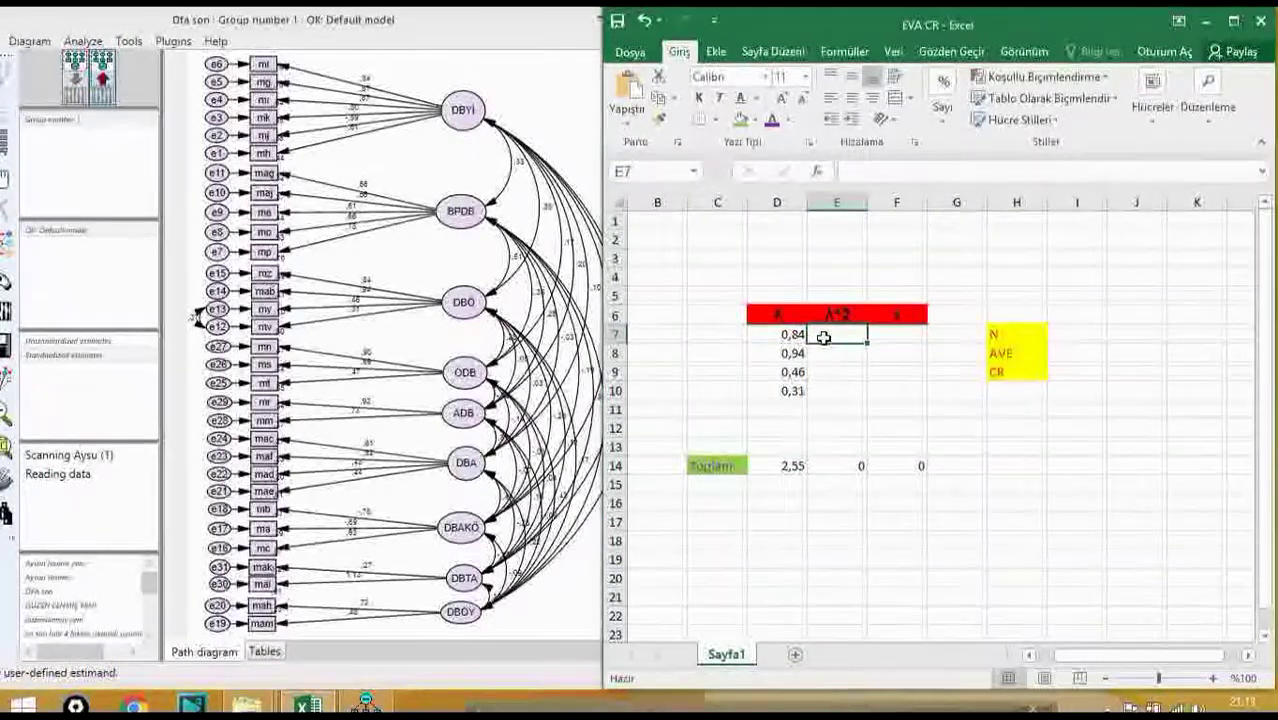
# Step: Enter =D7^2 in E7 and fill it down to E10, totalling 1,8969
pyautogui.write('=')
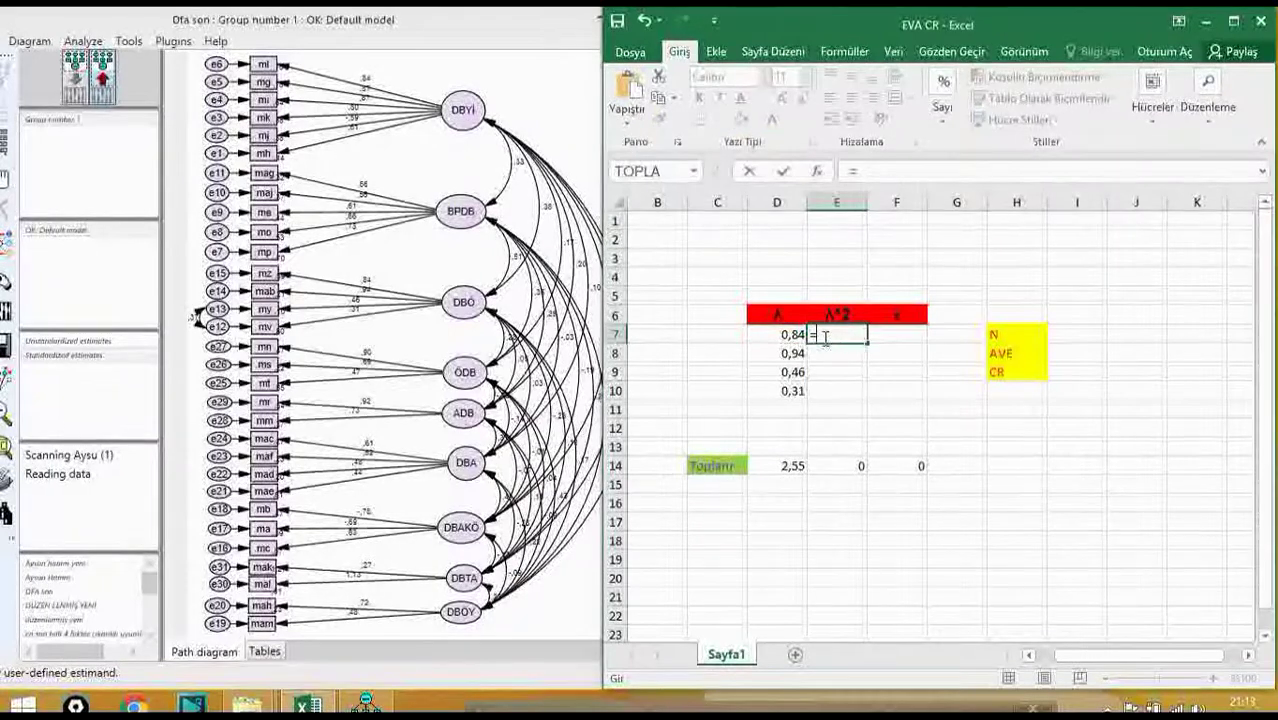
pyautogui.write('D')
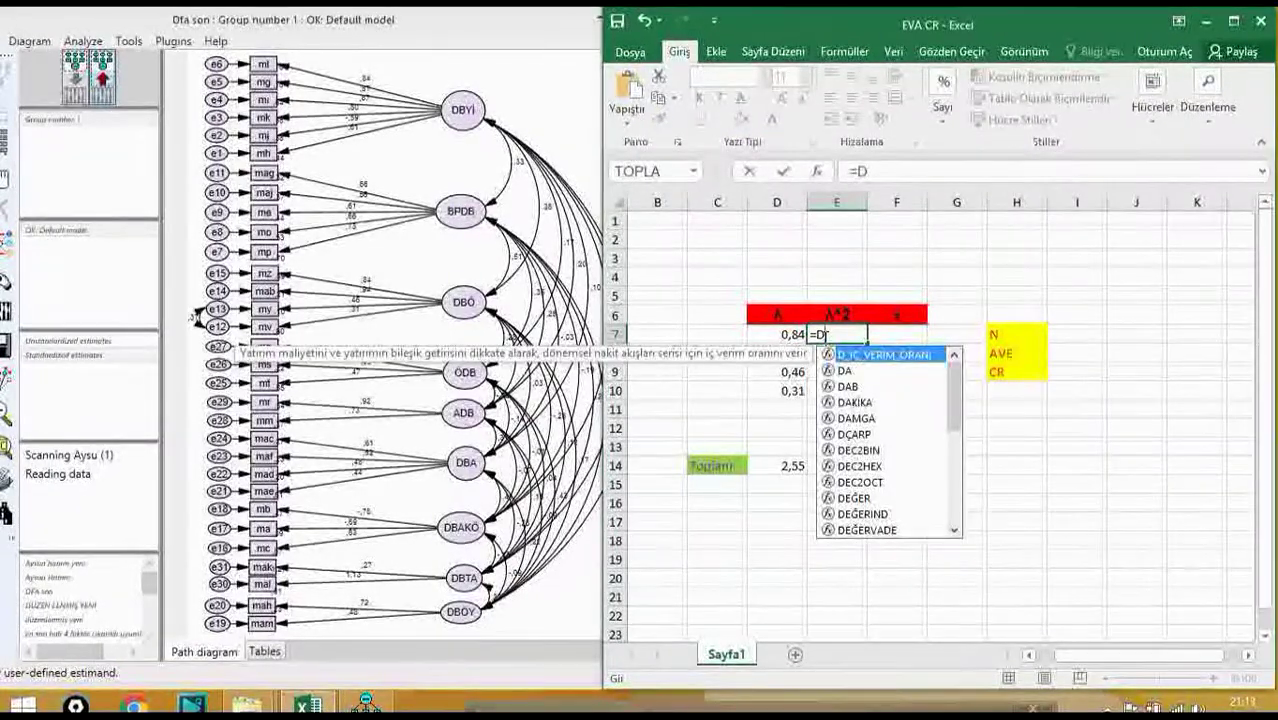
pyautogui.write('7')
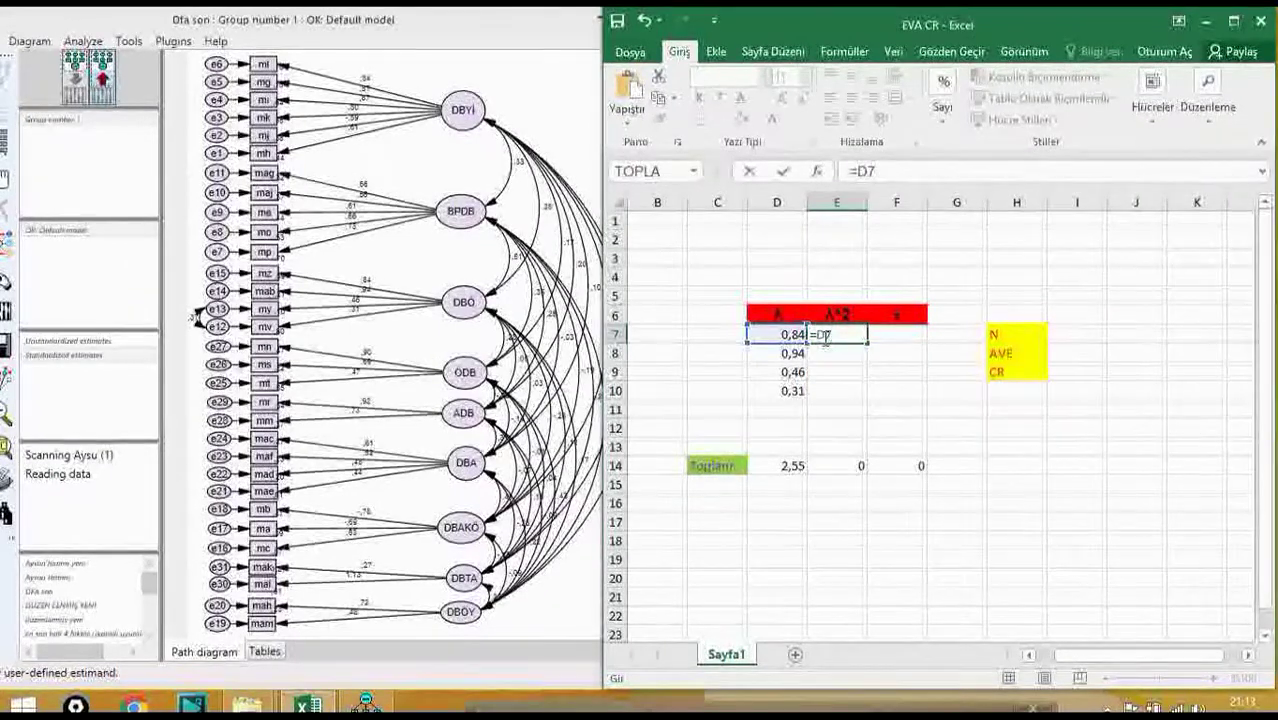
pyautogui.write('^2')
pyautogui.press('Return')
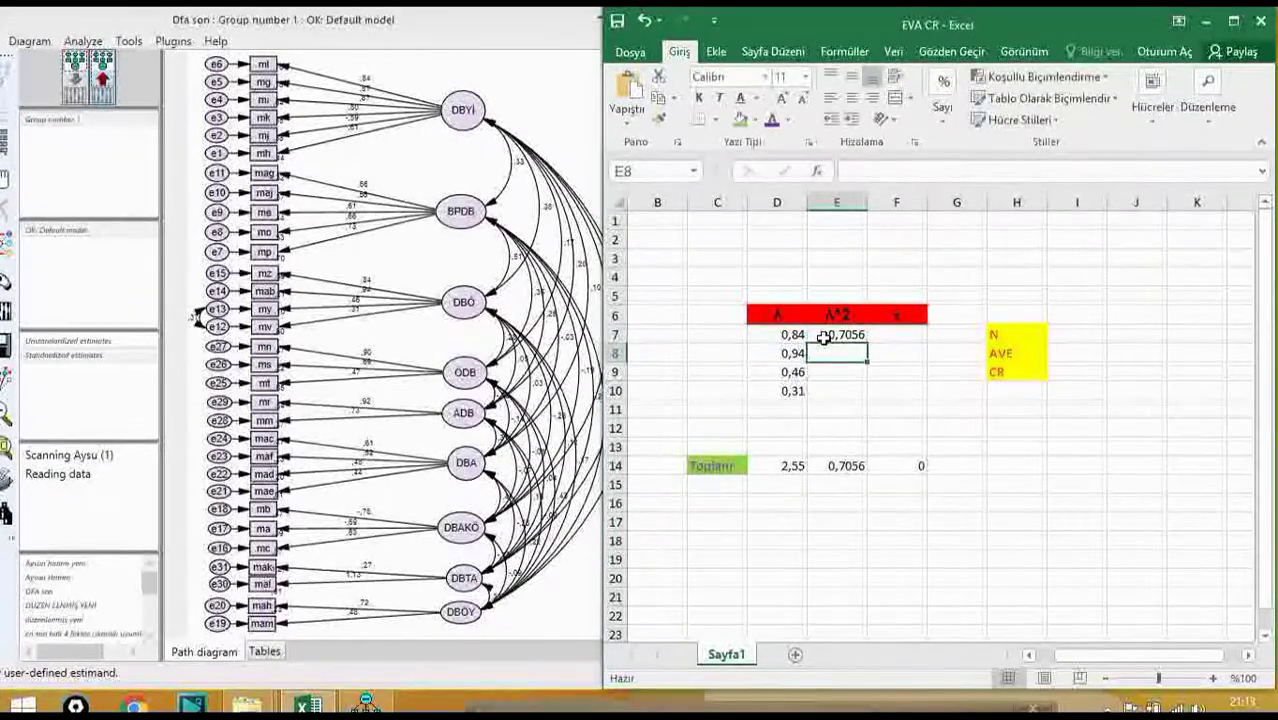
pyautogui.click(840, 338)
pyautogui.moveTo(867, 343); pyautogui.dragTo(840, 402)
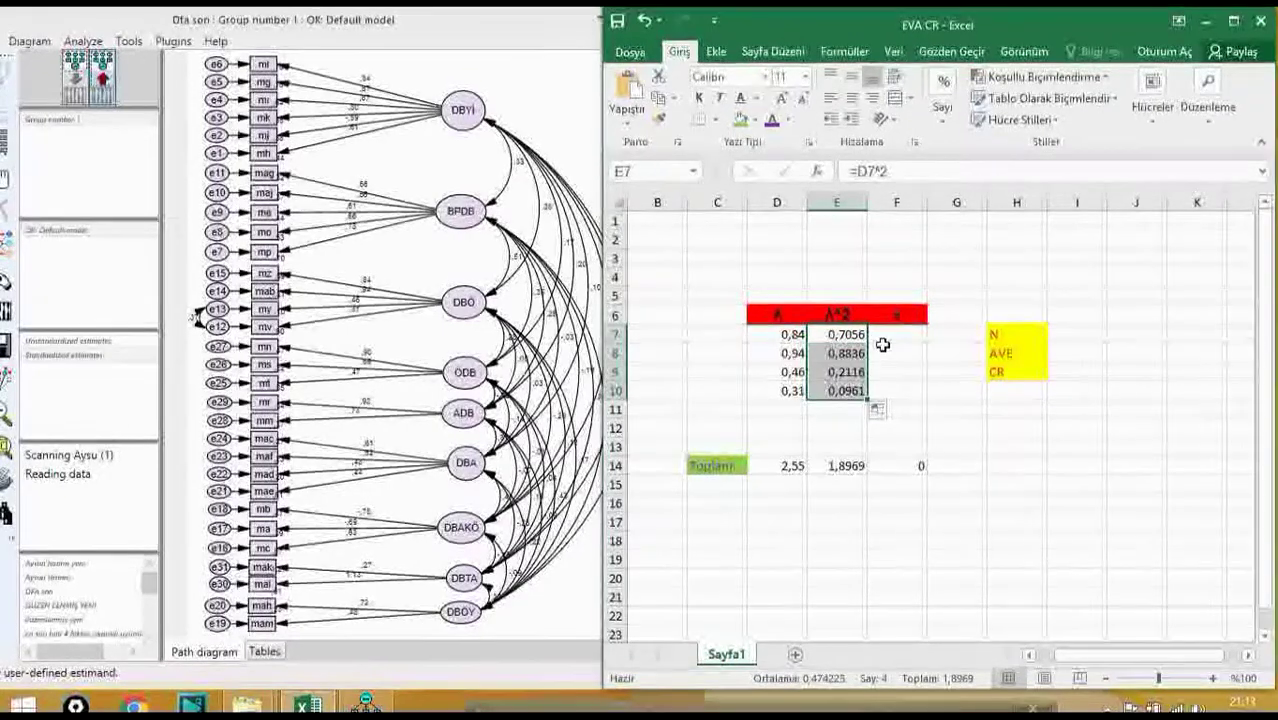
pyautogui.click(887, 339)
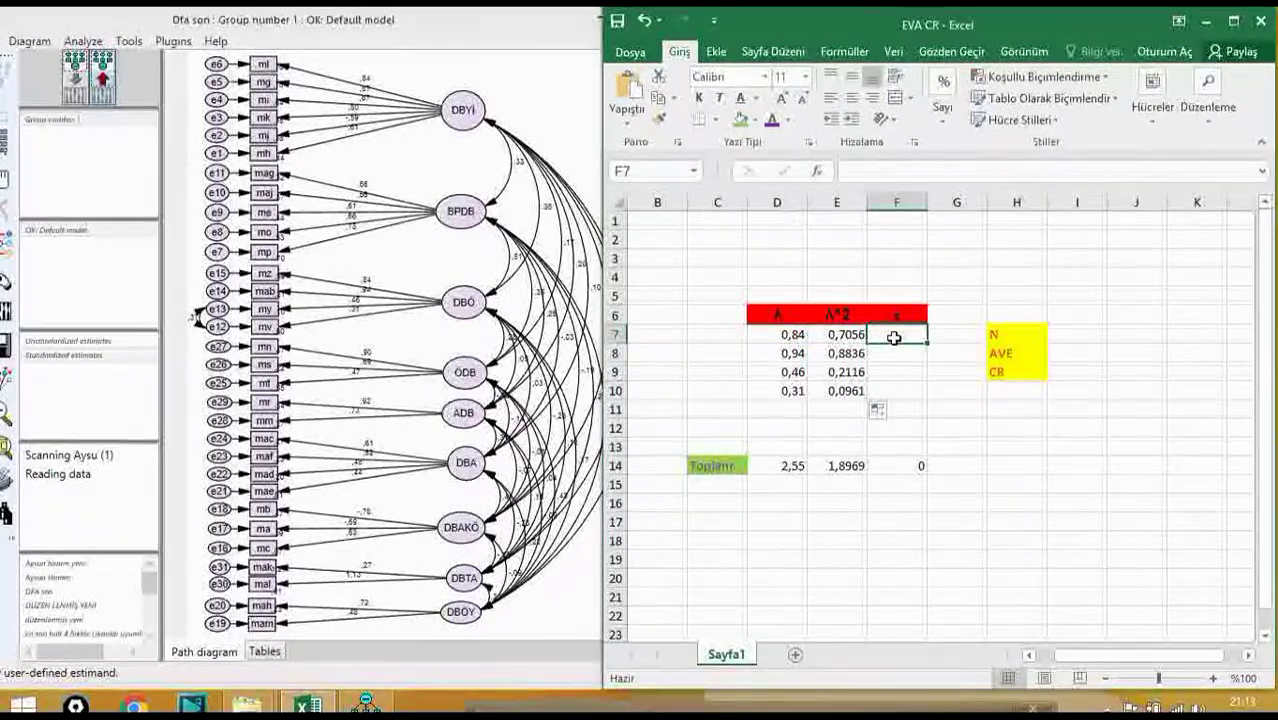
# Step: Enter =1-E7 in F7 and fill it down to F10, totalling 2,1031
pyautogui.doubleClick(895, 338)
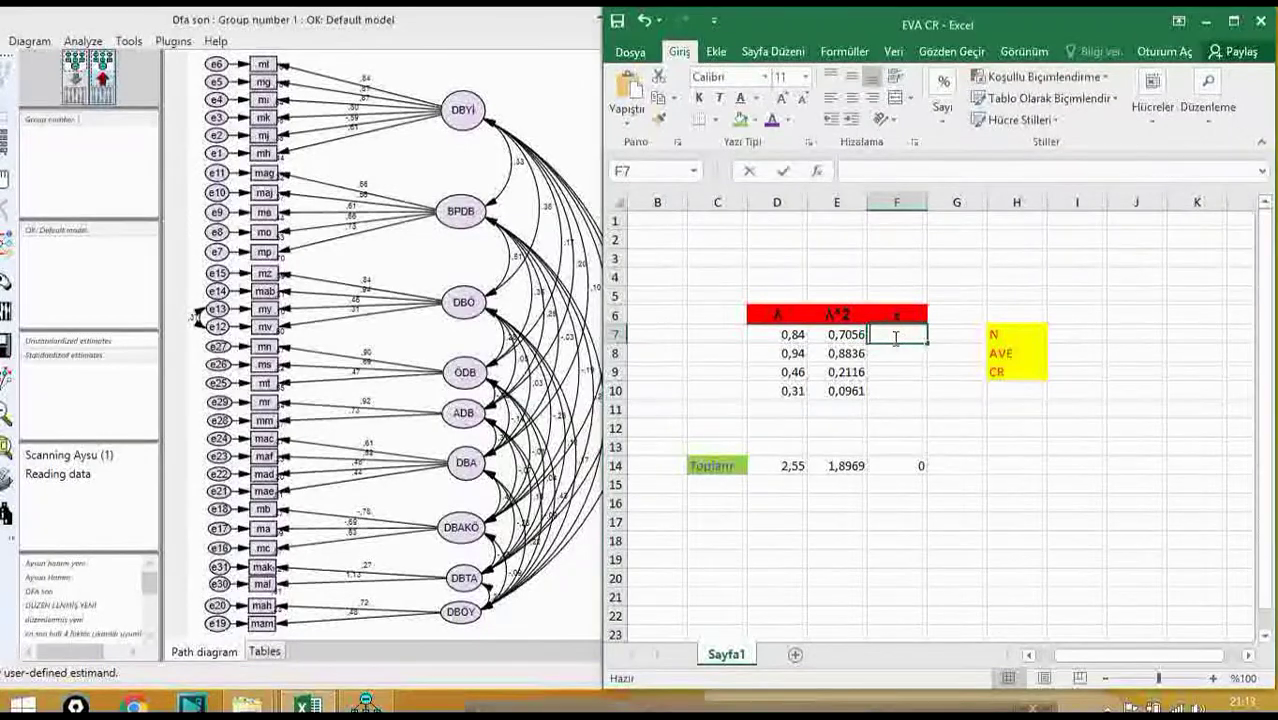
pyautogui.write('=1-')
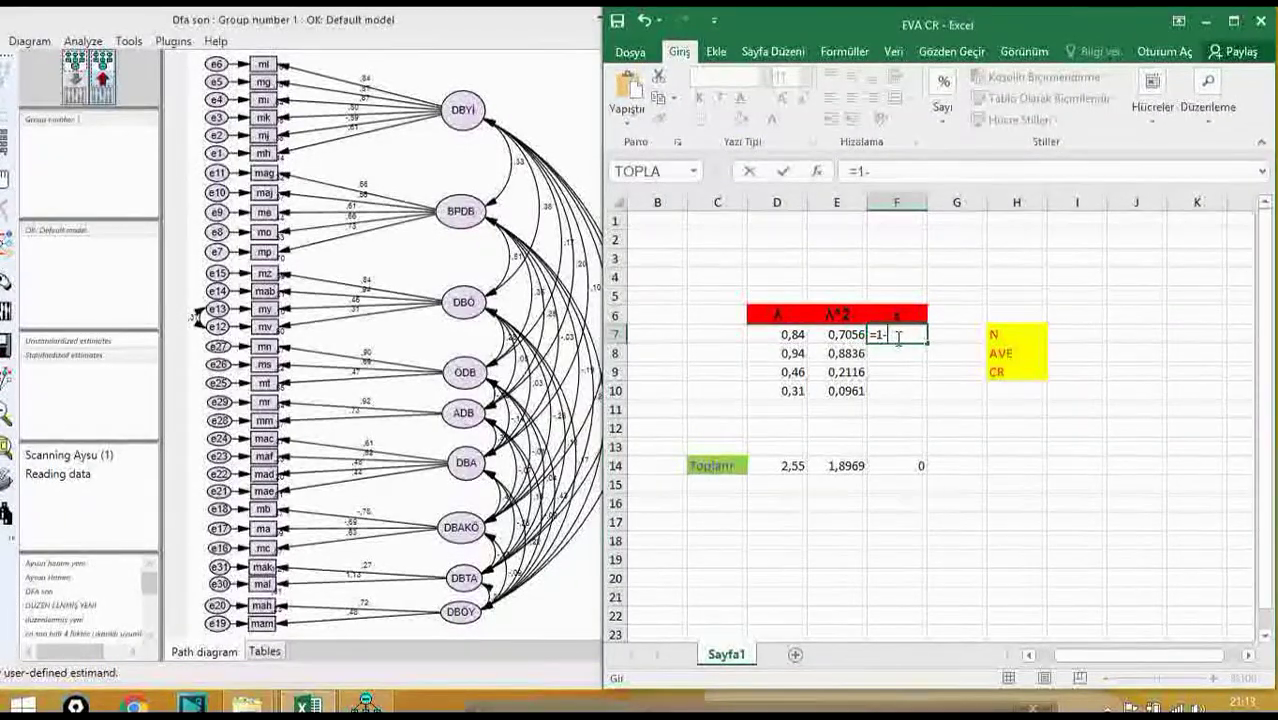
pyautogui.write('E')
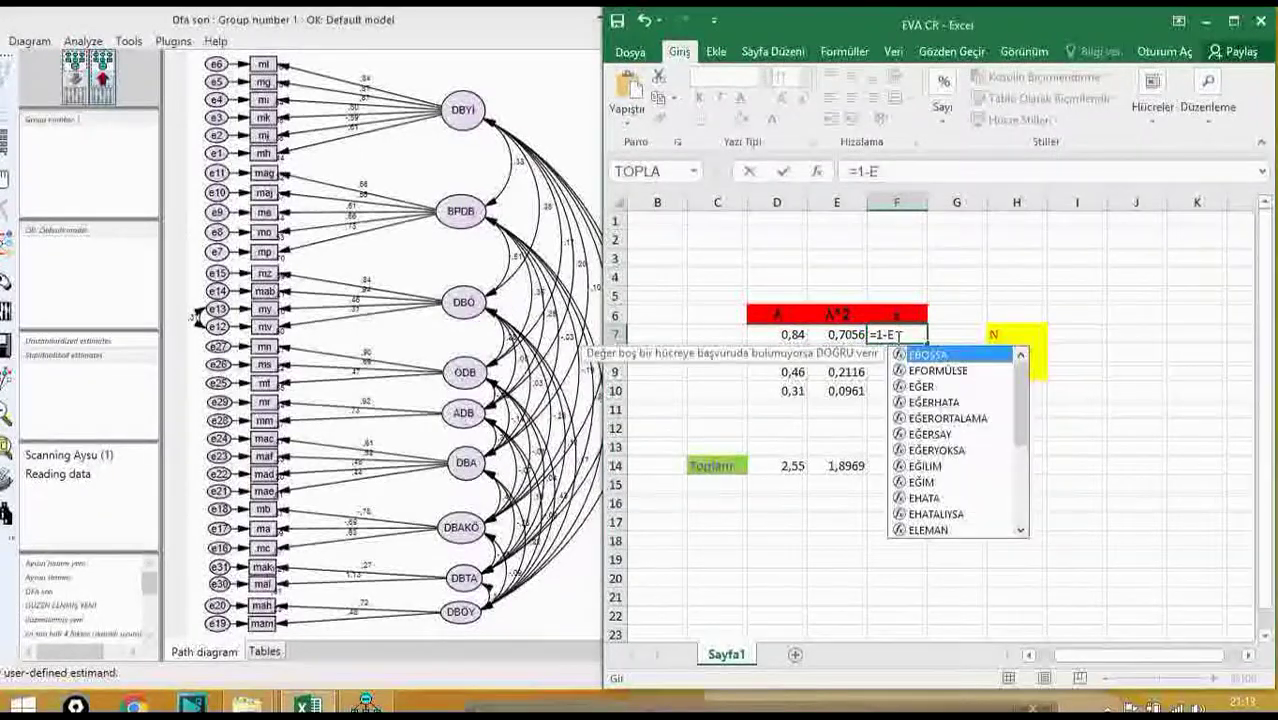
pyautogui.write('7')
pyautogui.press('Return')
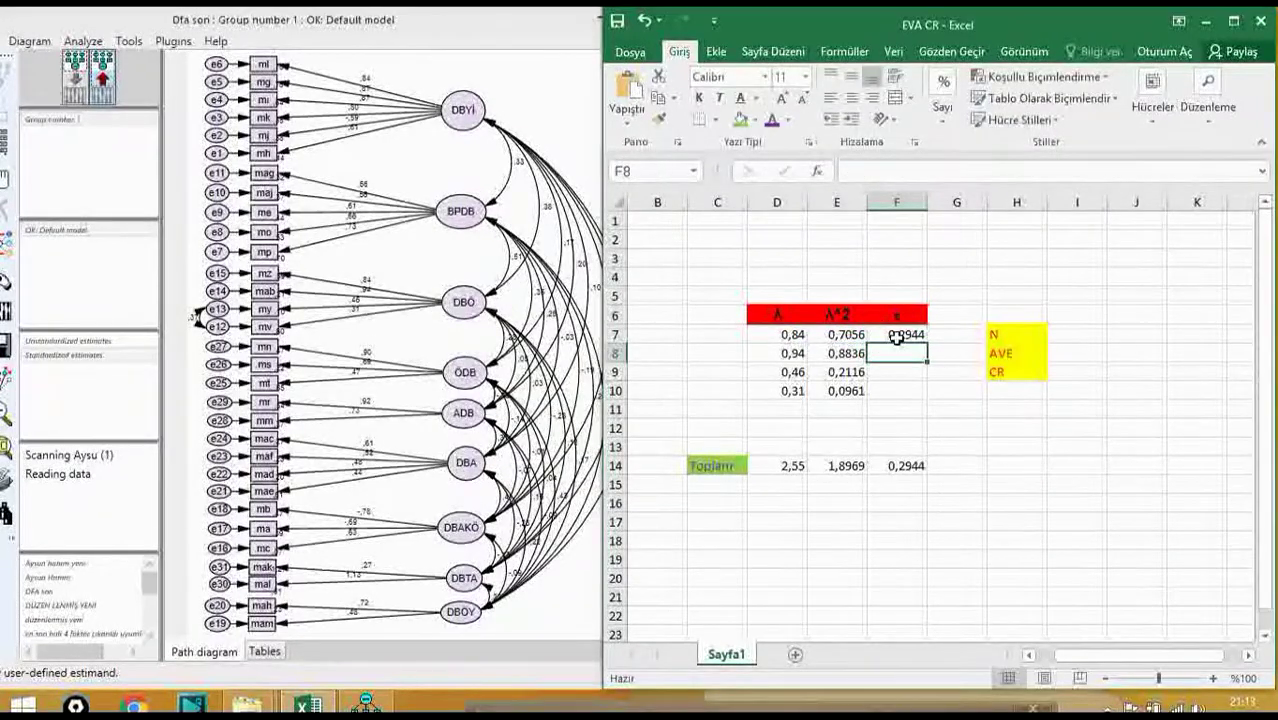
pyautogui.click(912, 336)
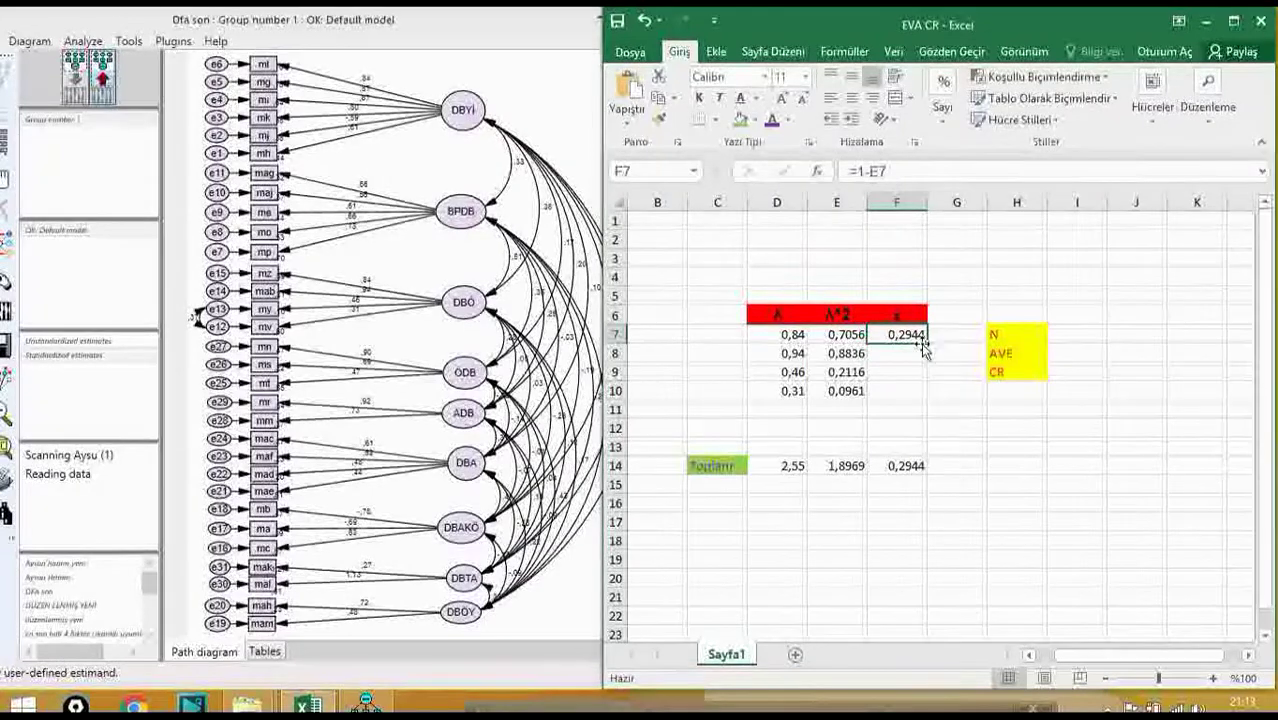
pyautogui.moveTo(927, 342); pyautogui.dragTo(923, 397)
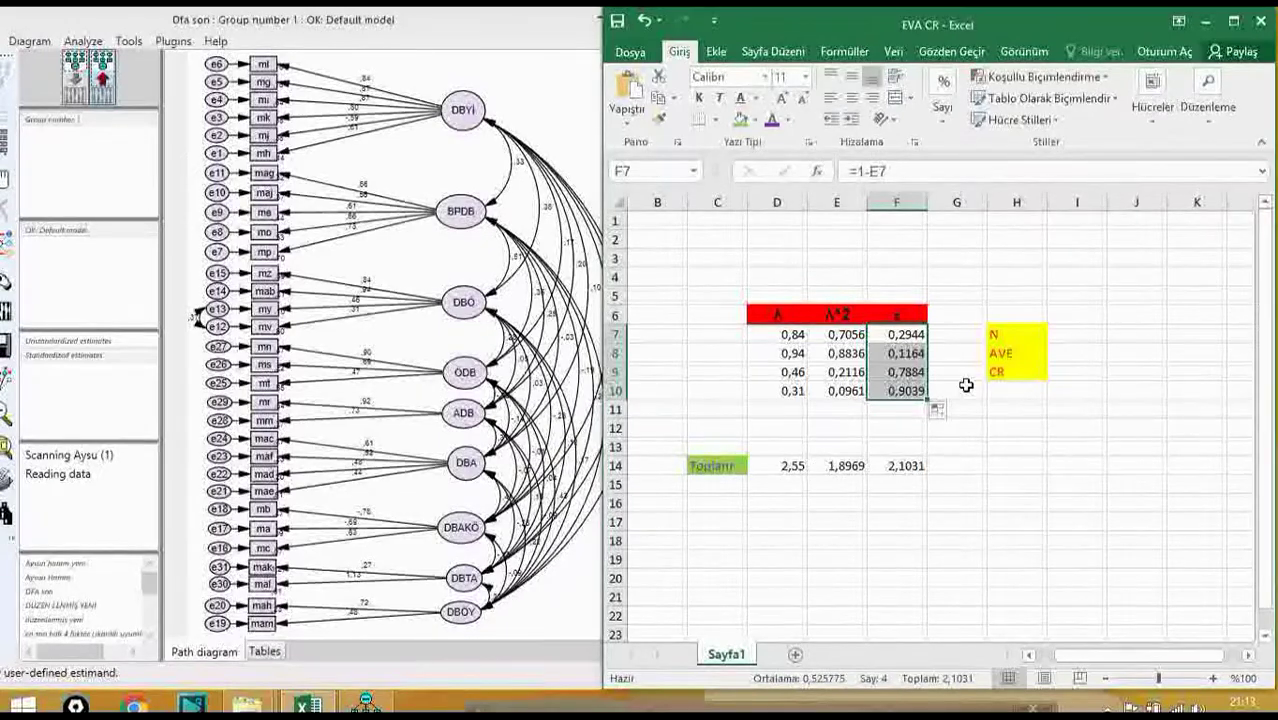
pyautogui.click(1062, 334)
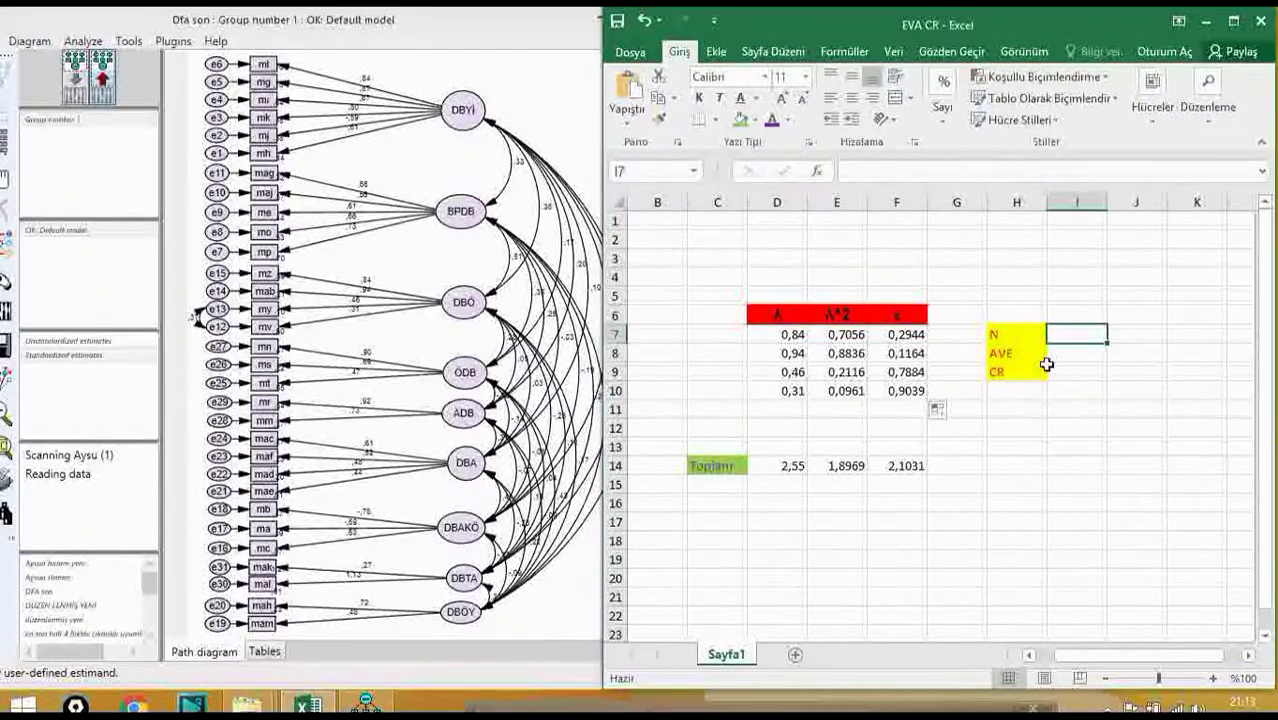
# Step: Enter 4 as the N value in I7
pyautogui.write('4')
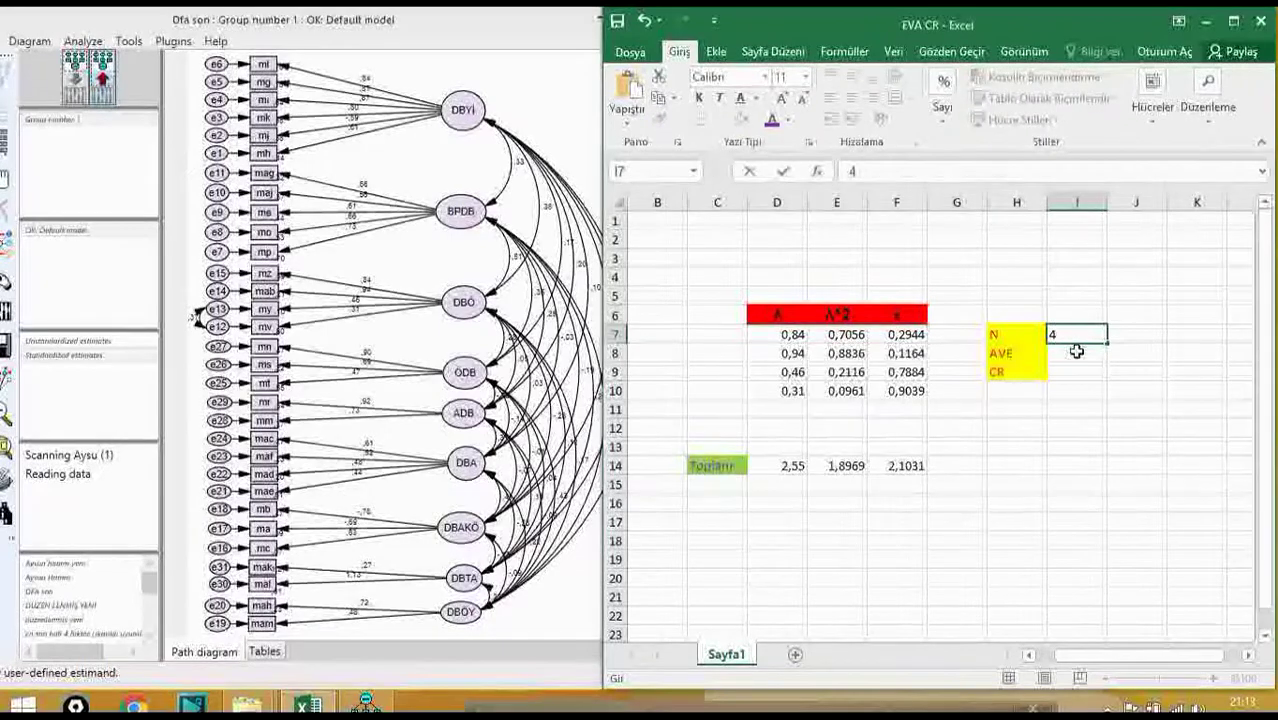
pyautogui.click(1072, 355)
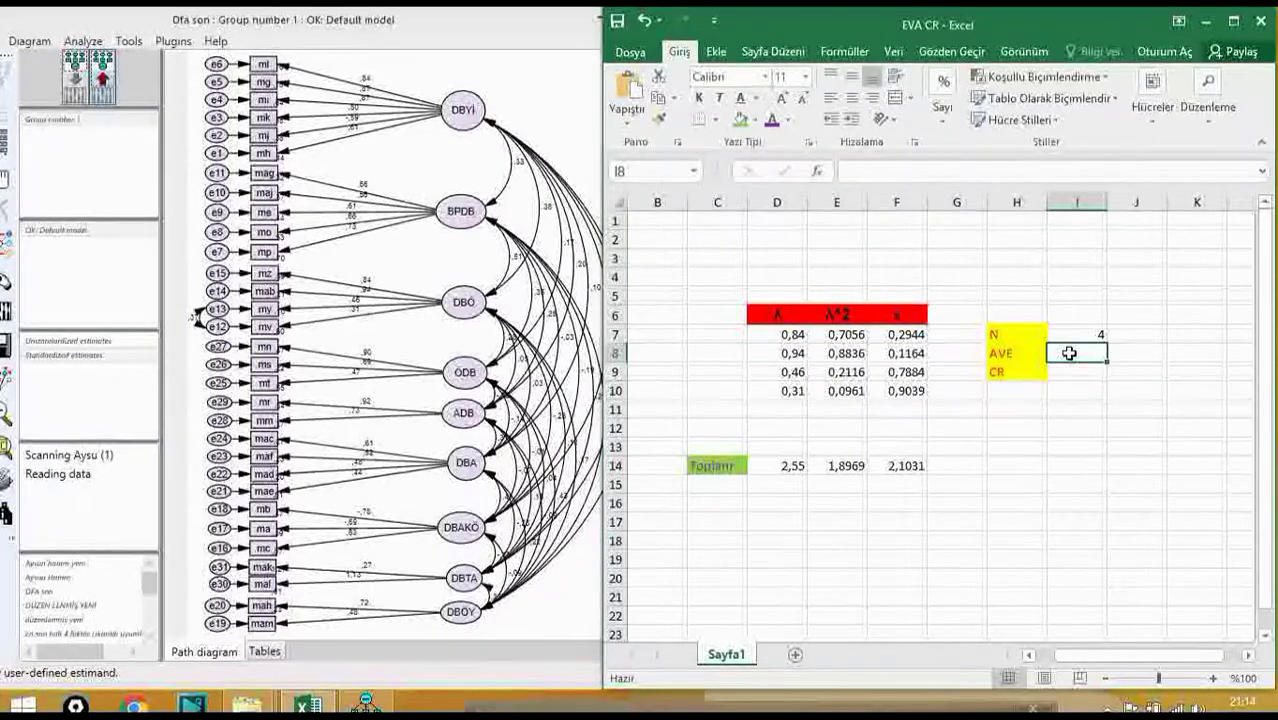
# Step: Compute AVE in I8 as =E14/I7, giving 0,474225
pyautogui.write('=')
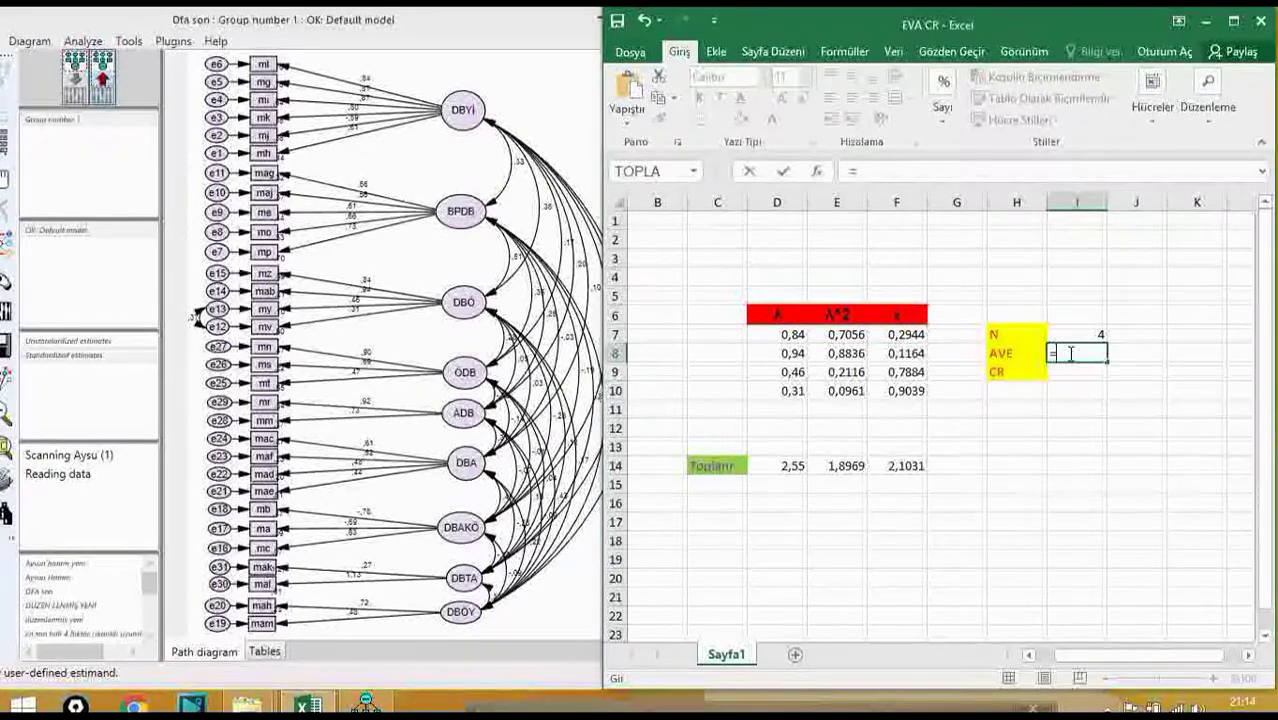
pyautogui.write('E')
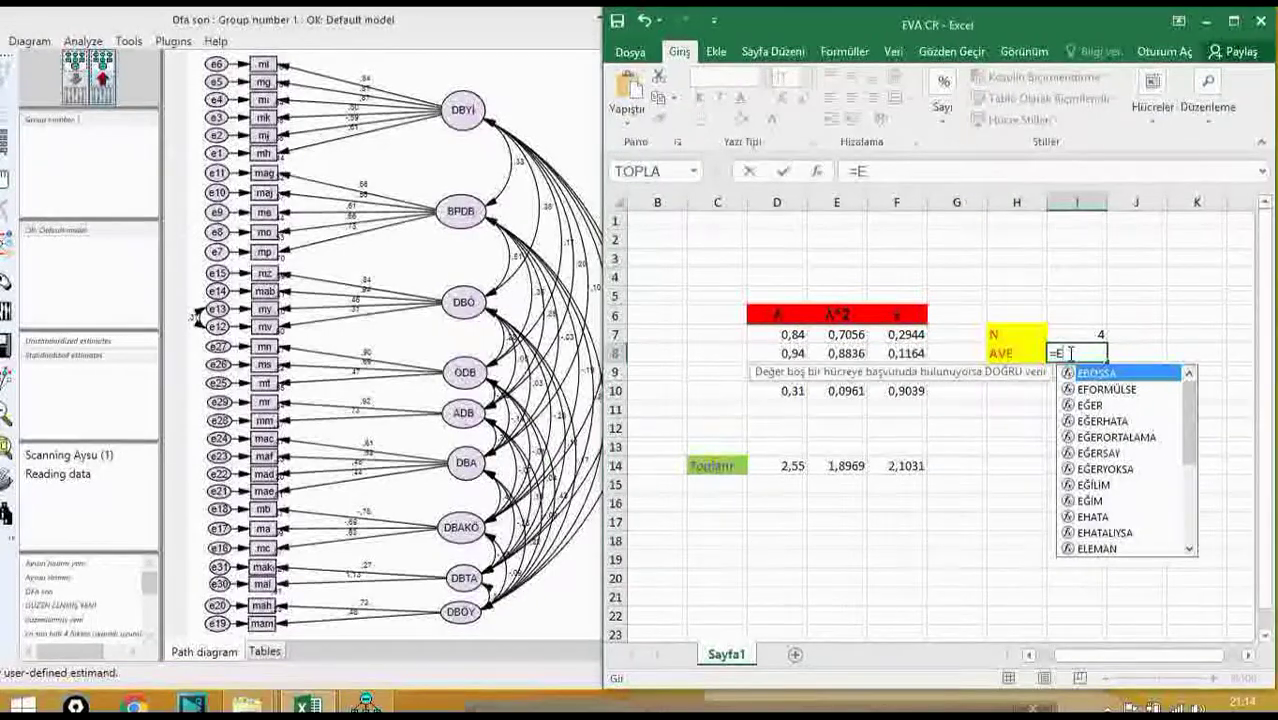
pyautogui.write('14/')
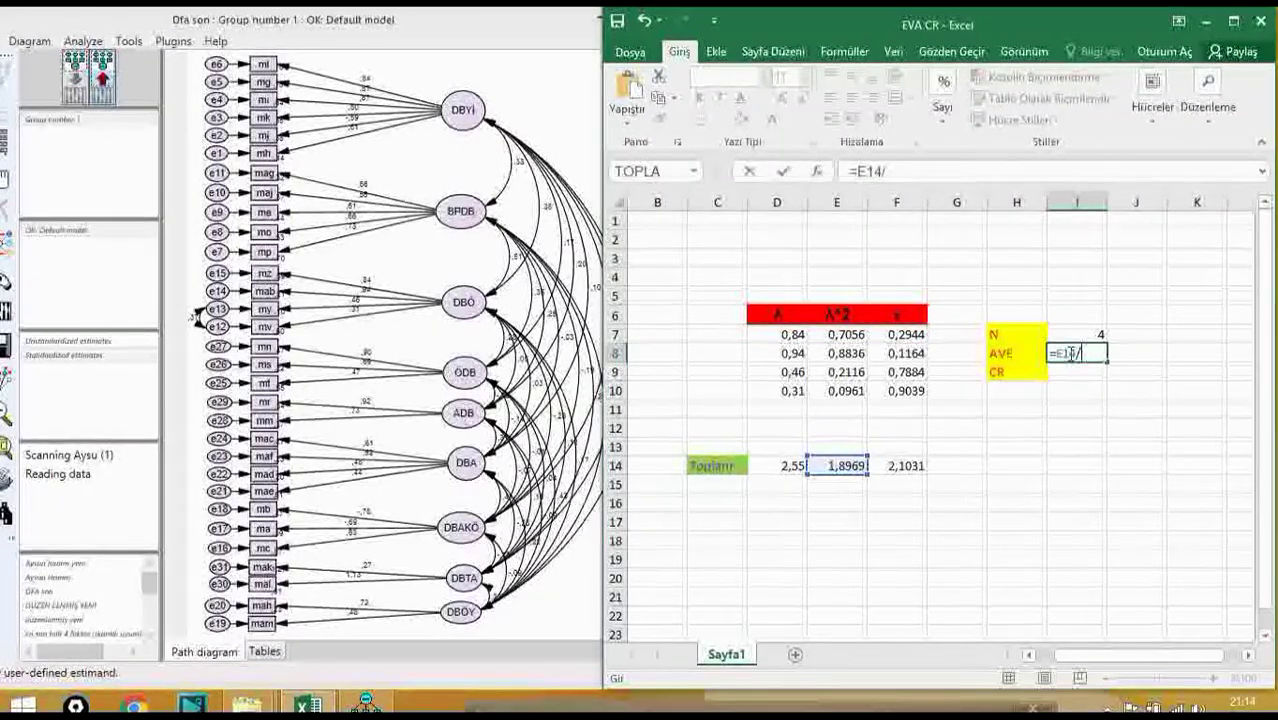
pyautogui.write('I')
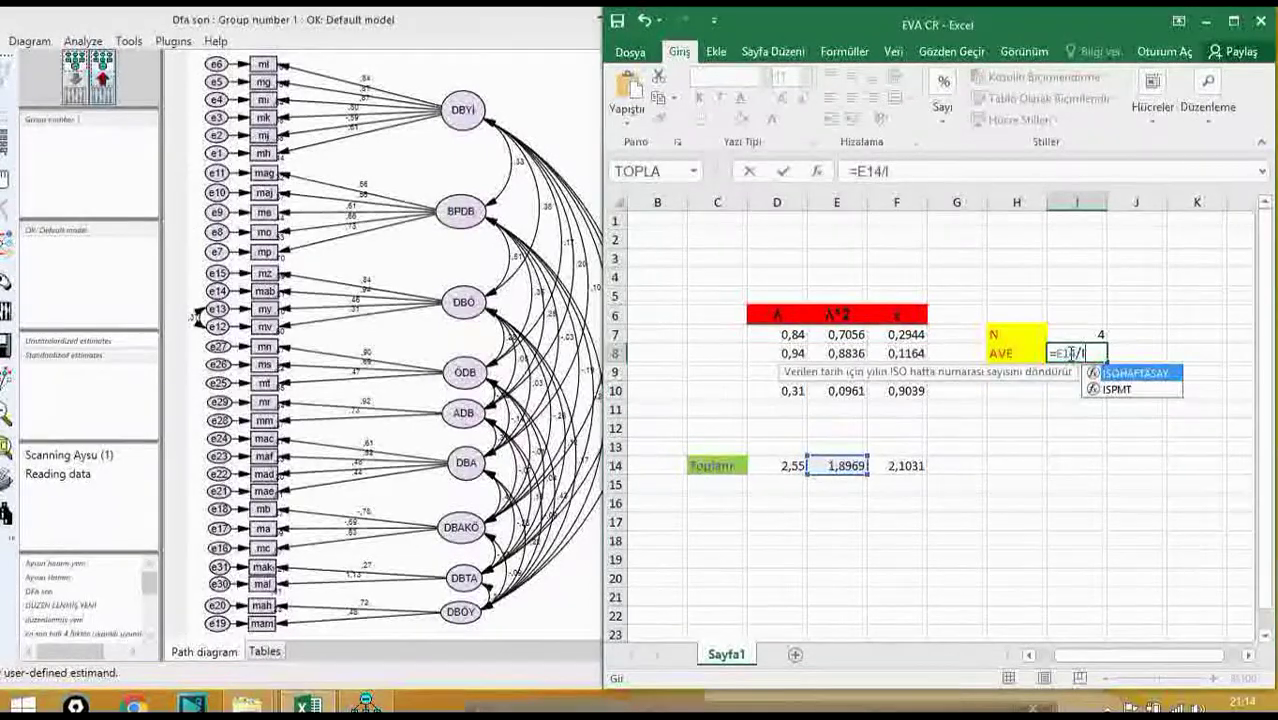
pyautogui.write('7')
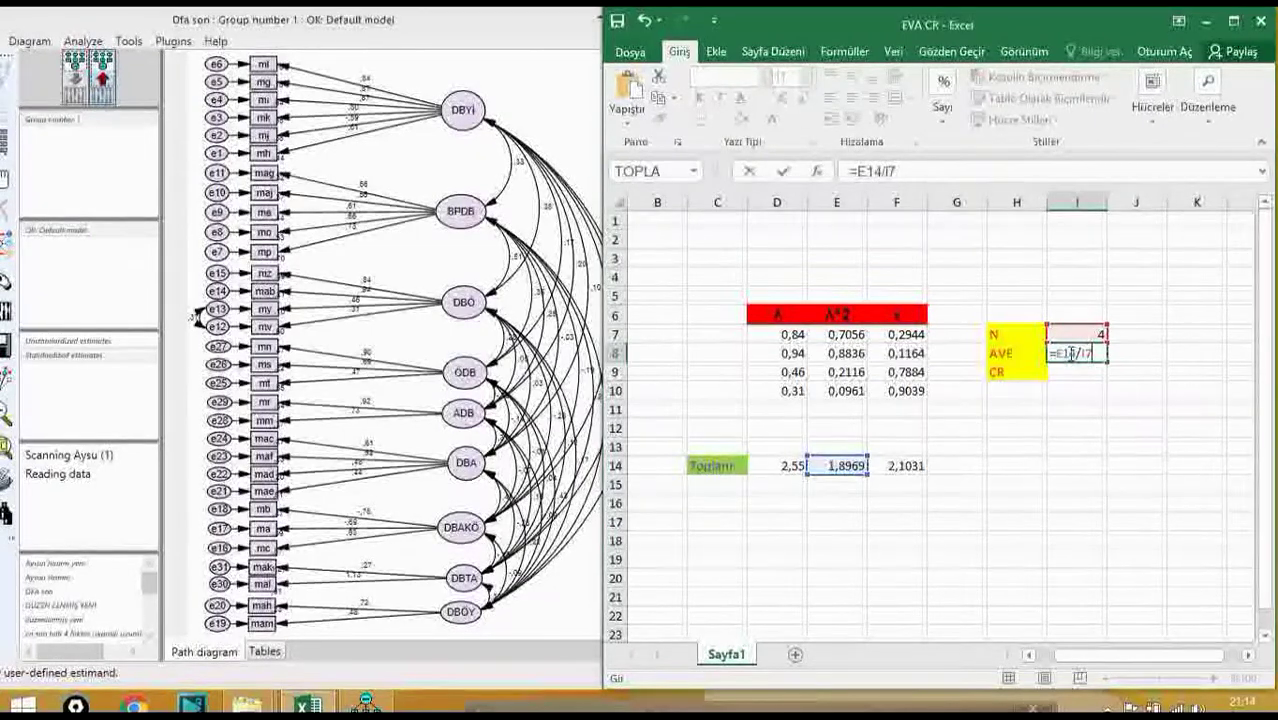
pyautogui.press('Return')
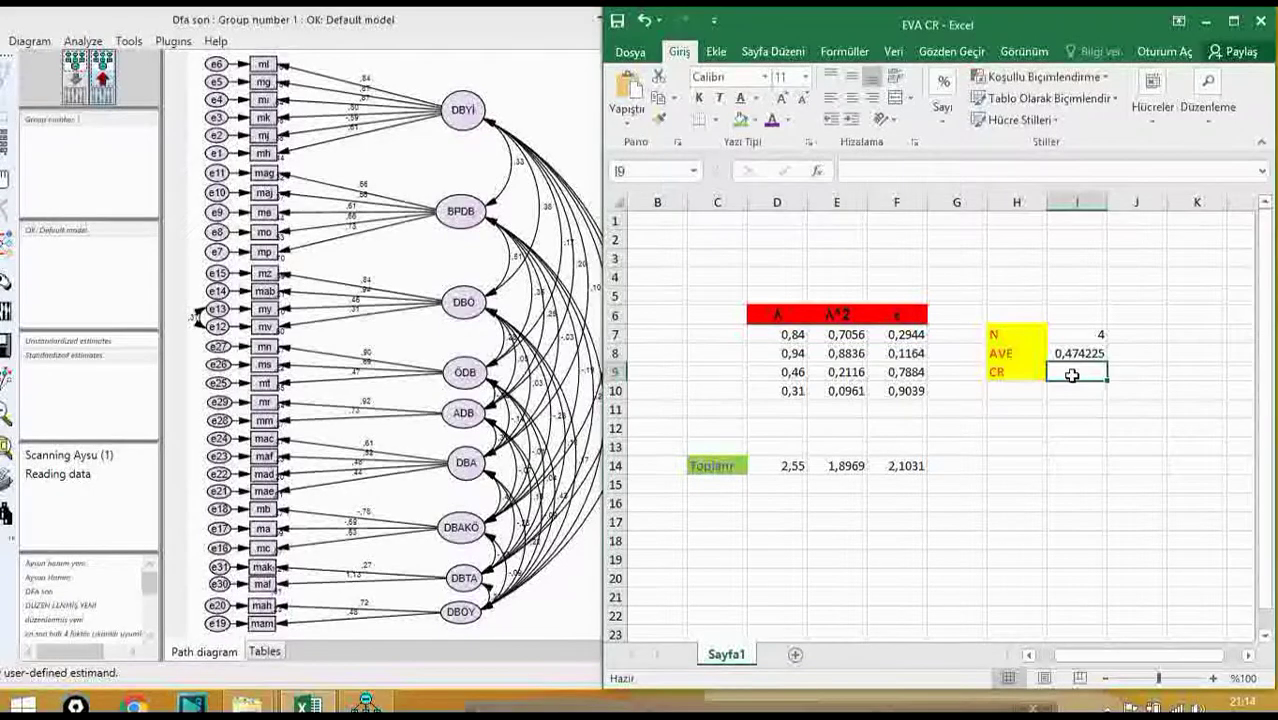
pyautogui.click(1067, 357)
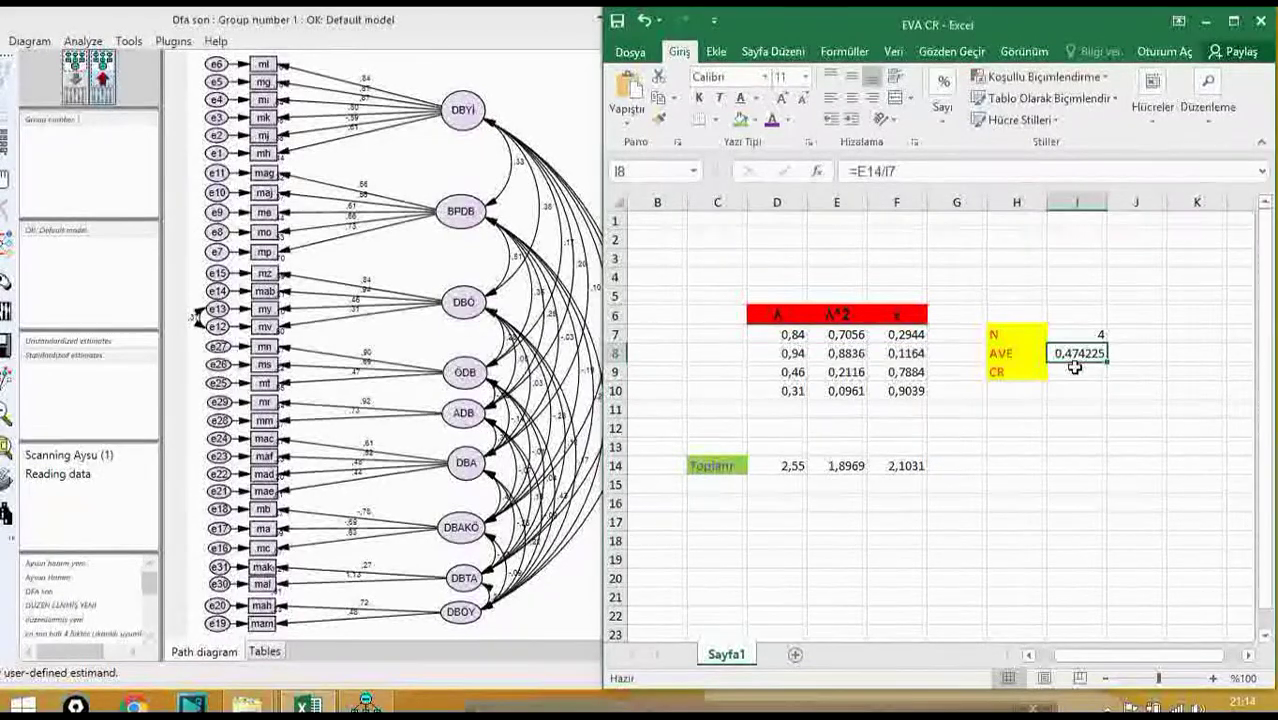
pyautogui.click(1074, 368)
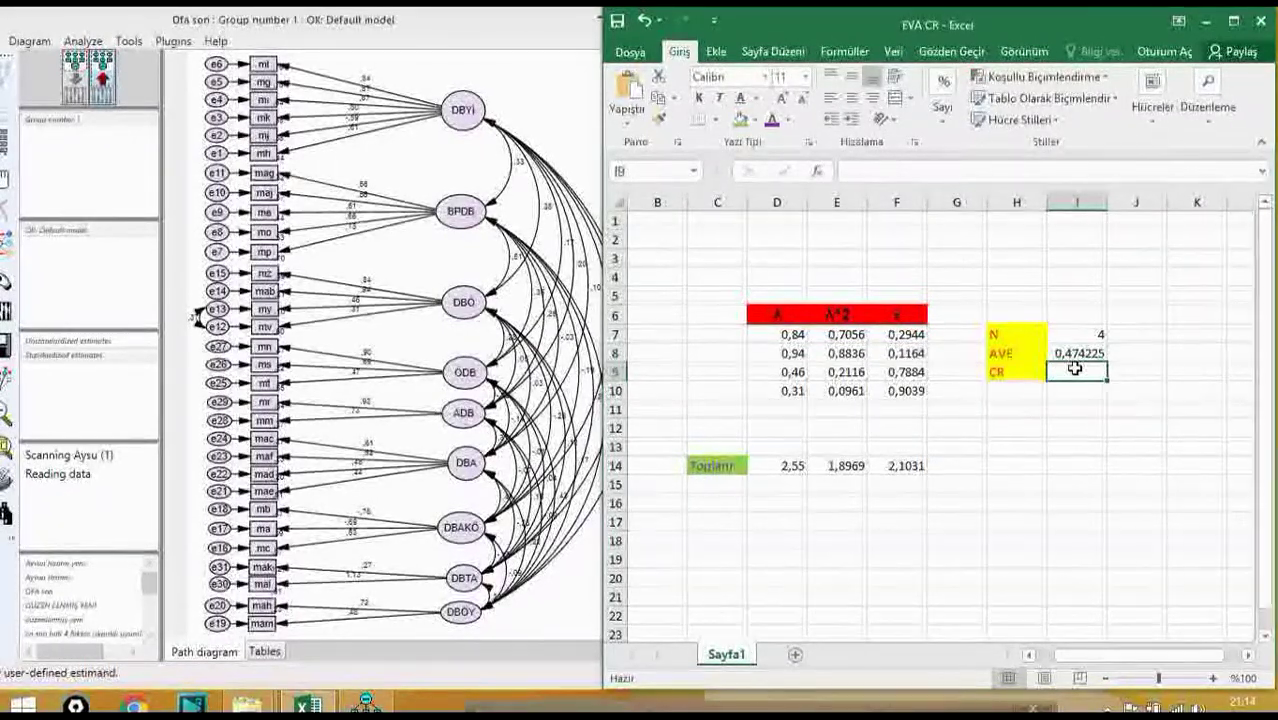
pyautogui.click(1074, 356)
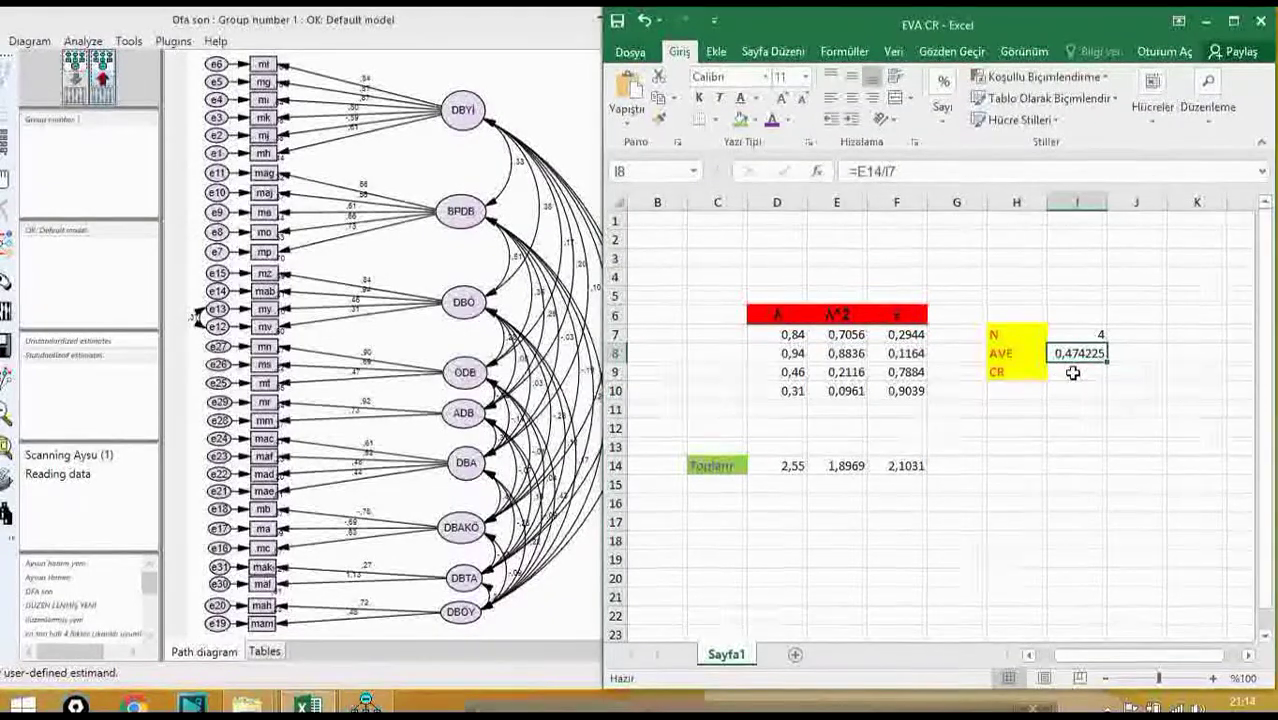
pyautogui.click(1072, 372)
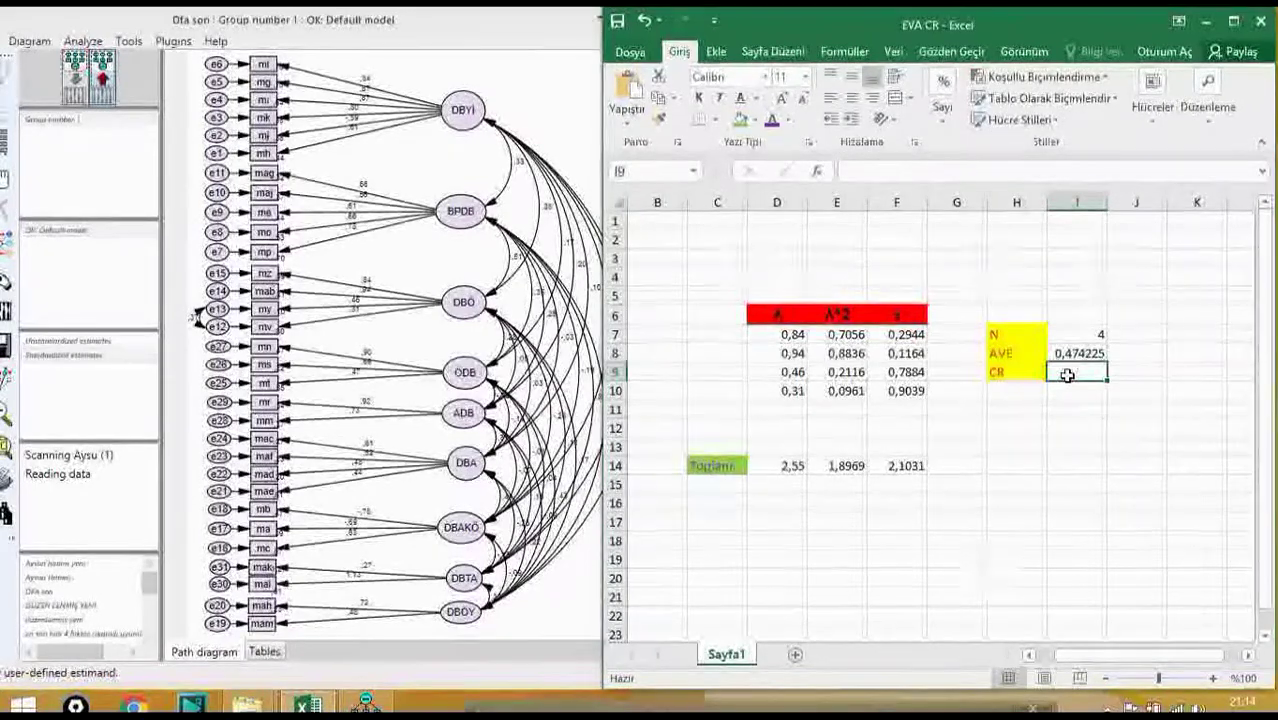
# Step: Compute CR in I9 as =D14^2/(D14^2+F14), giving 0,755613
pyautogui.write('=')
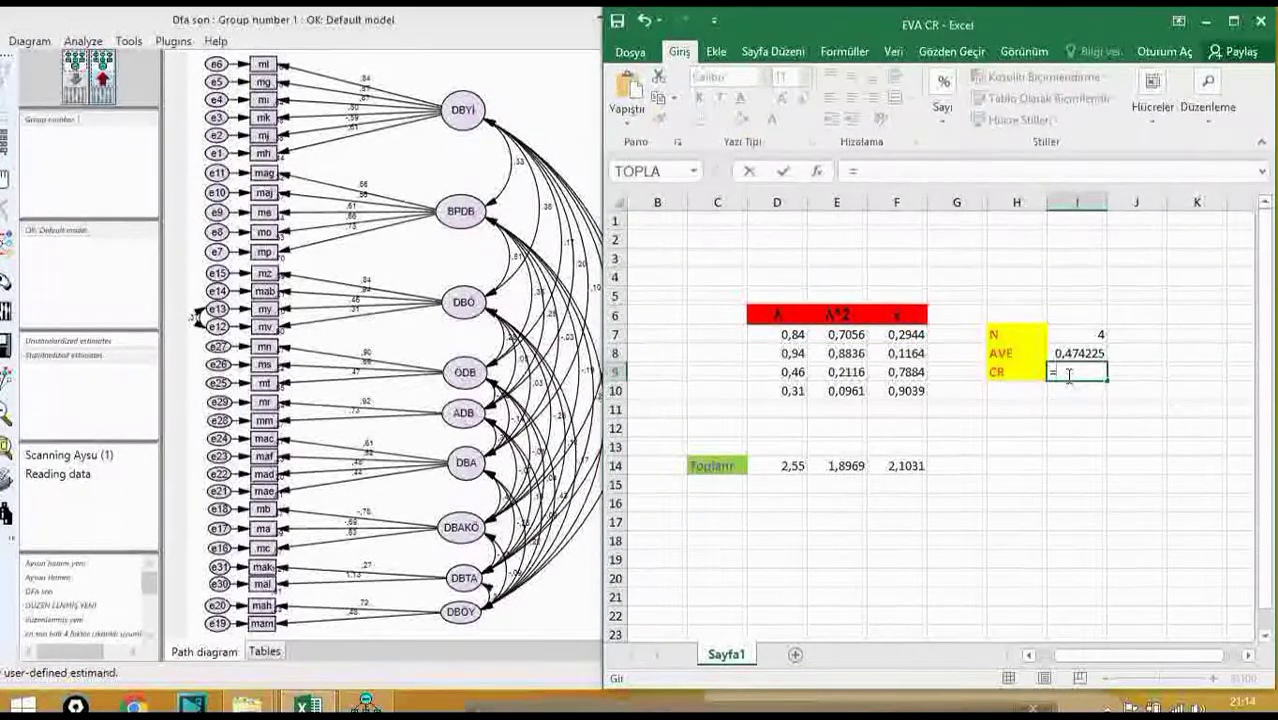
pyautogui.click(777, 466)
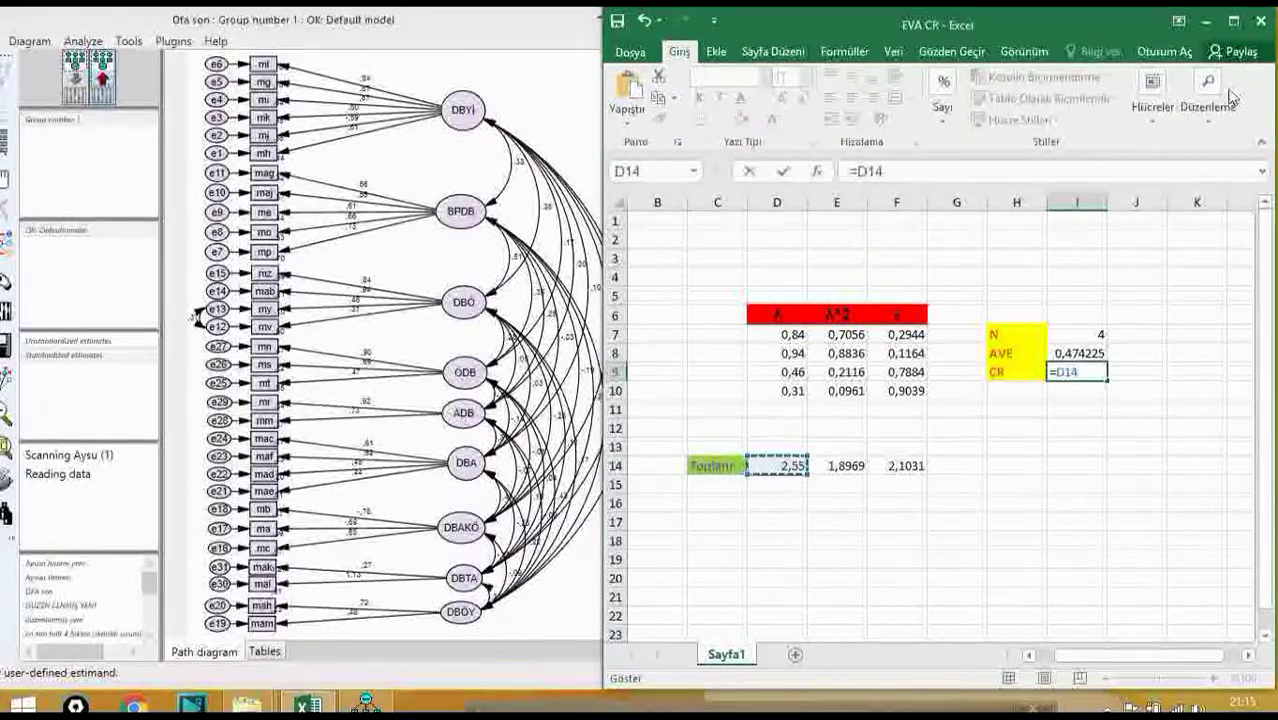
pyautogui.click(1088, 373)
pyautogui.write('^^')
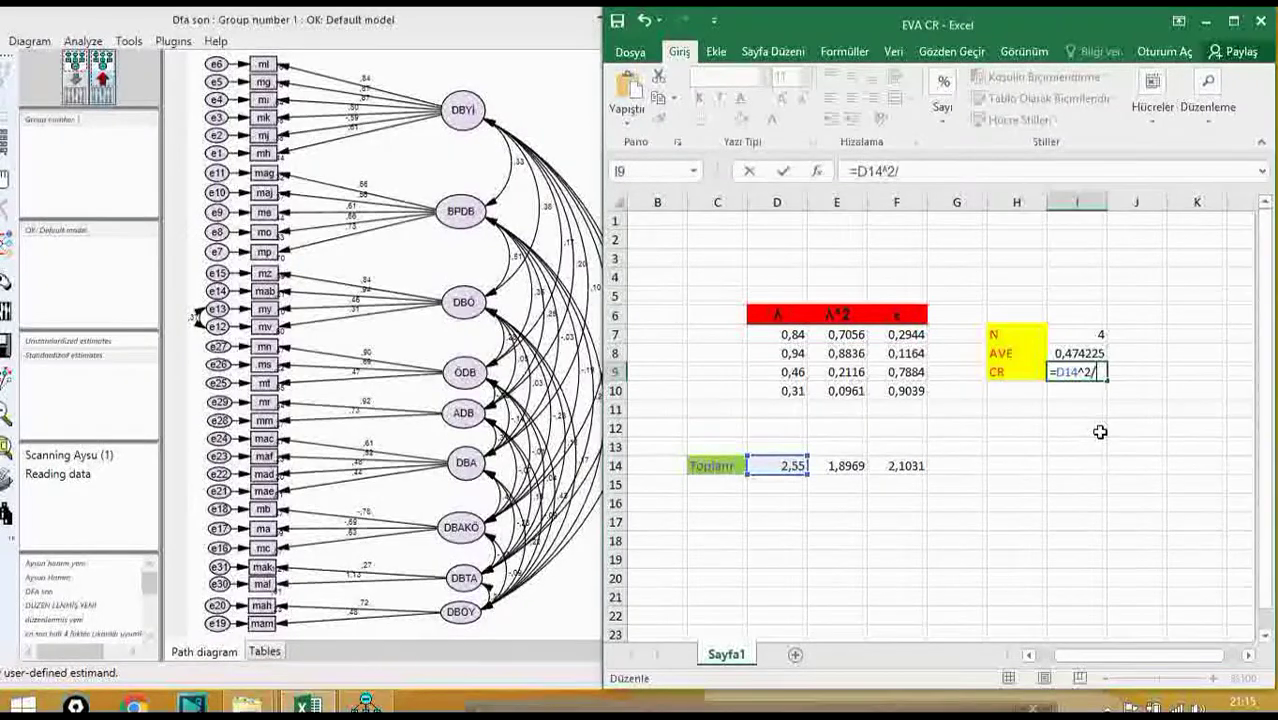
pyautogui.write('(')
pyautogui.write('D1')
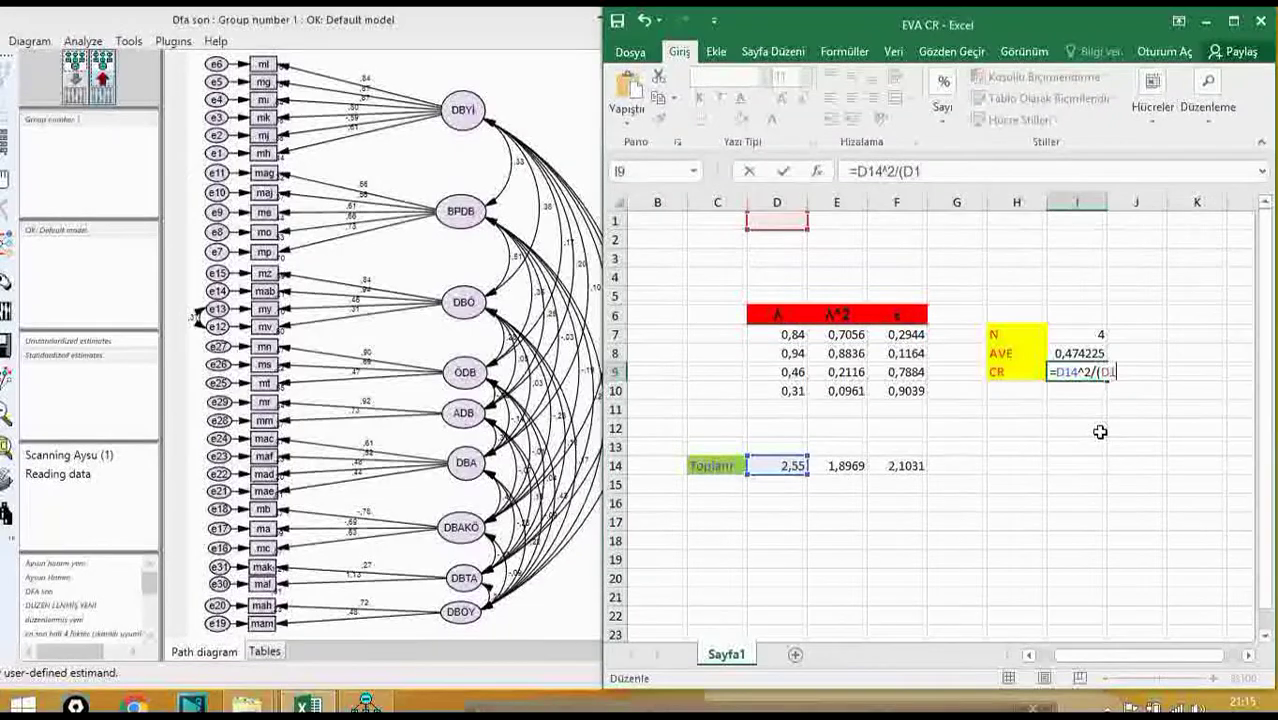
pyautogui.write('4')
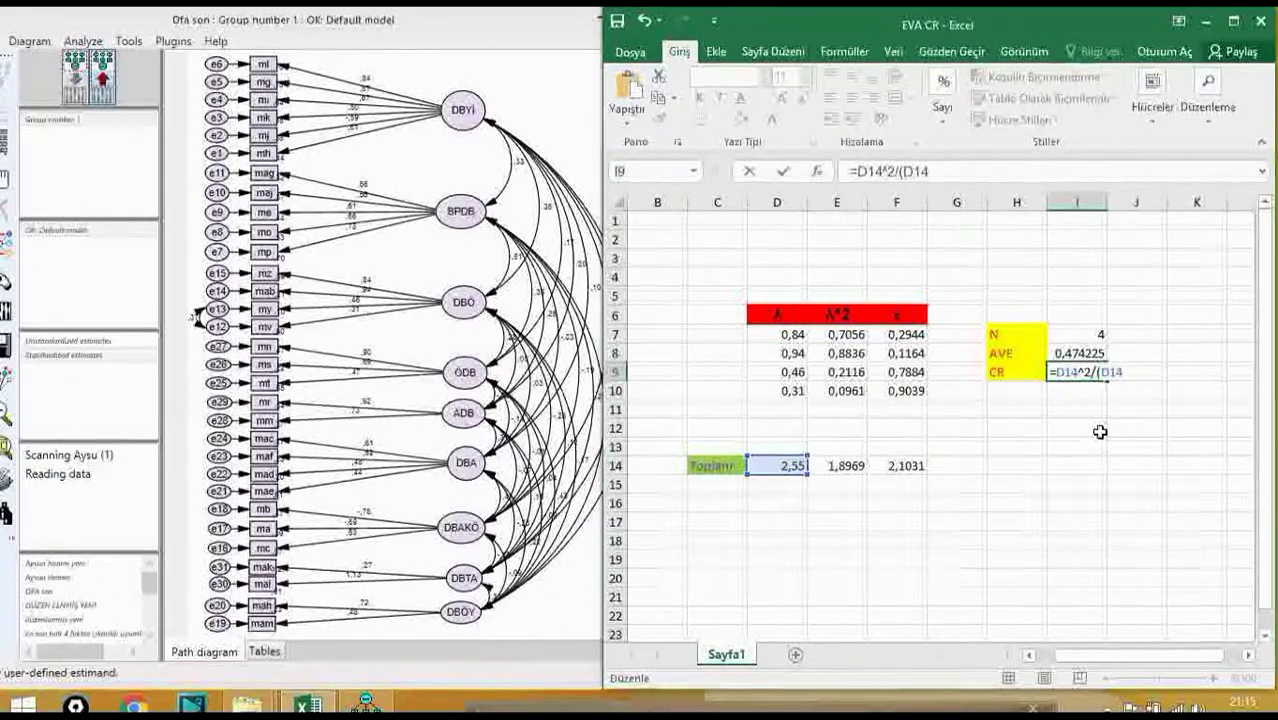
pyautogui.write('^2')
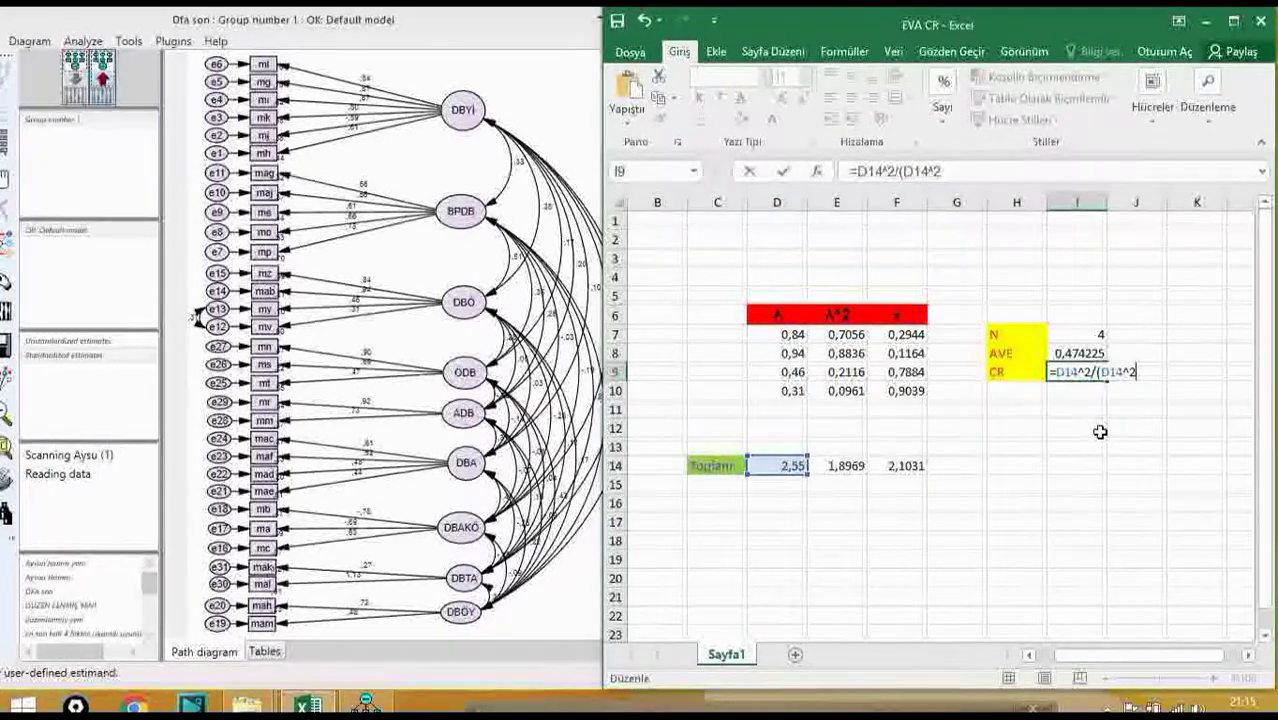
pyautogui.write('+')
pyautogui.write('F14')
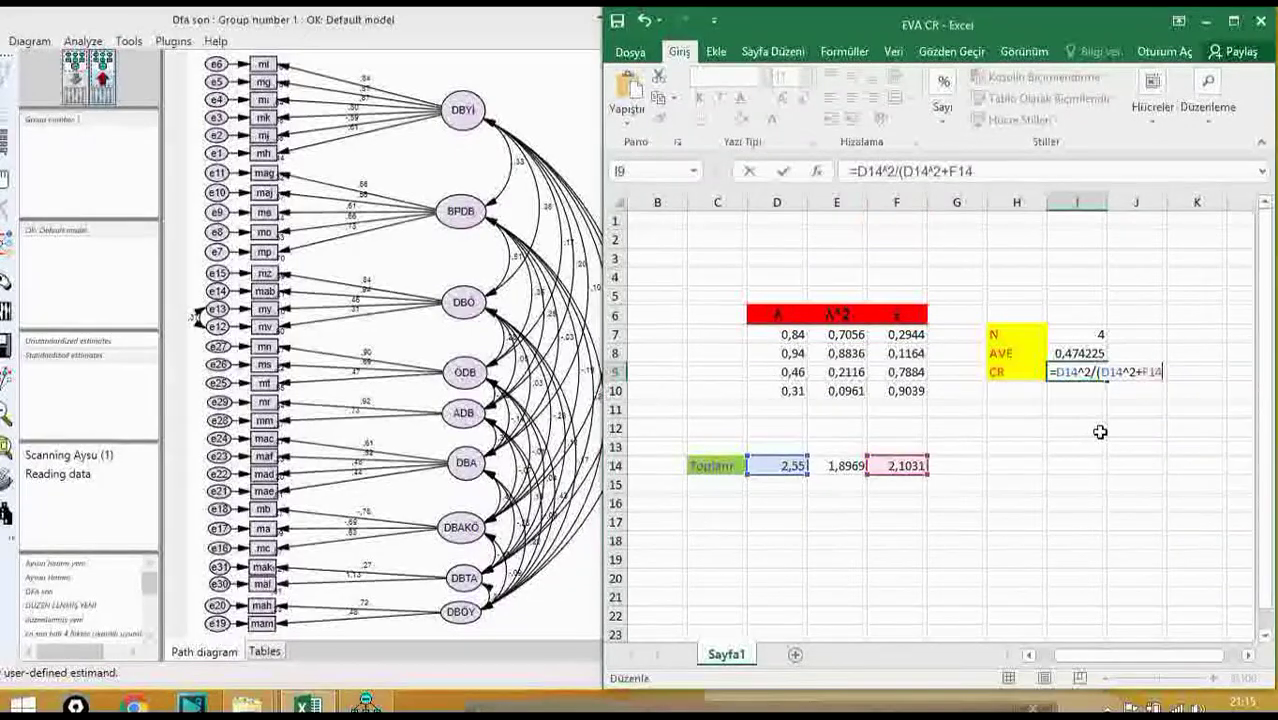
pyautogui.write(')')
pyautogui.press('Return')
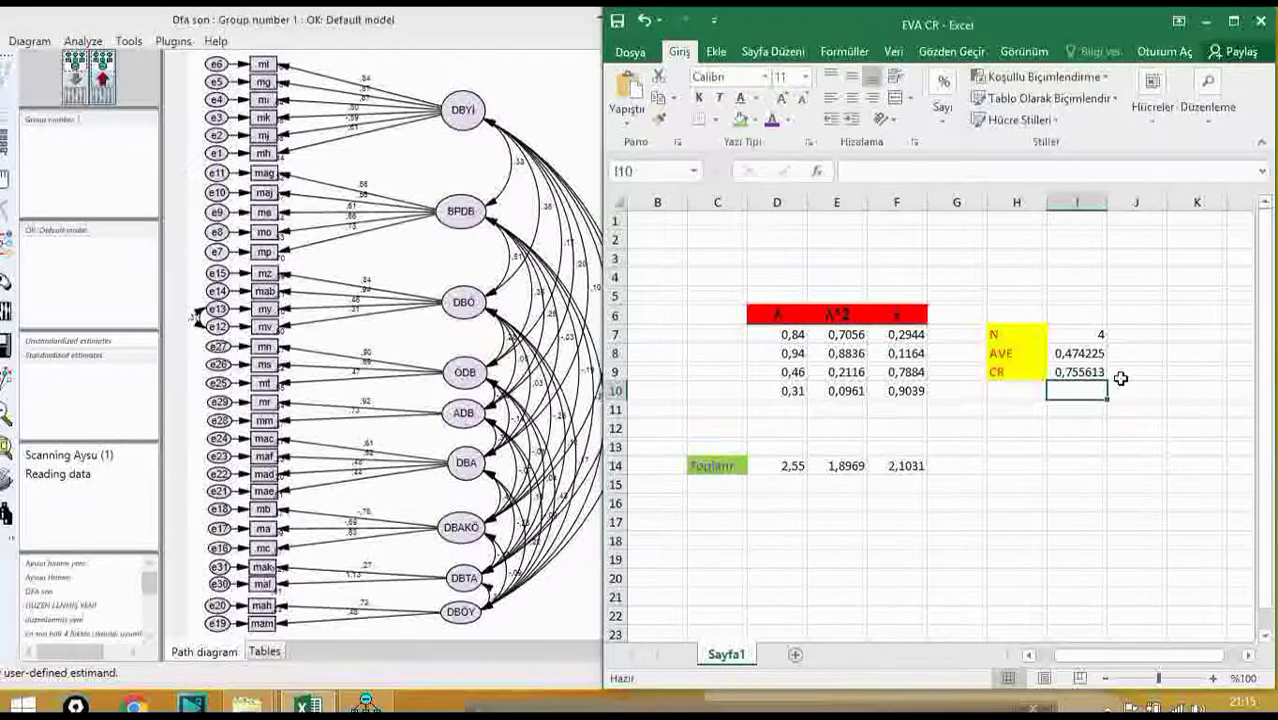
pyautogui.click(1080, 371)
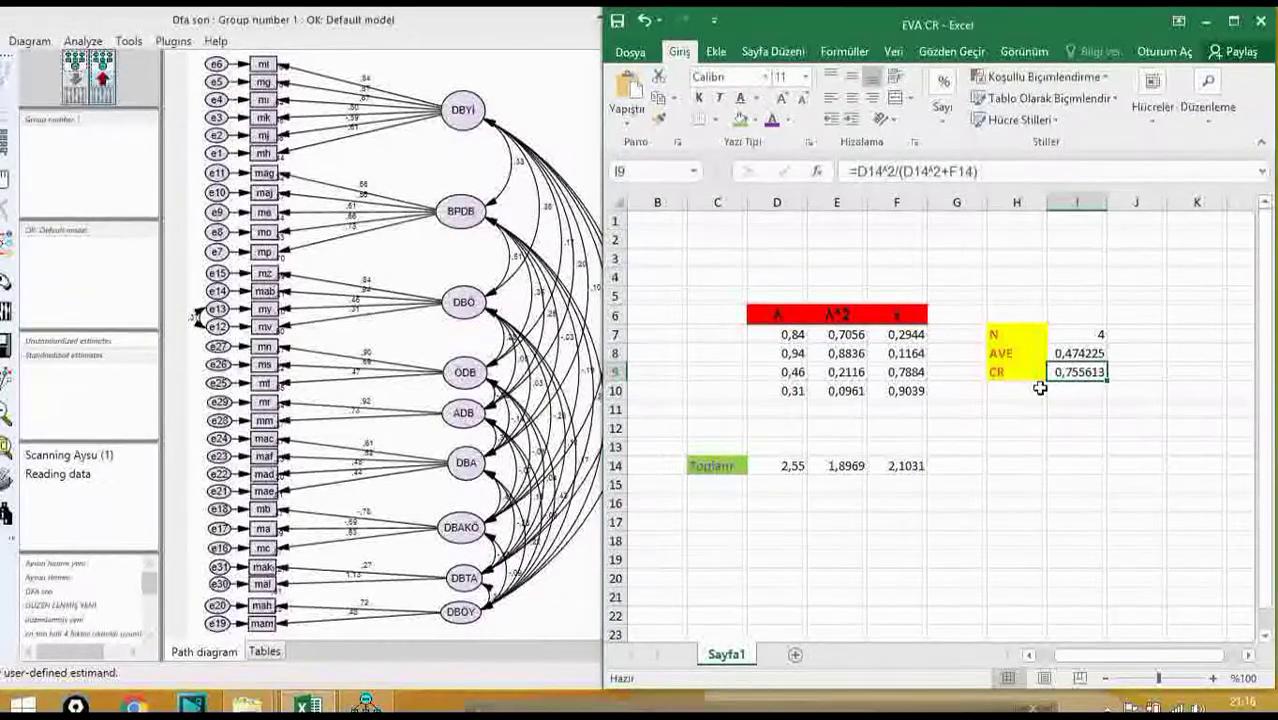
pyautogui.click(1074, 352)
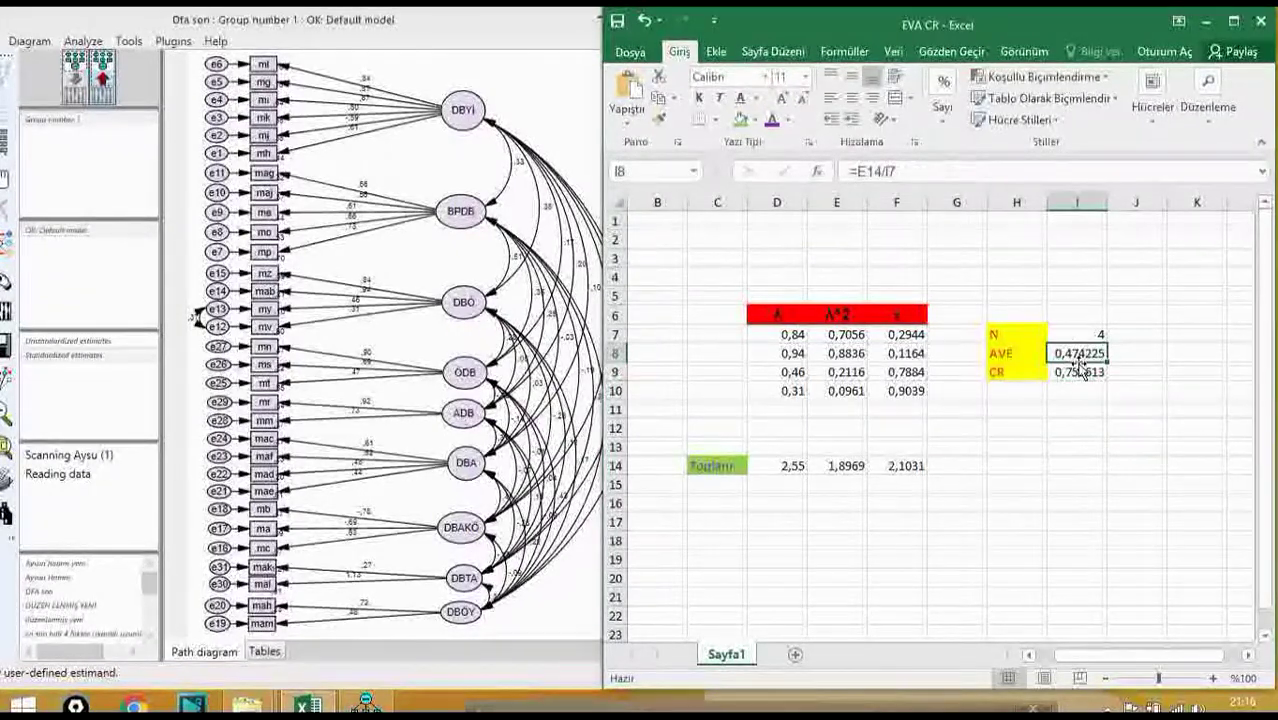
pyautogui.click(1072, 371)
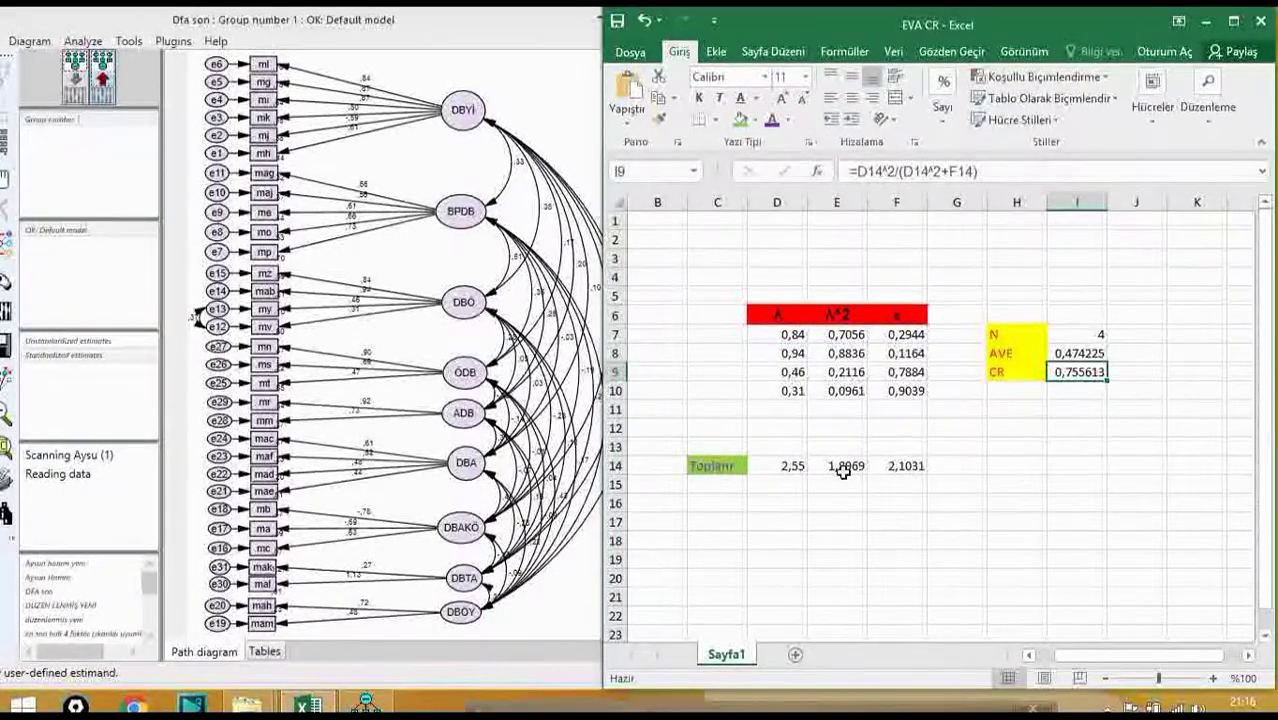
pyautogui.click(1015, 410)
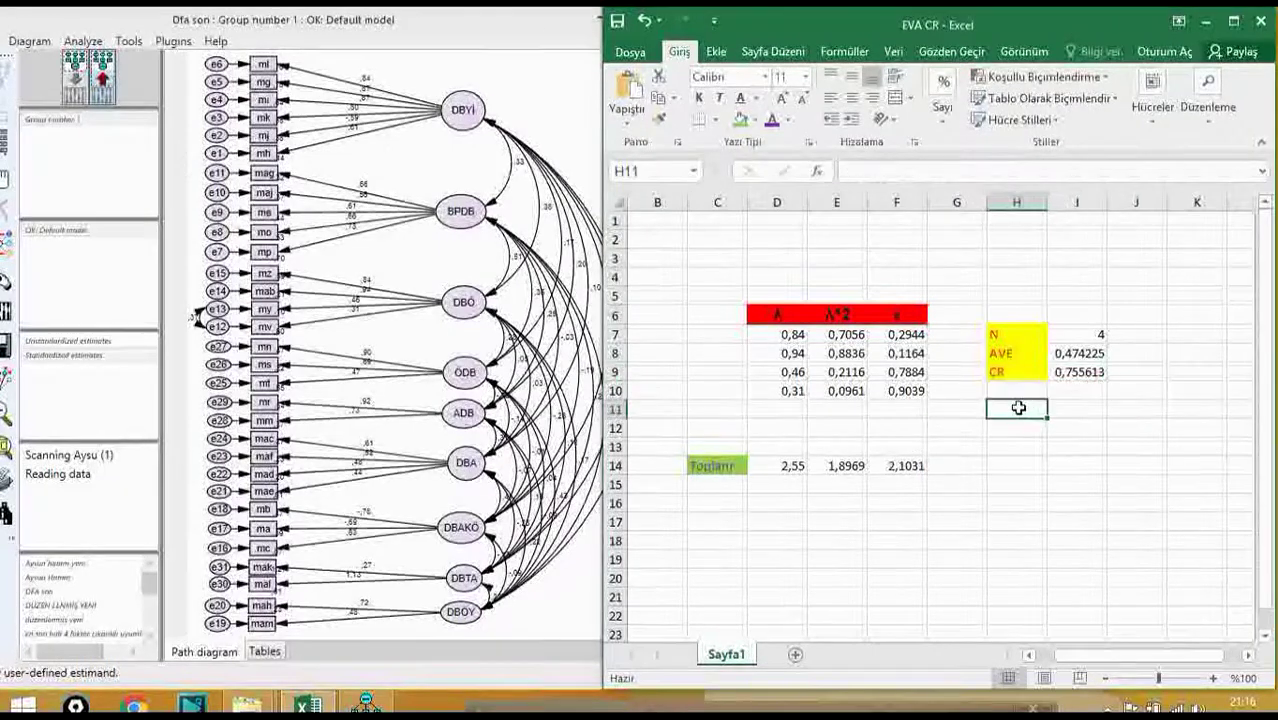